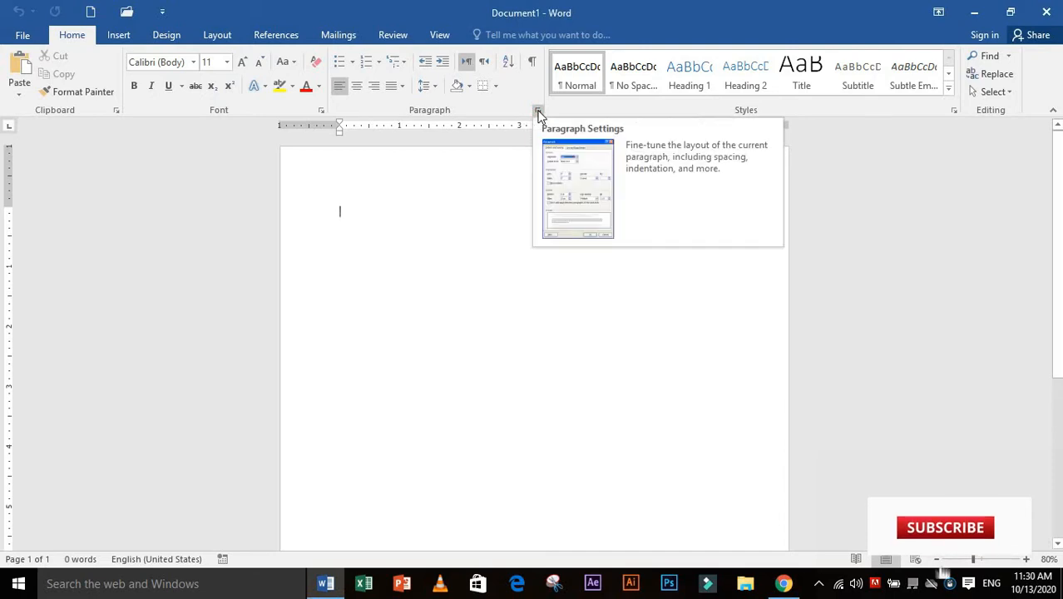
Examine the paragraph settings for indents and spacing, including the available alignment options, and leave them without changes
left_click(537, 114)
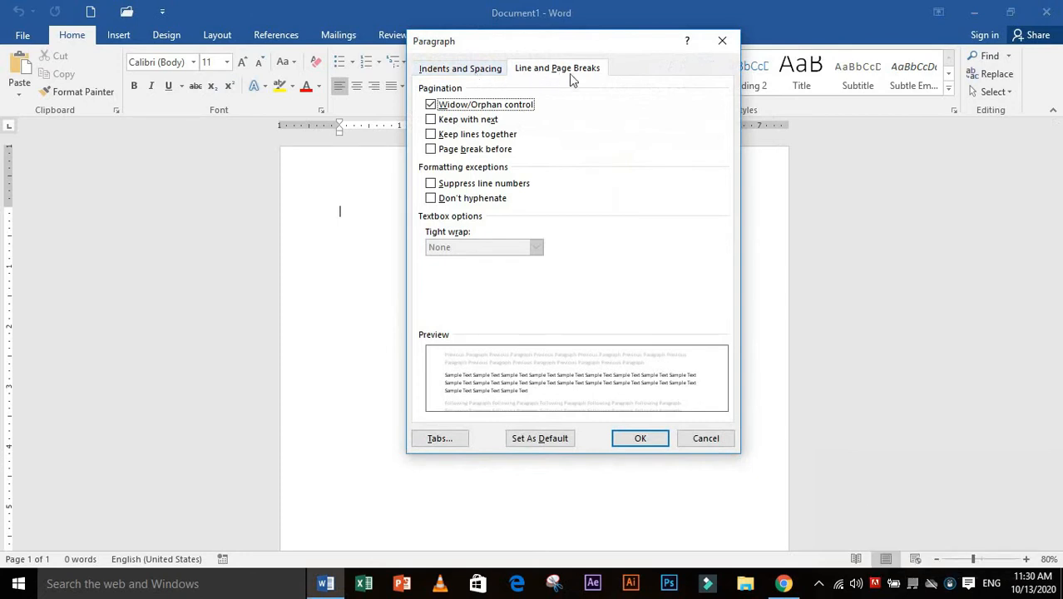
left_click(463, 73)
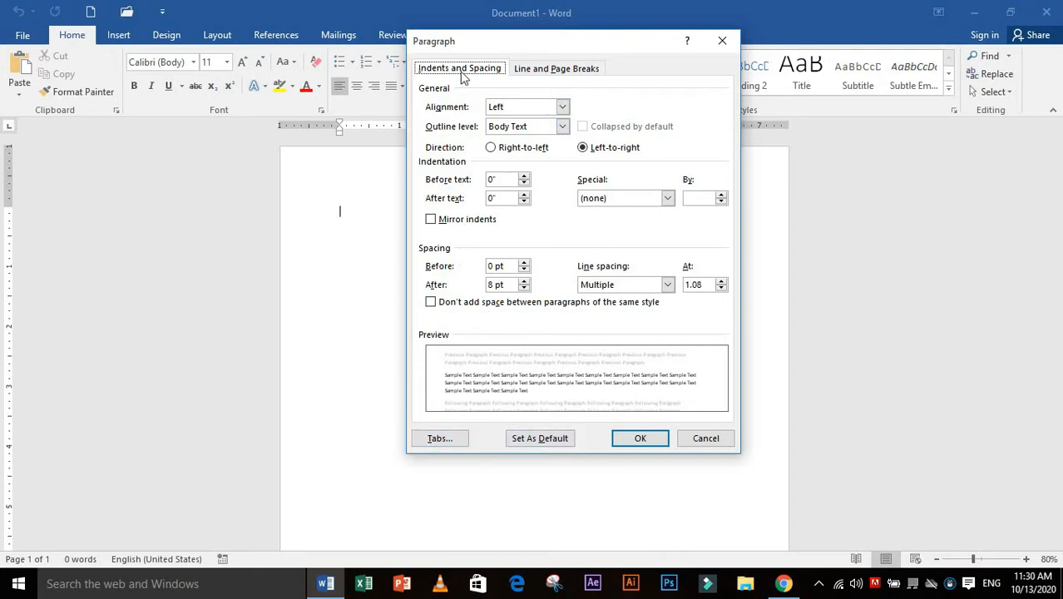
left_click(509, 108)
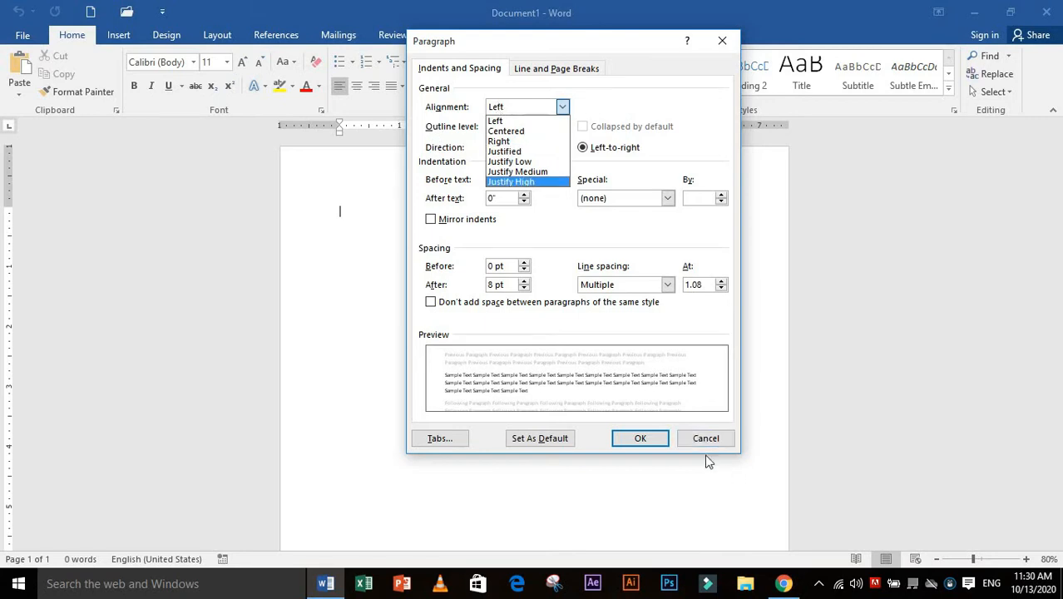
left_click(693, 434)
Try other alignments such as centered on the empty paragraph, and restore left alignment
left_click(356, 86)
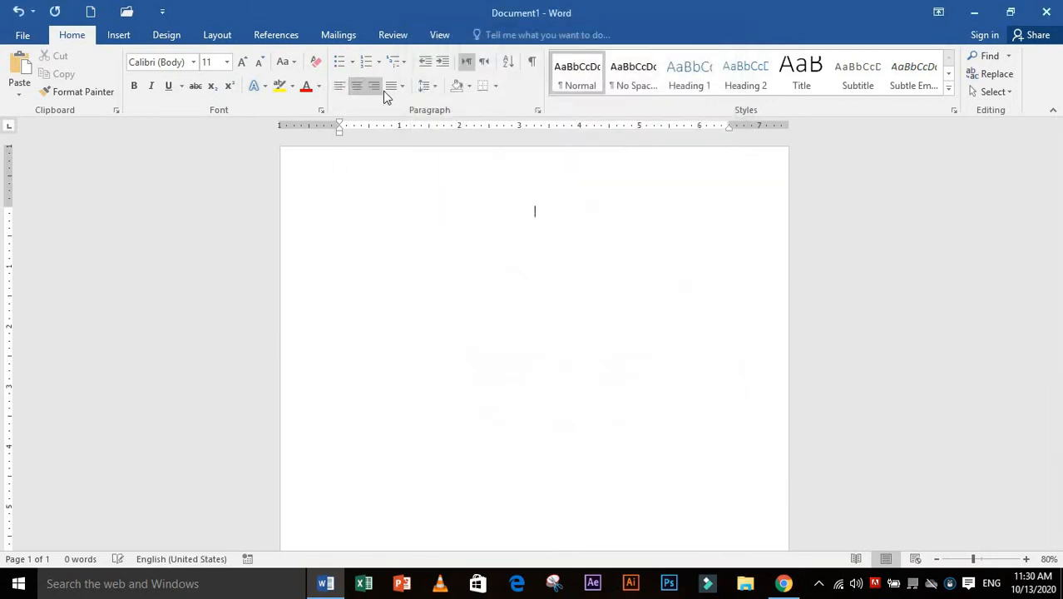
left_click(404, 86)
left_click(424, 87)
left_click(335, 87)
left_click(331, 85)
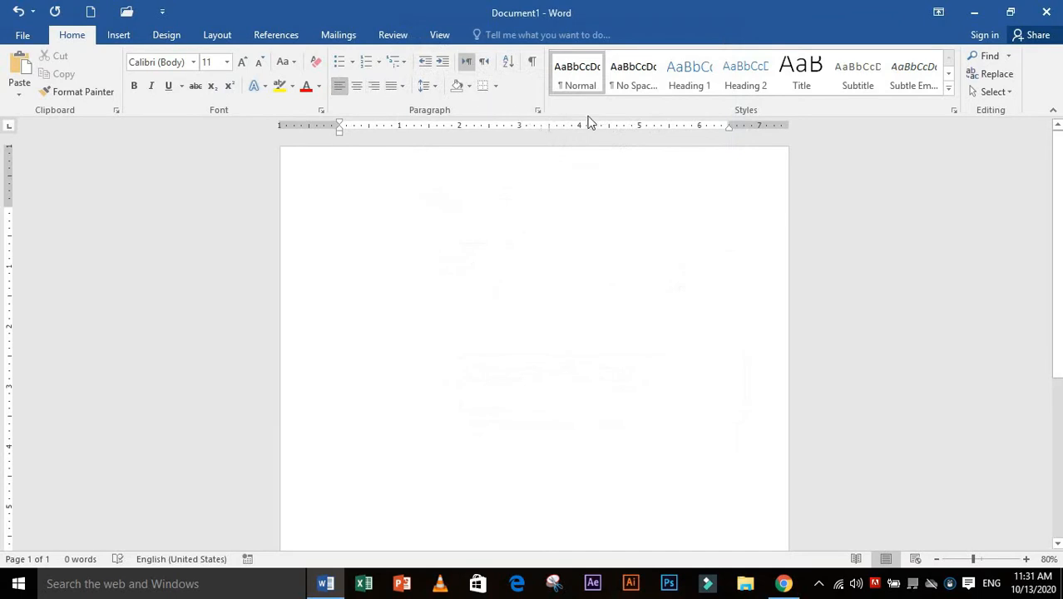
Review the outline level choices in the paragraph settings and leave without changes
left_click(538, 109)
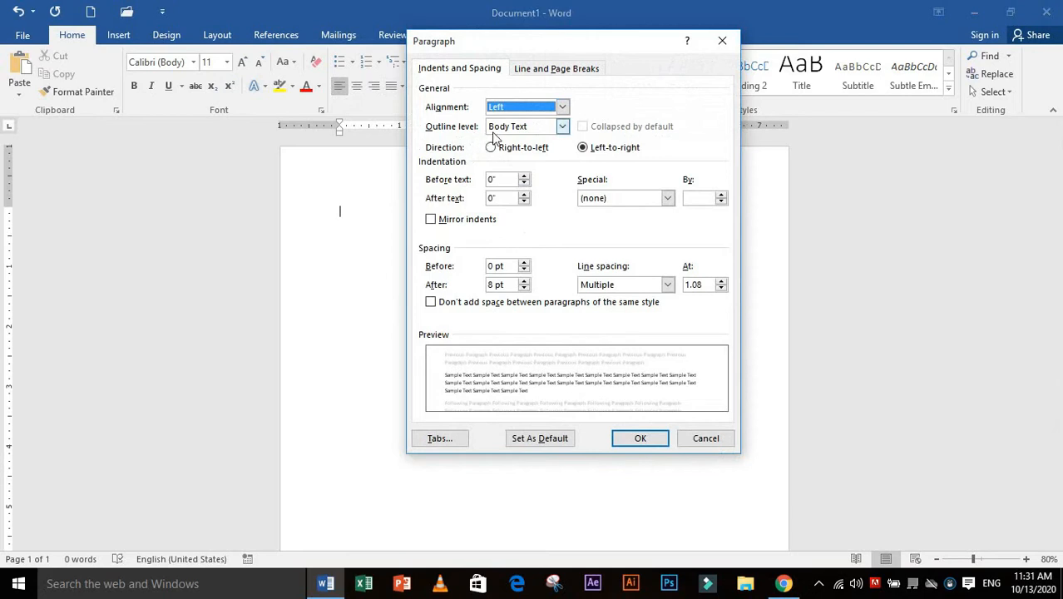
left_click(562, 126)
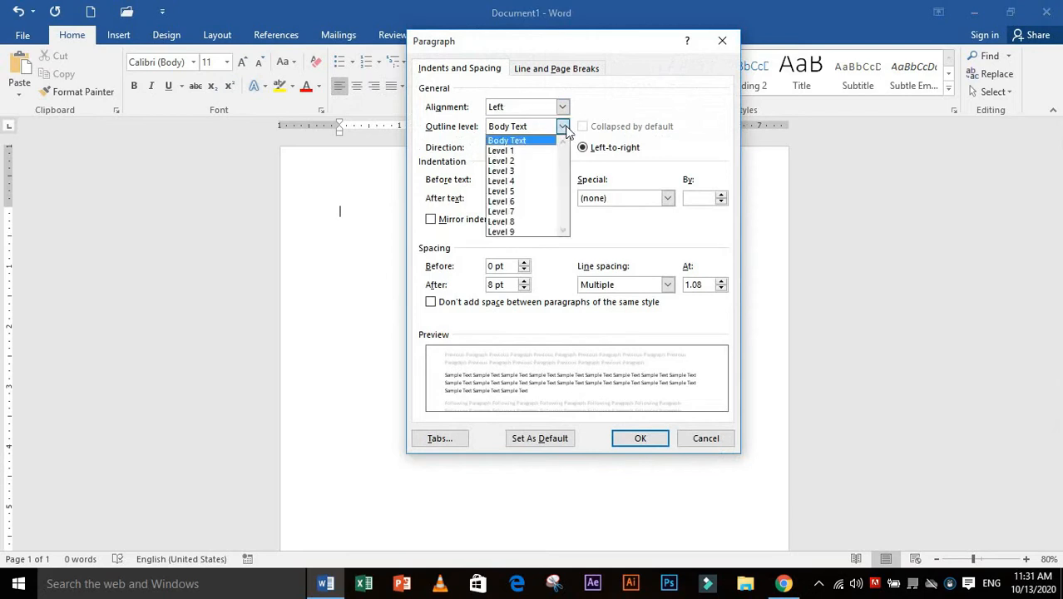
left_click(563, 127)
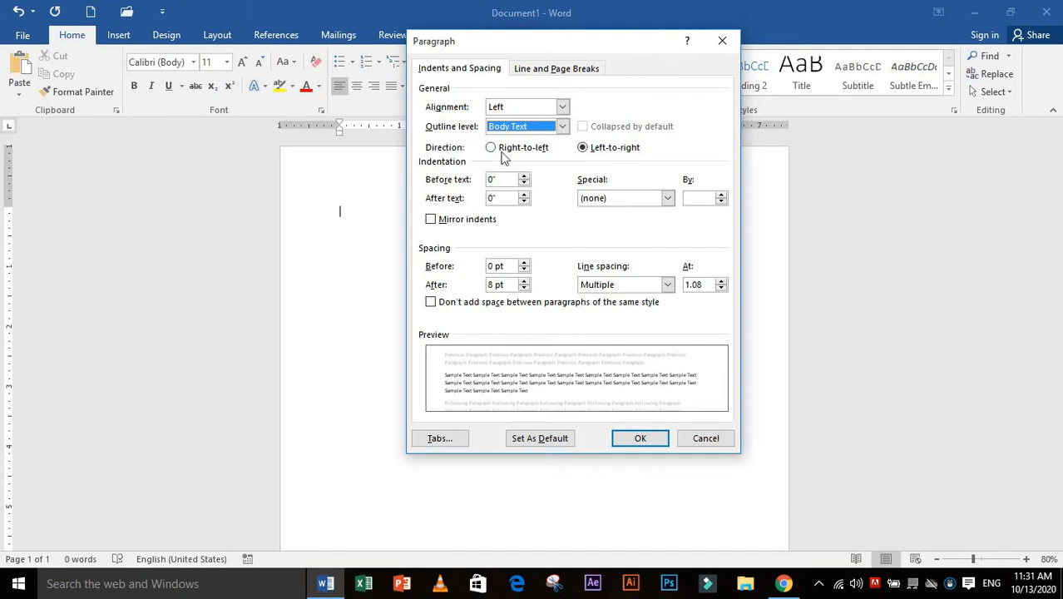
left_click(706, 439)
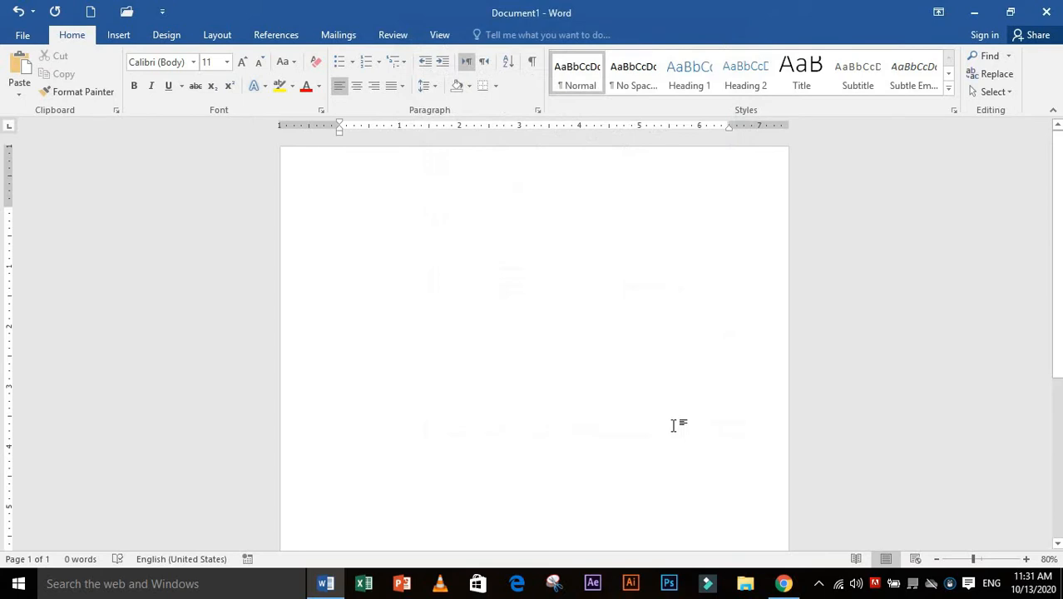
Write a one-line introduction reading "Hi my name Is" plus a name, and enlarge it to 22 pt
type("Hi my name I kha")
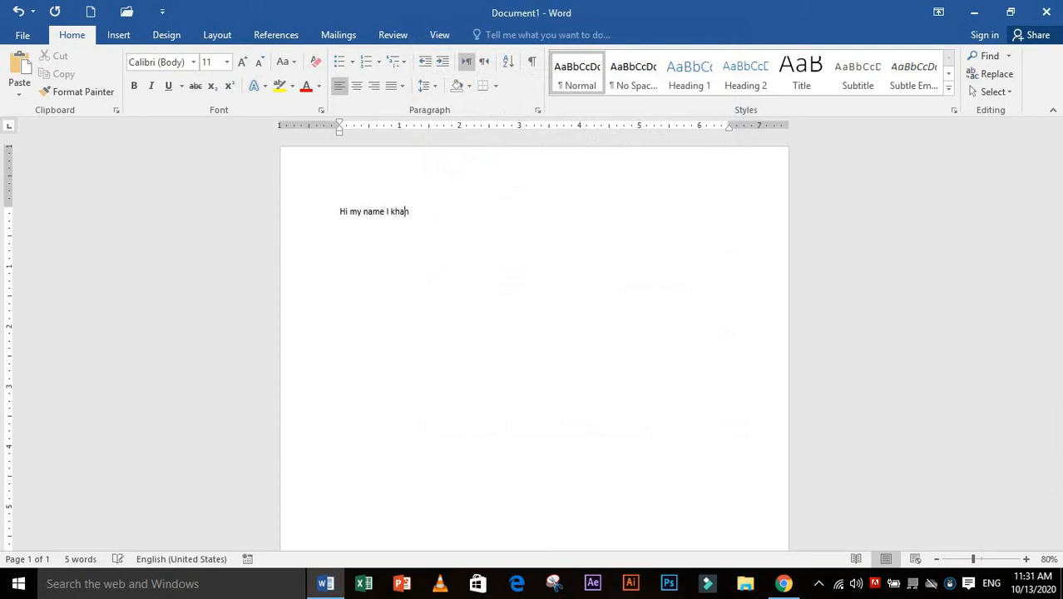
type("s")
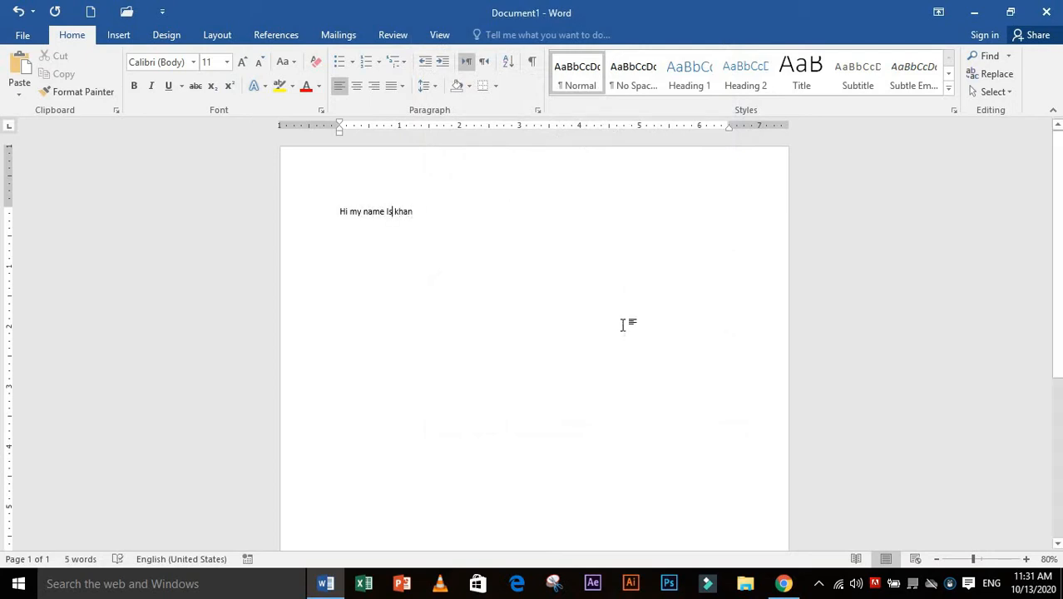
key("ctrl+a")
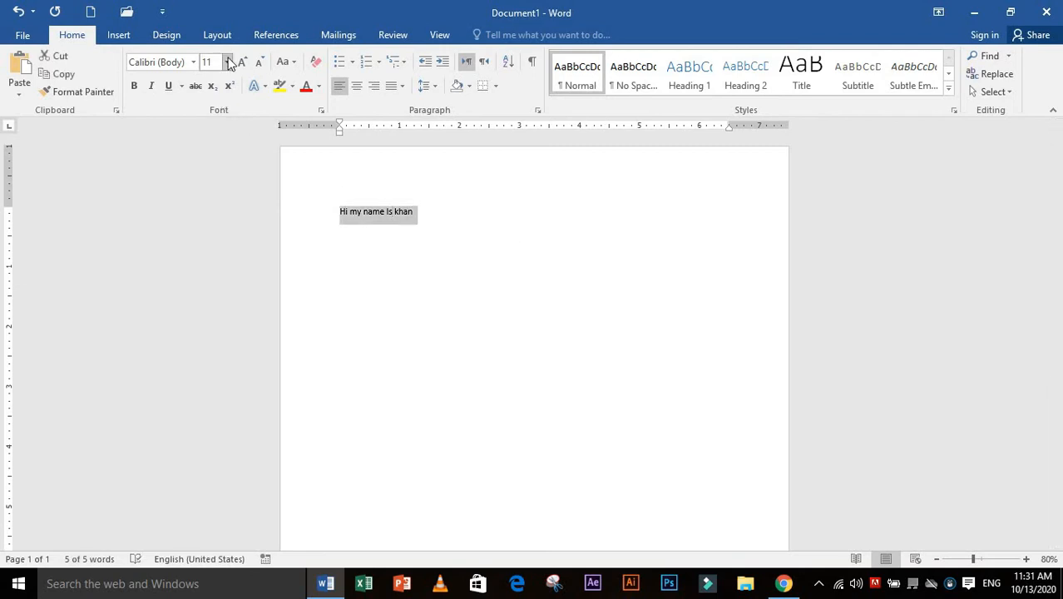
left_click(212, 63)
left_click(242, 64)
left_click(242, 64)
left_click(243, 64)
left_click(242, 65)
left_click(242, 65)
left_click(242, 64)
left_click(345, 242)
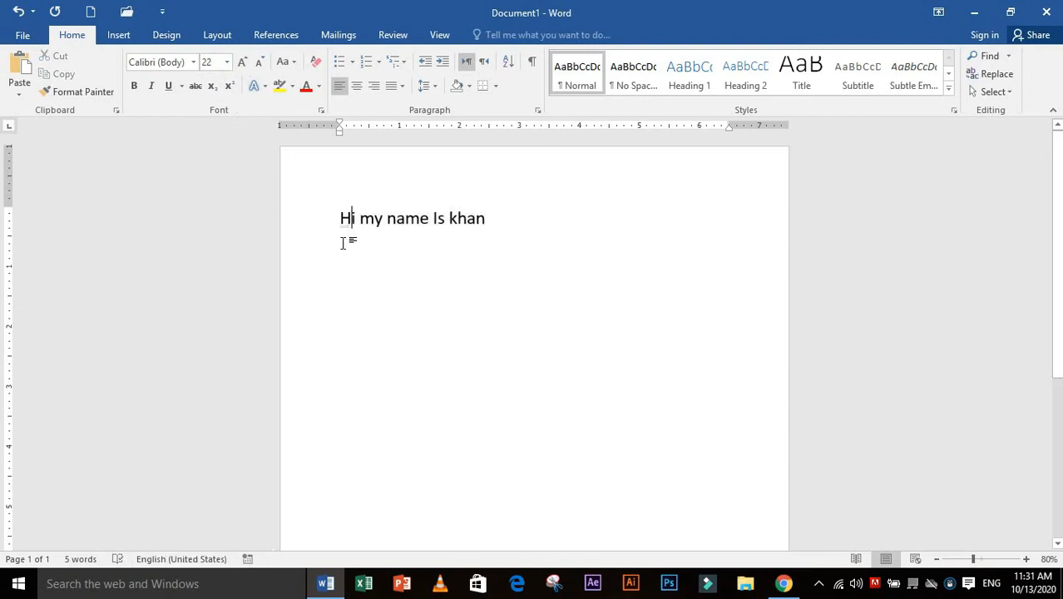
Set the line's text direction to right-to-left and replace "Hi my name" with random filler letters
left_click_drag(345, 242, 429, 234)
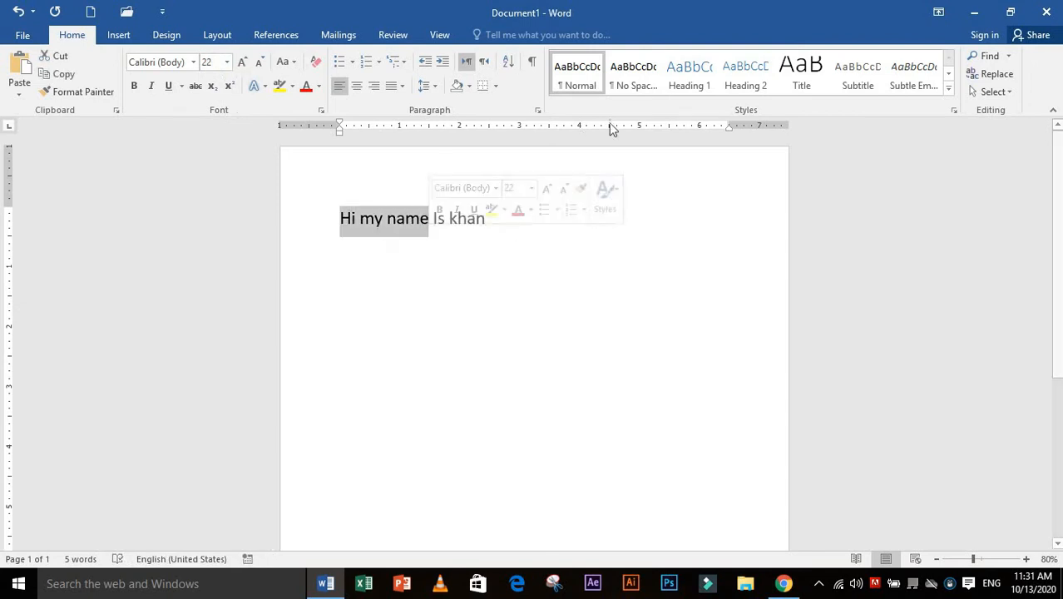
left_click(538, 112)
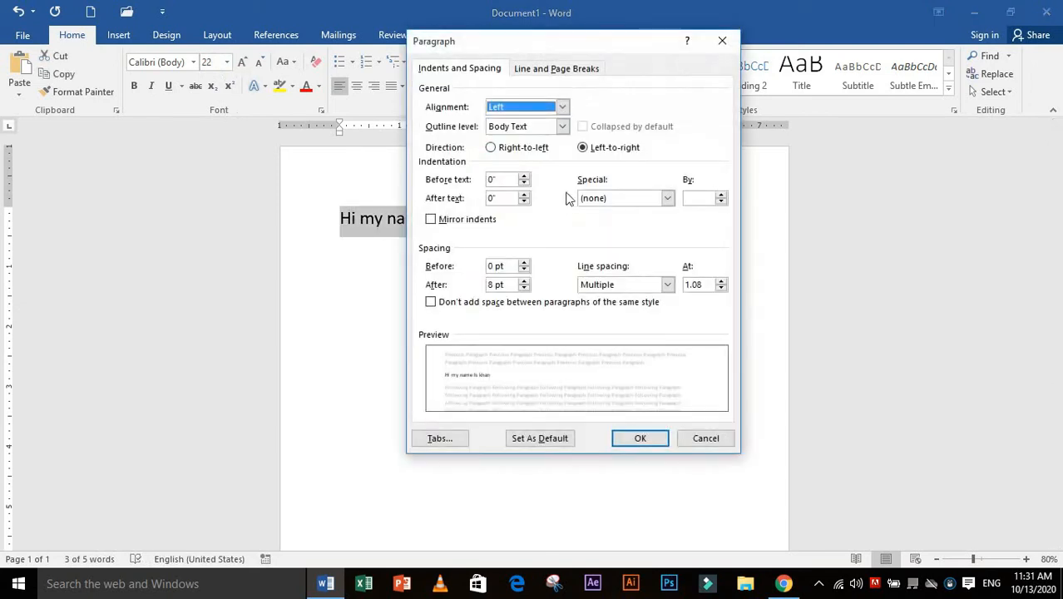
left_click(492, 148)
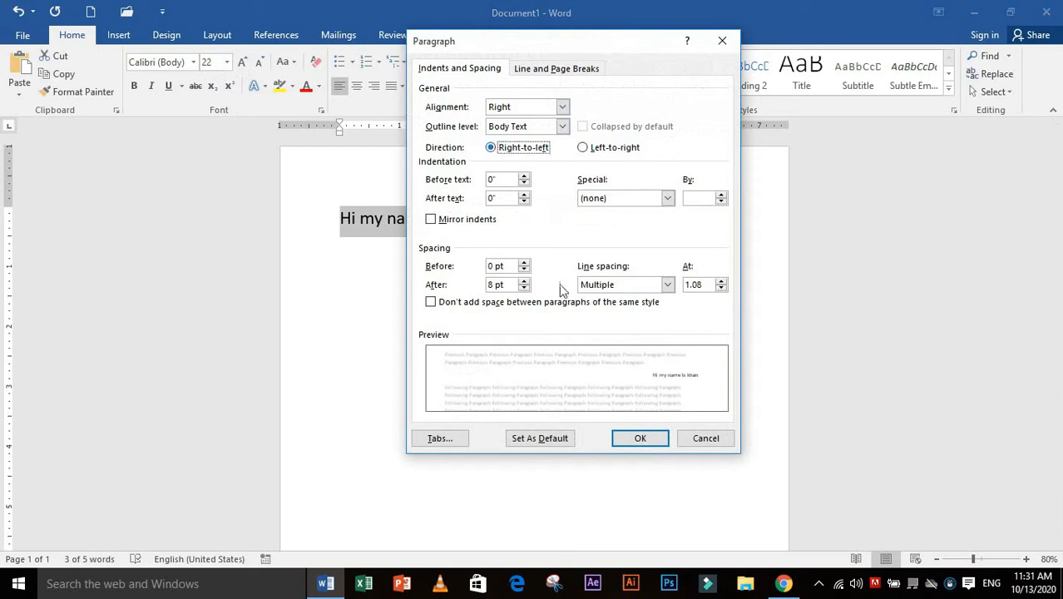
left_click(636, 438)
type("fjdfdfdfhdfdfdfdfdfd")
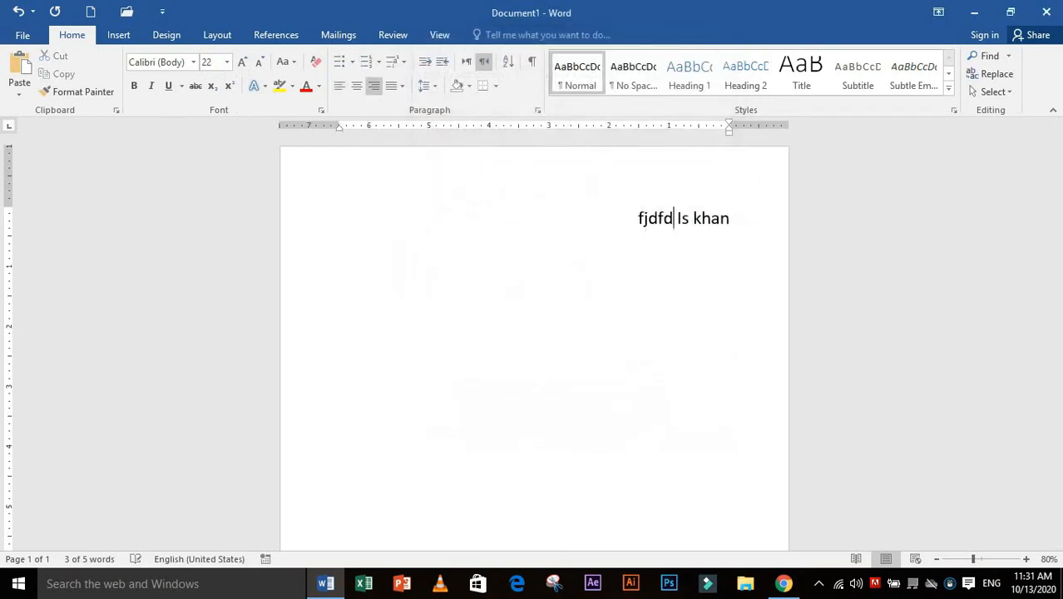
type("fdfhdfdfdfdfdfdf")
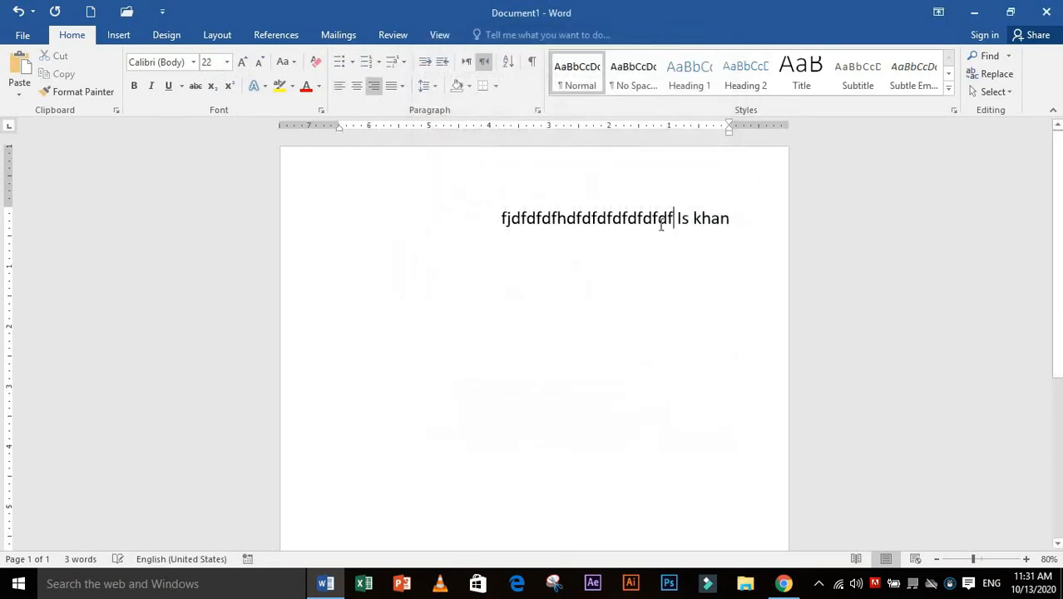
Delete the whole line of text and set the empty paragraph's direction to left-to-right
left_click_drag(630, 219, 456, 203)
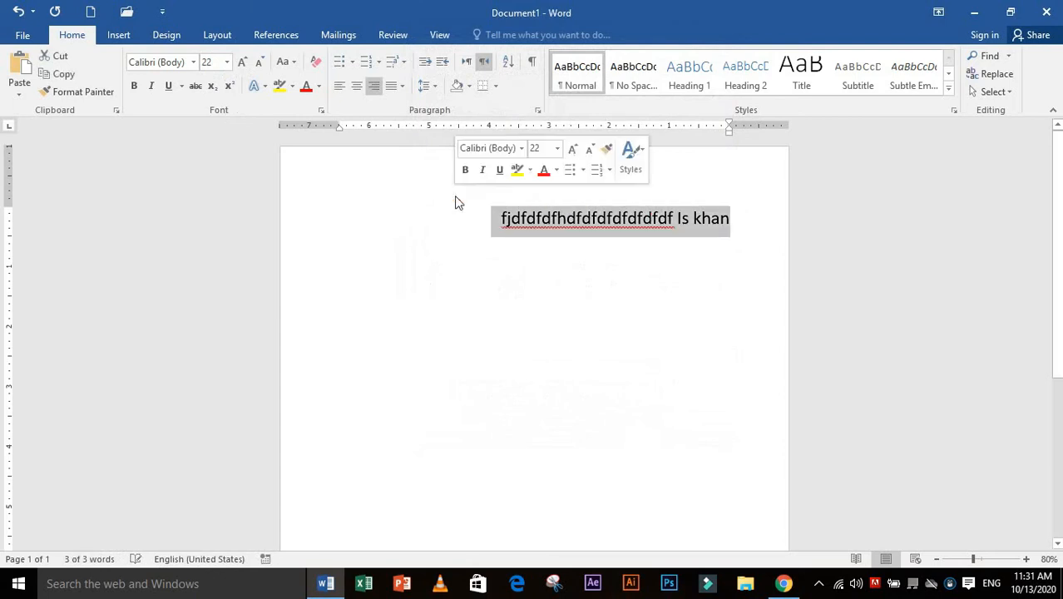
key("BackSpace")
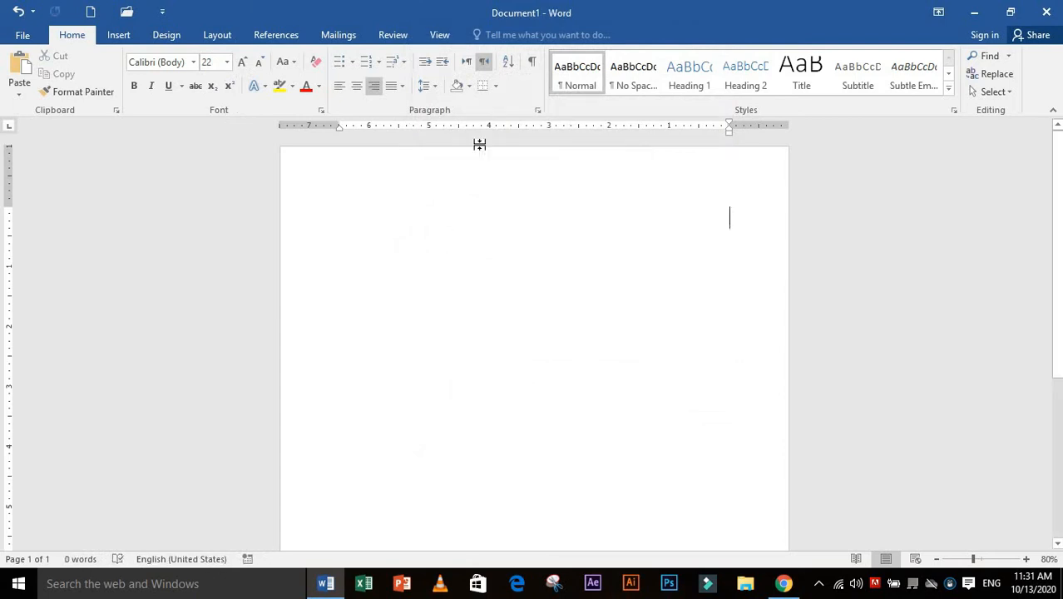
key("Tab")
left_click(538, 111)
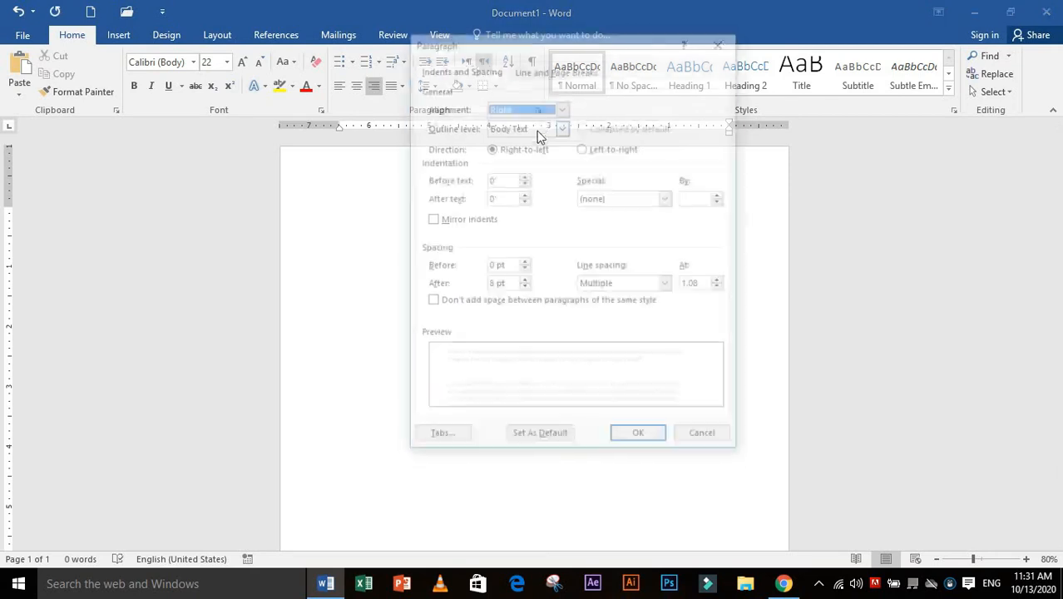
left_click(583, 147)
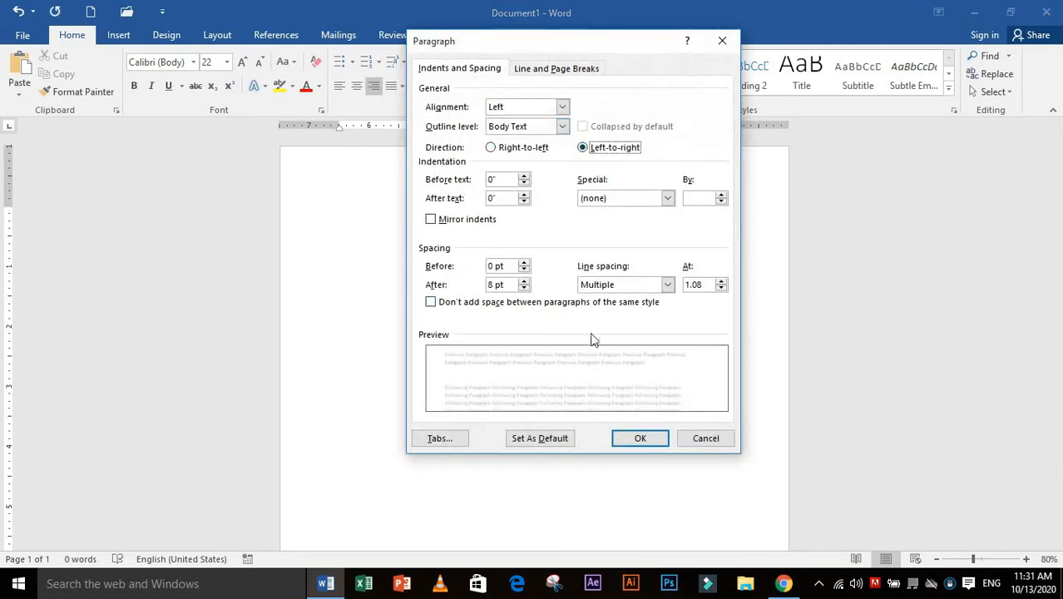
left_click(632, 438)
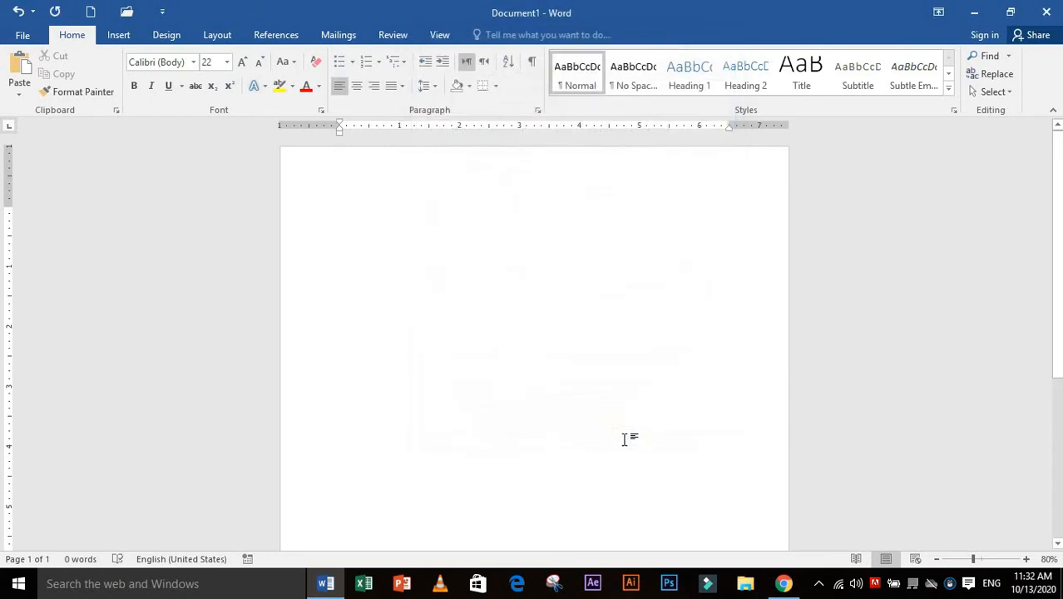
Generate two paragraphs of sample text with =rand(2)
type("=r")
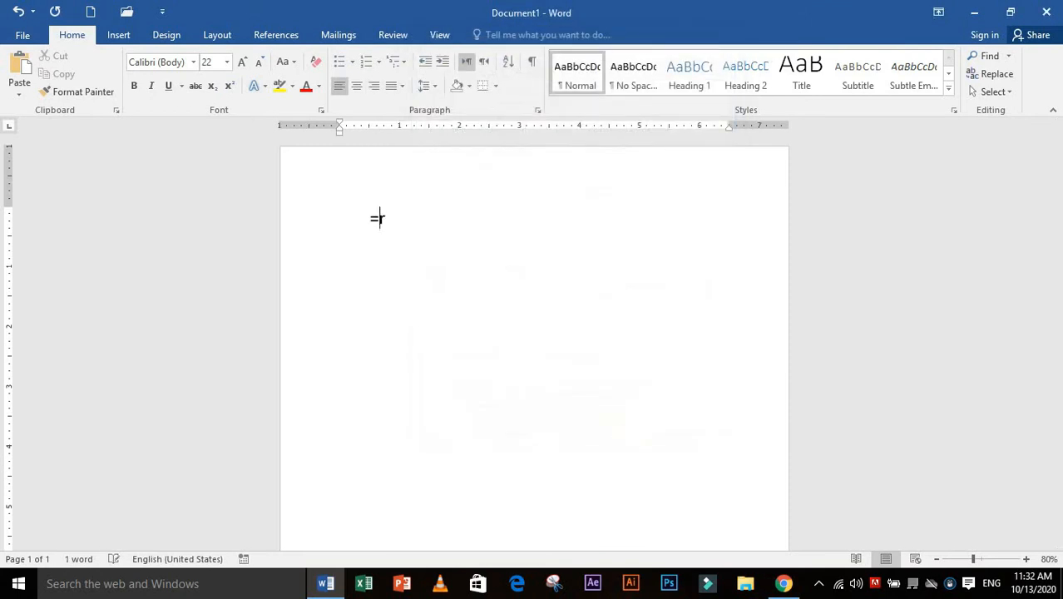
type("and(2)")
key("Return")
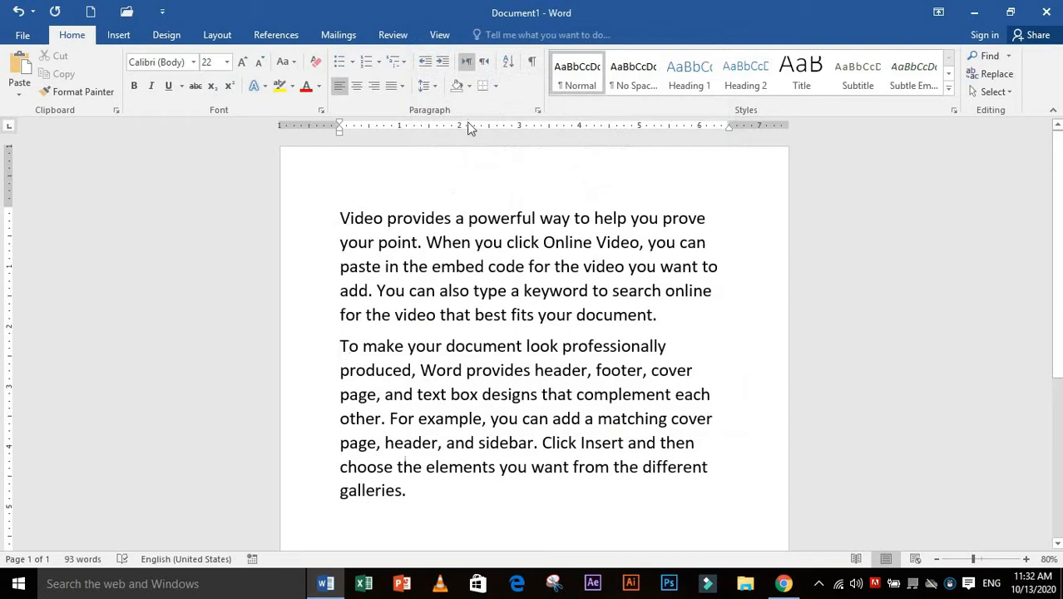
Set the second paragraph's before-text indentation to 1 inch
left_click(537, 110)
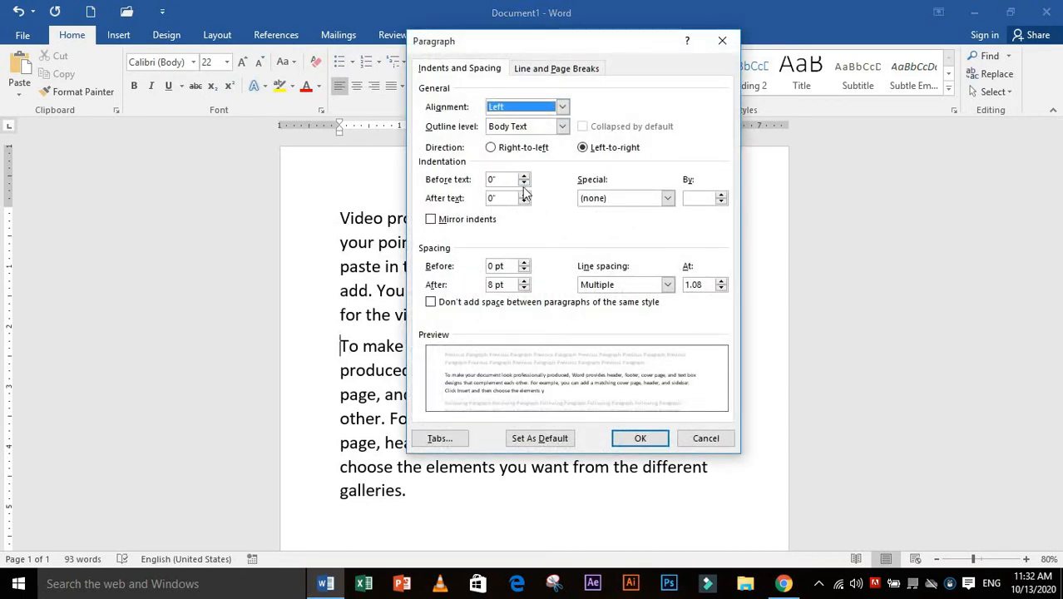
left_click(524, 177)
double_click(493, 180)
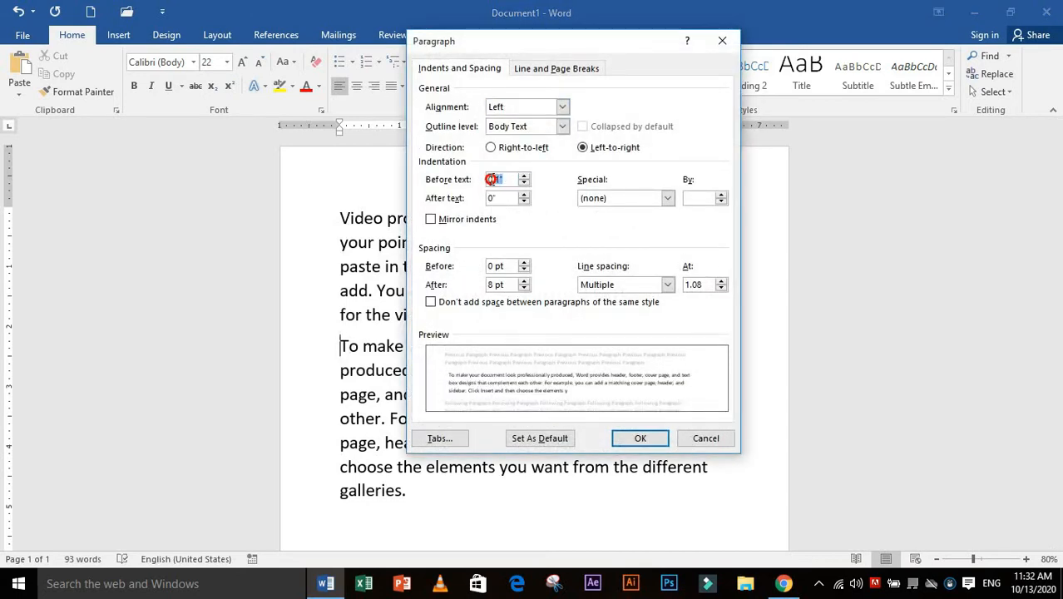
type("1")
key("Return")
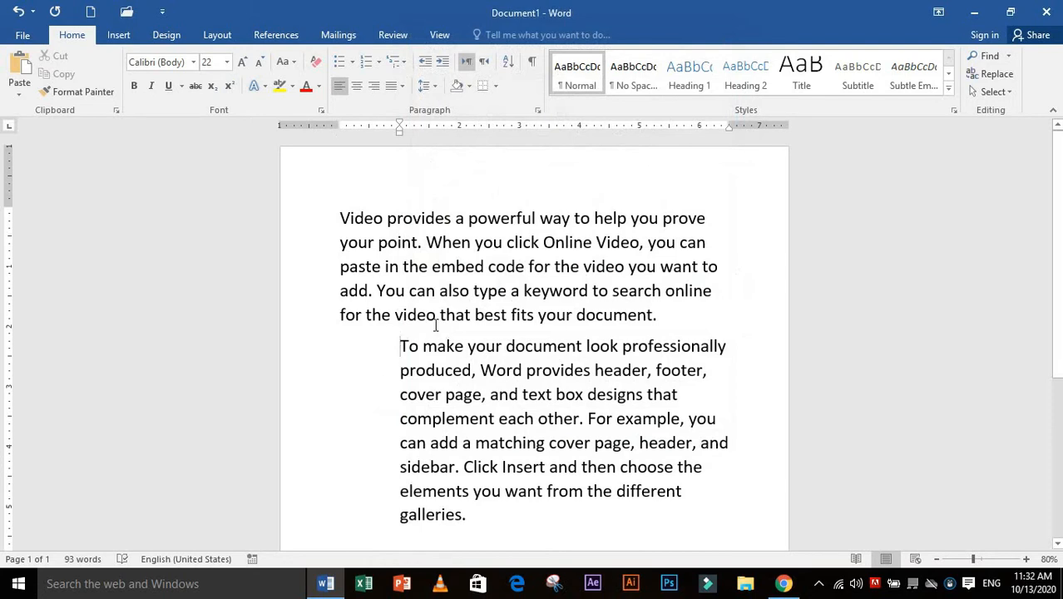
Set the second paragraph's before-text indentation to 0 and its after-text indentation to 1 inch
left_click(537, 110)
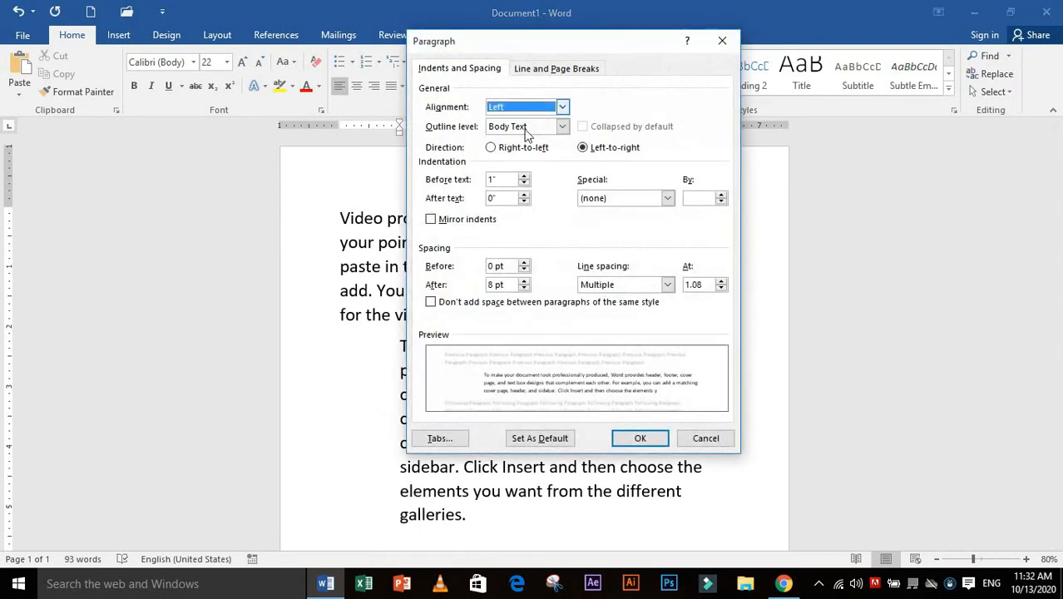
left_click(516, 178)
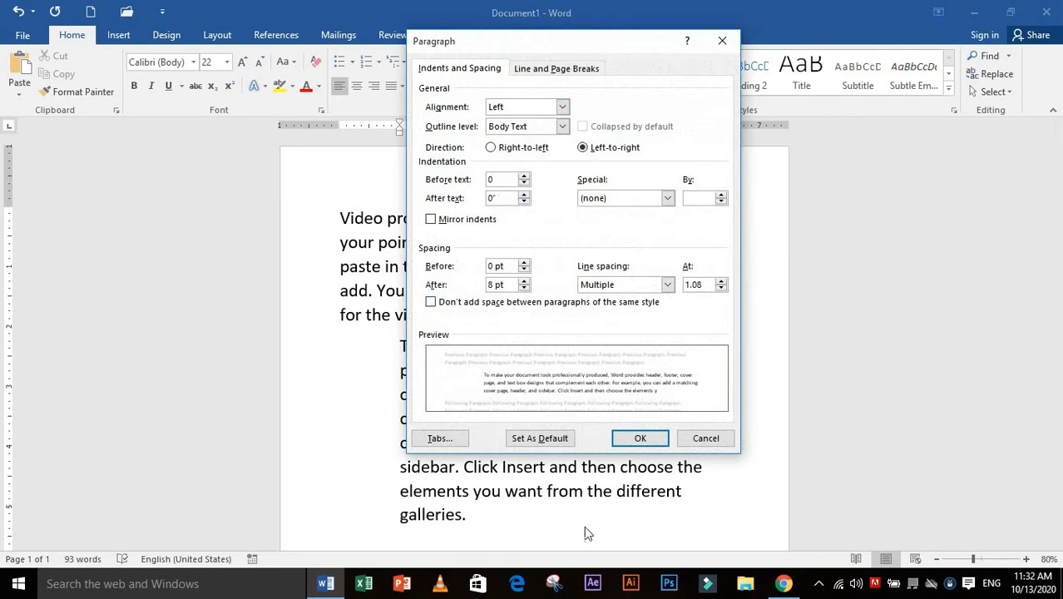
left_click(497, 199)
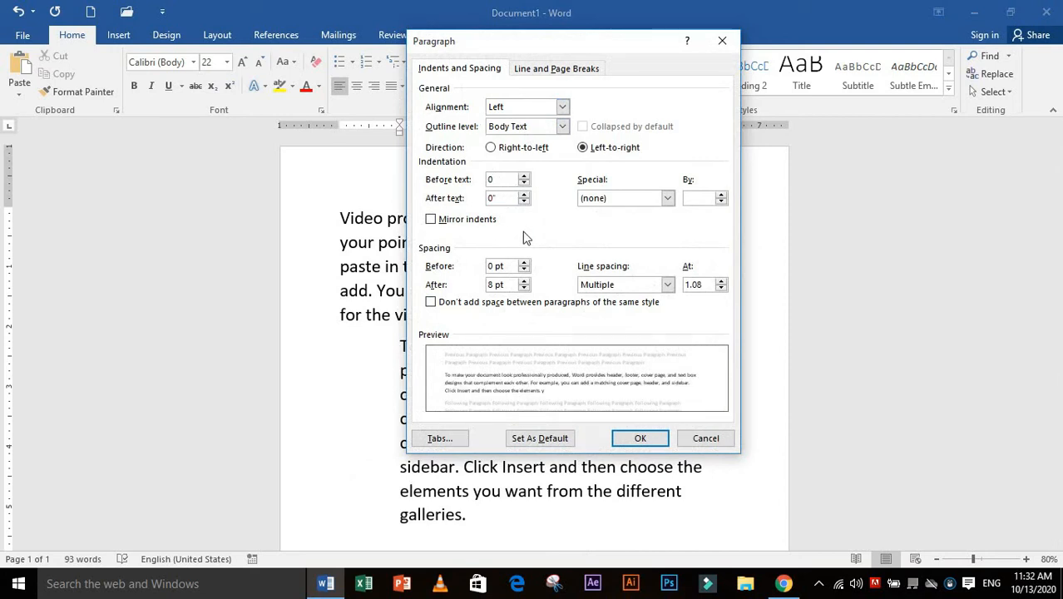
double_click(500, 198)
type("1")
key("Return")
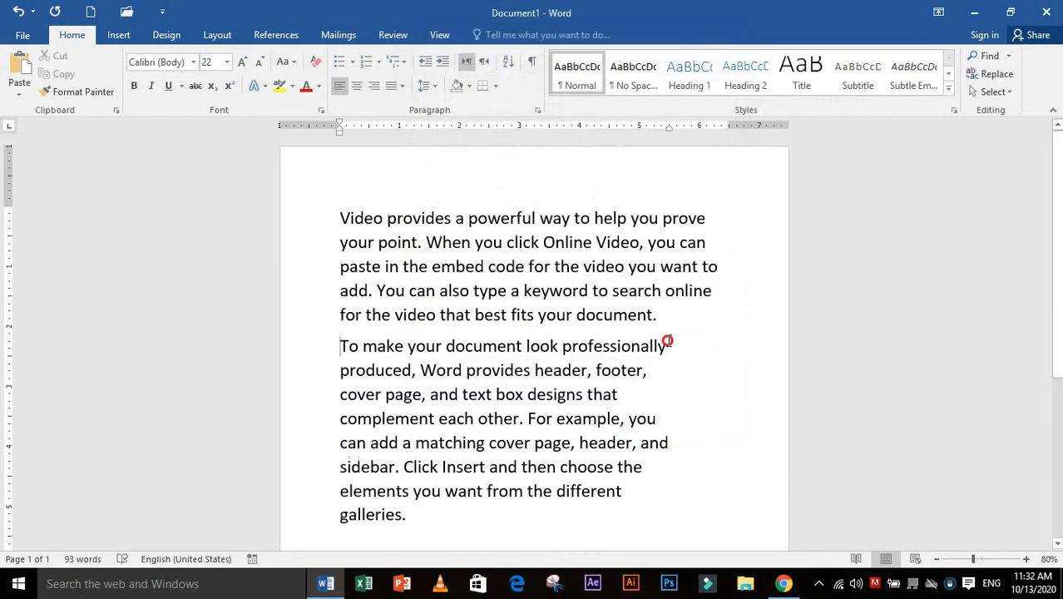
Select the entire document text and justify both paragraphs
left_click_drag(668, 343, 662, 511)
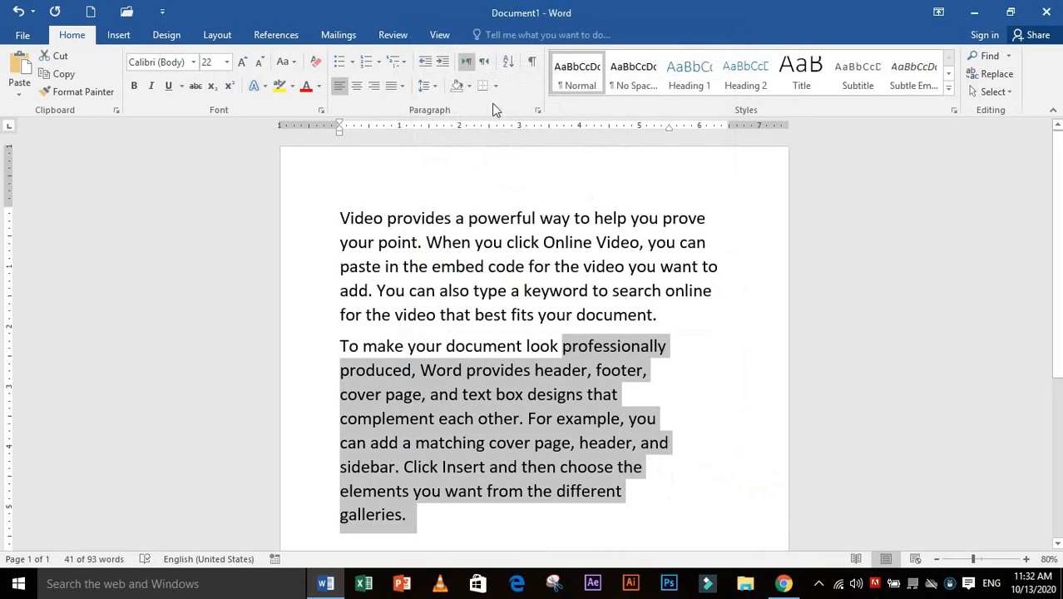
left_click(664, 422)
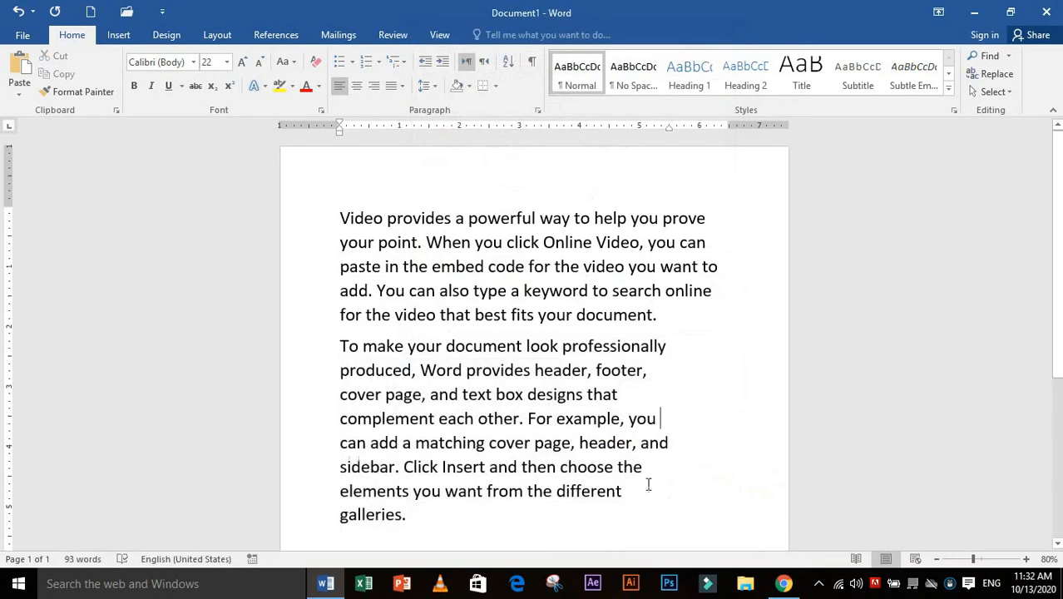
left_click_drag(648, 487, 340, 218)
key("ctrl+a")
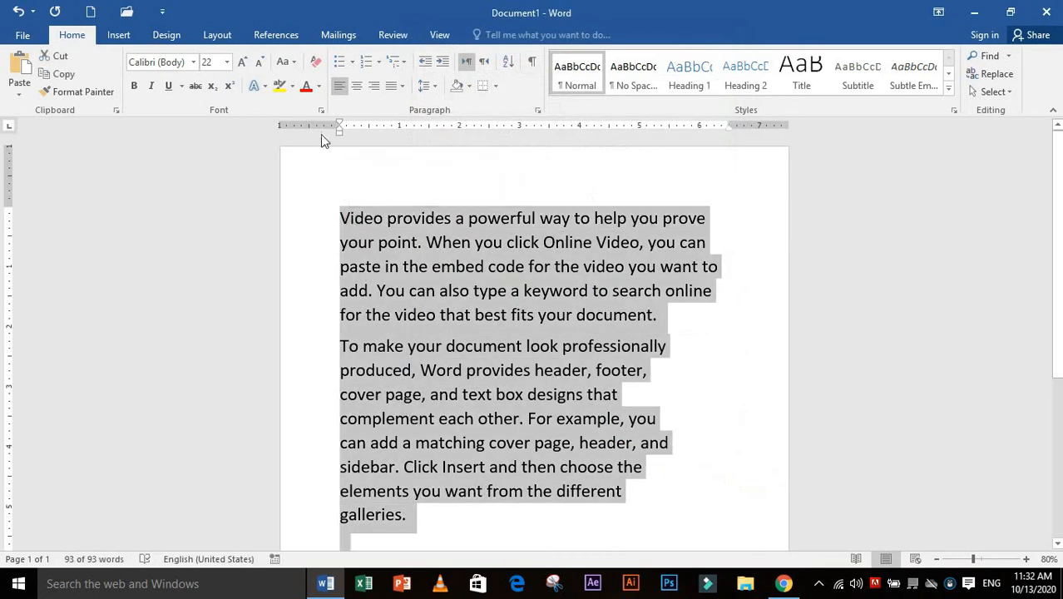
left_click(401, 86)
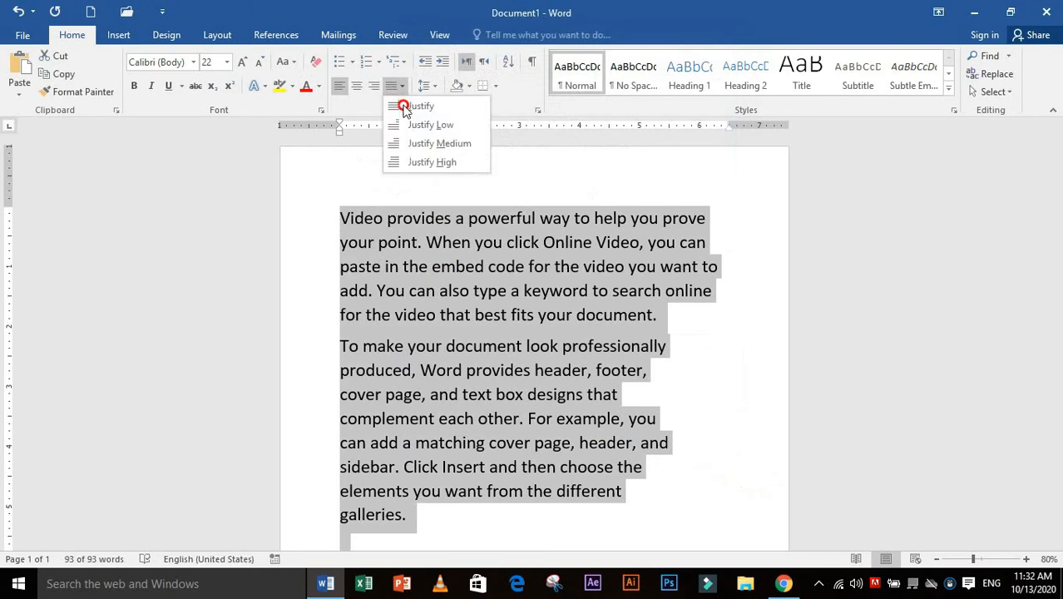
left_click(405, 107)
left_click(563, 159)
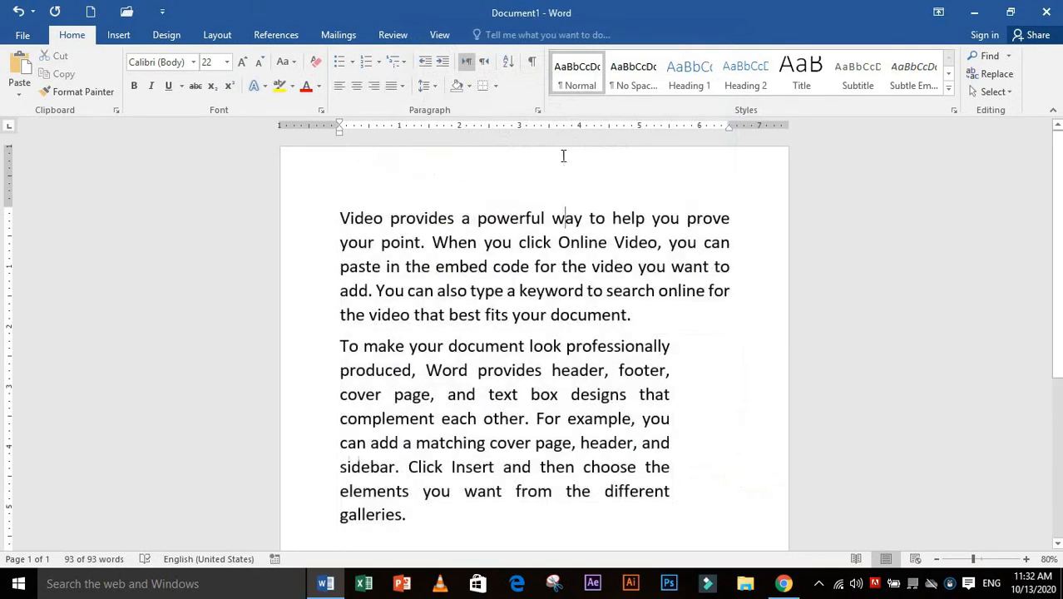
Give the second paragraph a first-line special indentation of 1 inch and highlight its indented opening line
left_click(341, 351)
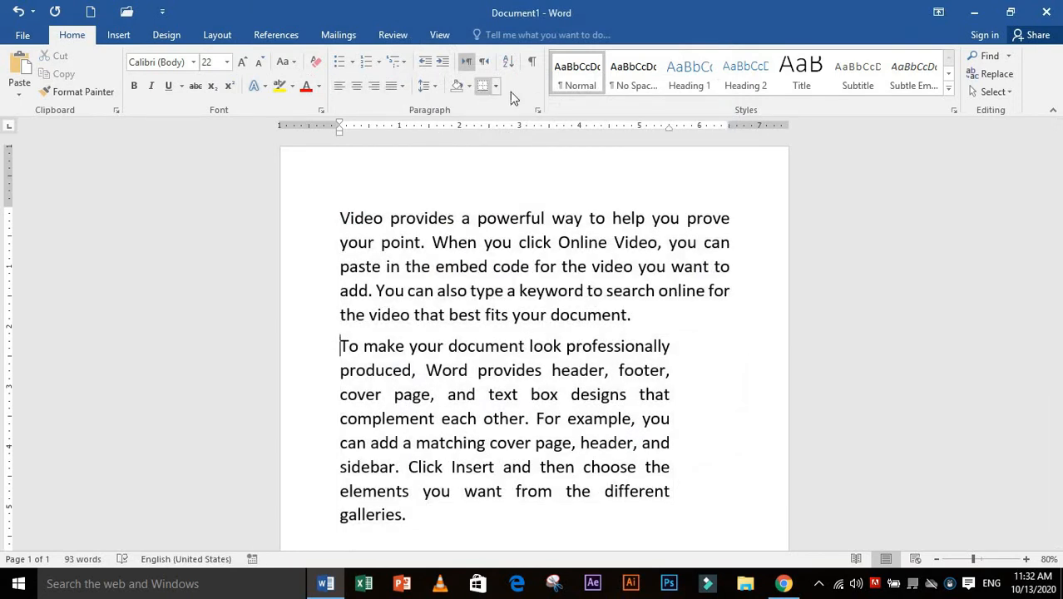
left_click(538, 110)
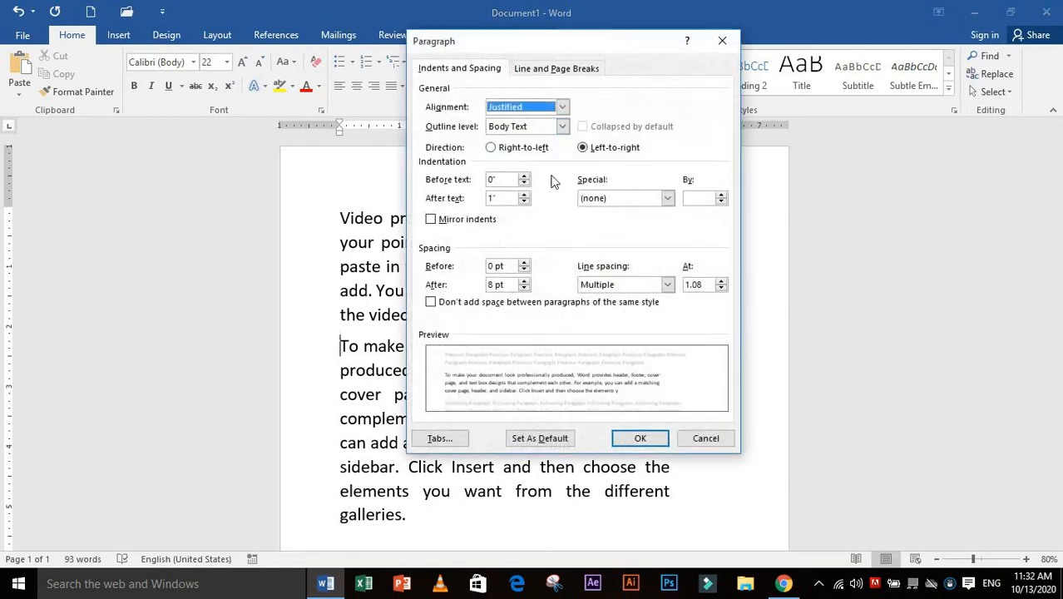
left_click(630, 198)
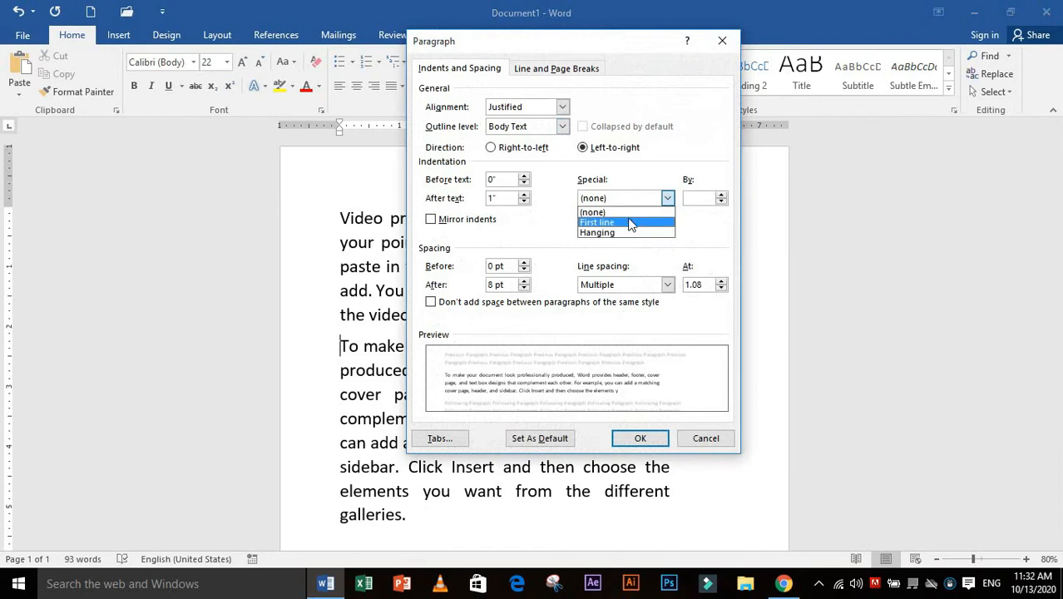
left_click(630, 223)
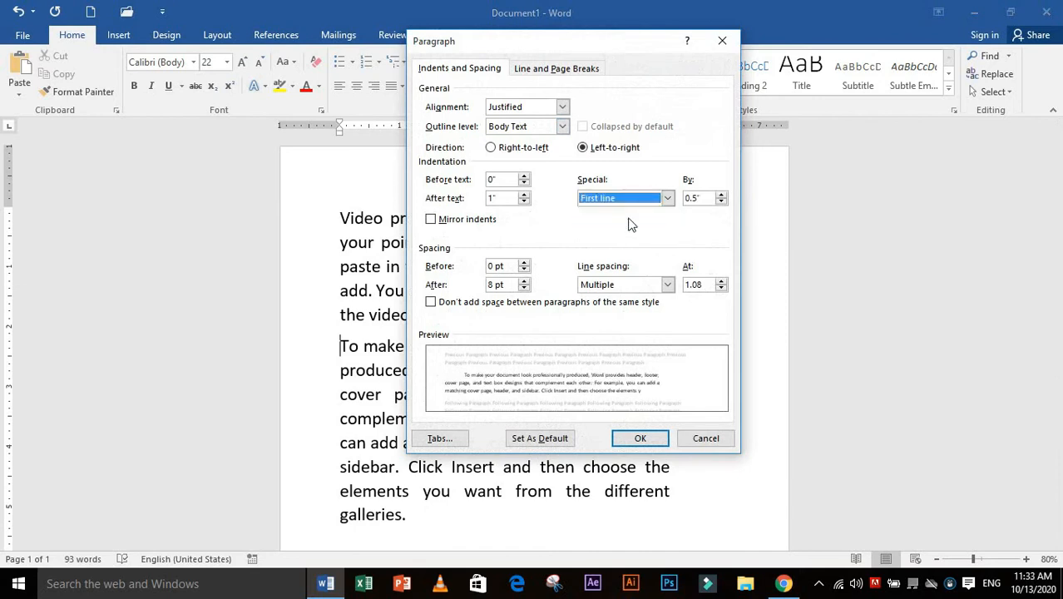
double_click(686, 199)
type("1")
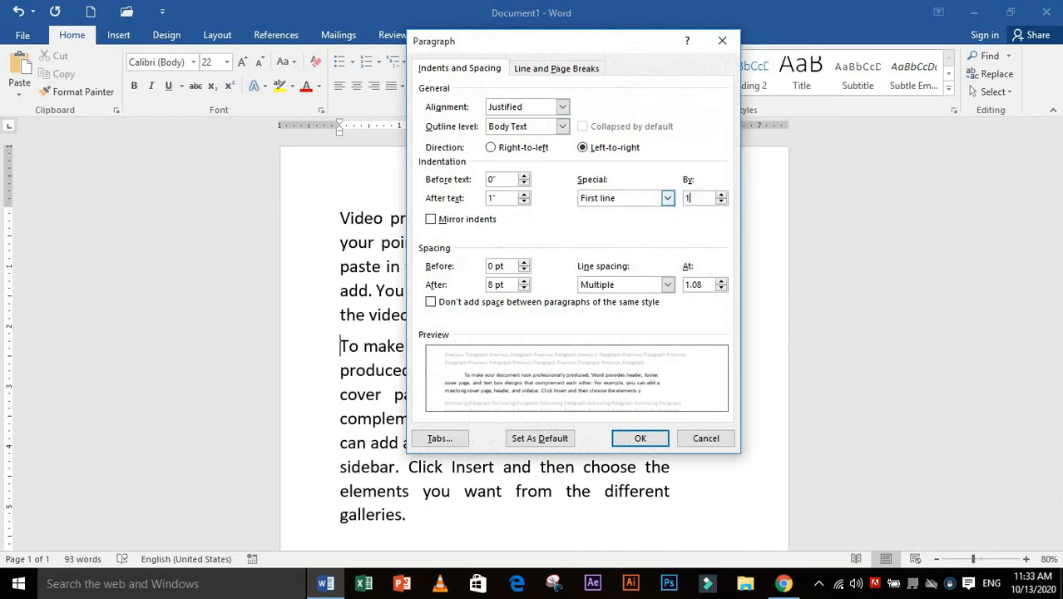
left_click(653, 441)
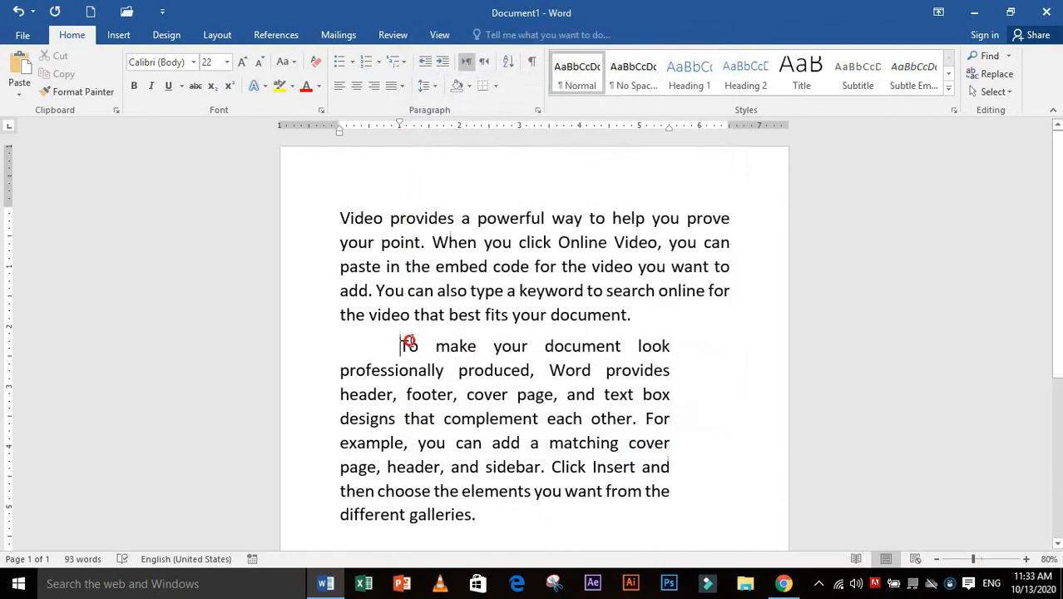
left_click_drag(637, 323, 602, 326)
left_click_drag(400, 346, 671, 348)
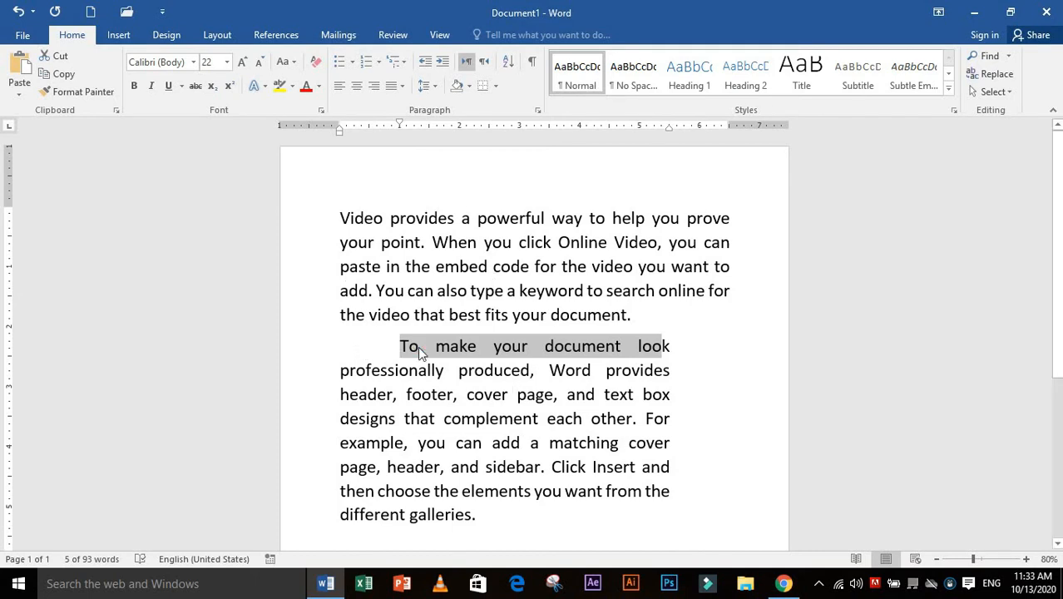
left_click_drag(400, 346, 545, 348)
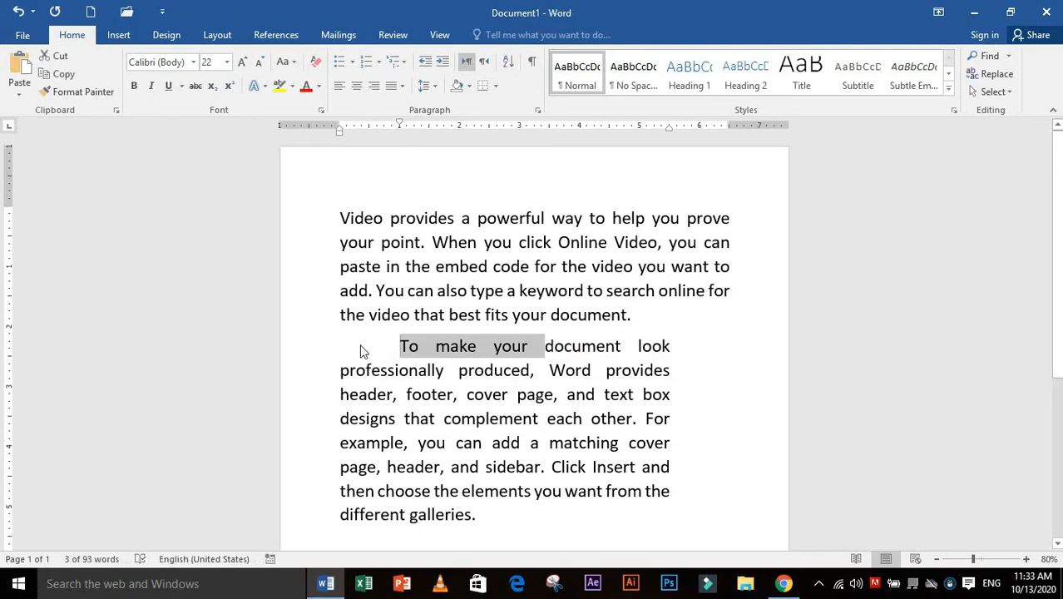
Change the second paragraph's special indentation to hanging by 1 inch
left_click(387, 349)
left_click(539, 110)
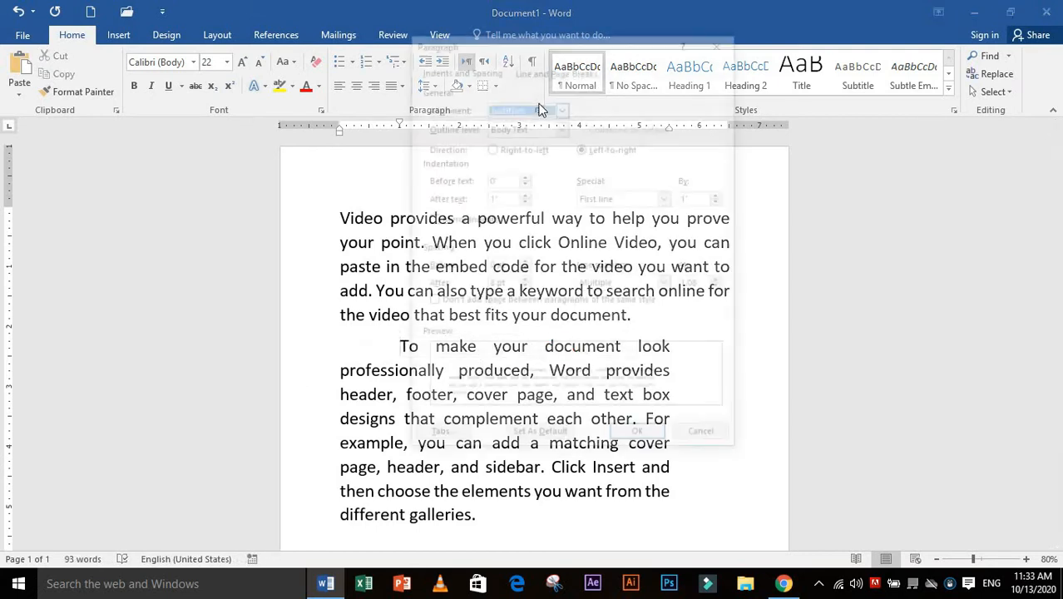
left_click(623, 198)
left_click(620, 234)
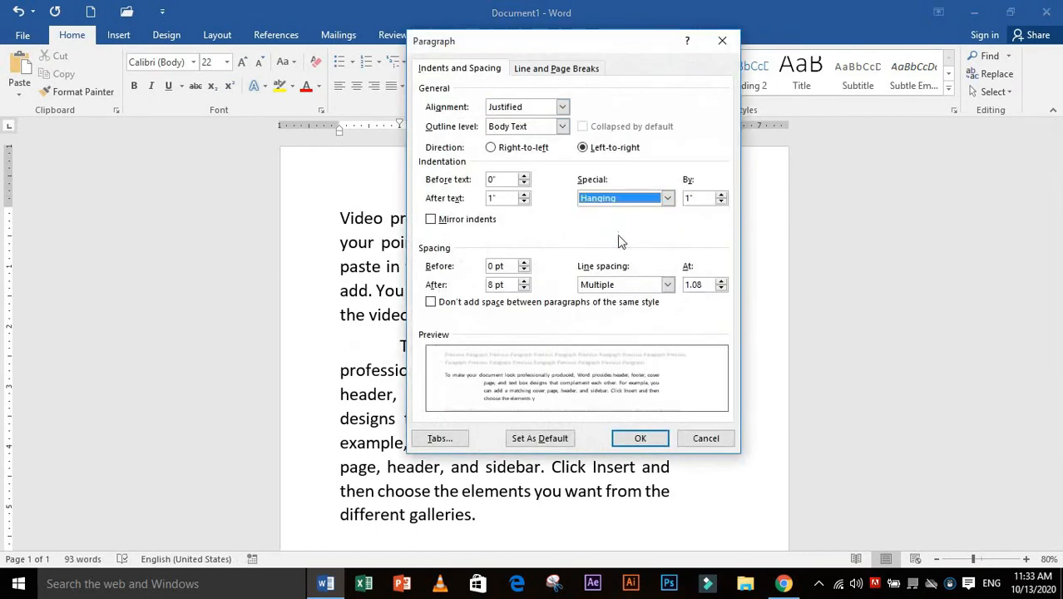
left_click(641, 438)
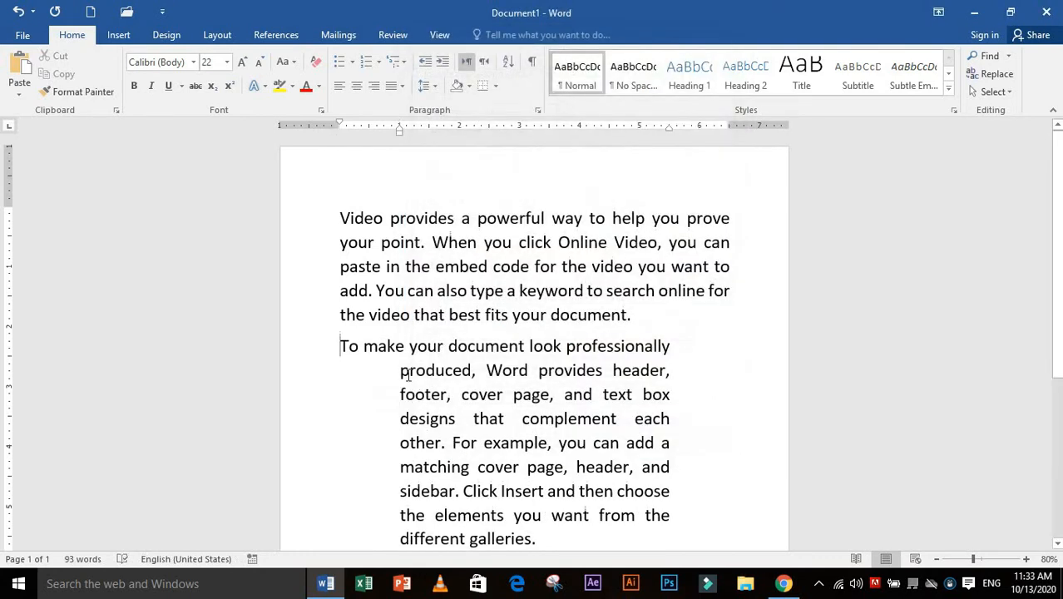
Highlight the hanging lines of the second paragraph and set its special indentation to (none)
left_click_drag(402, 372, 537, 540)
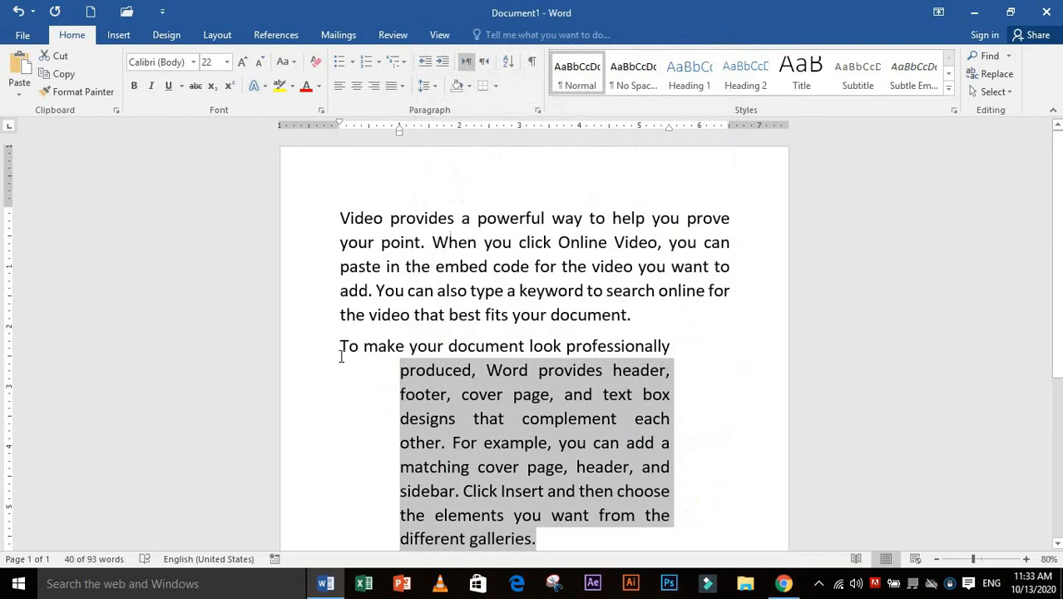
left_click(538, 109)
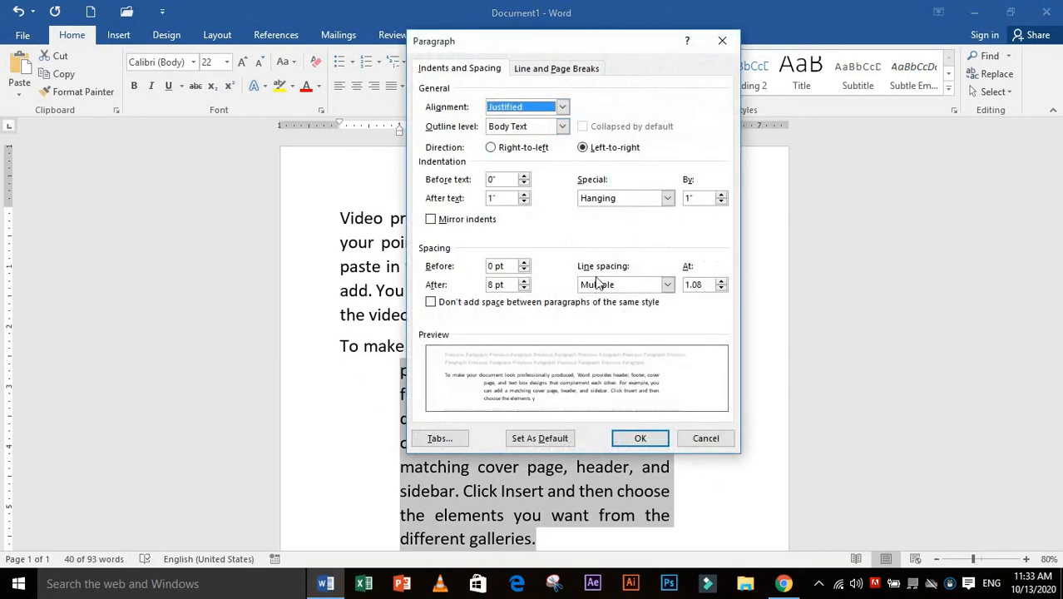
left_click(668, 285)
left_click(670, 200)
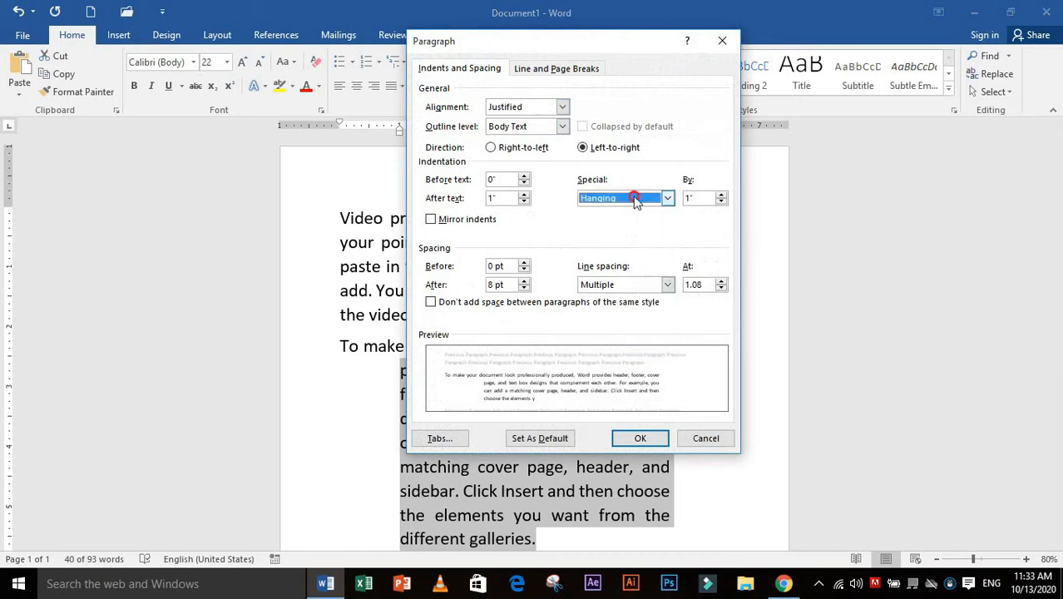
left_click(634, 200)
left_click(617, 209)
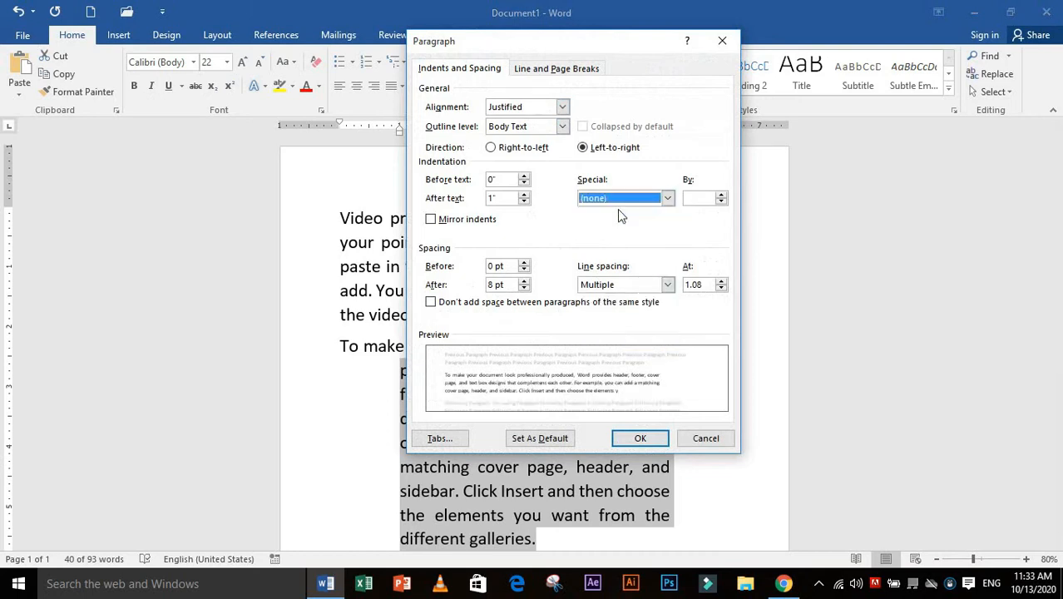
left_click(639, 438)
left_click(550, 220)
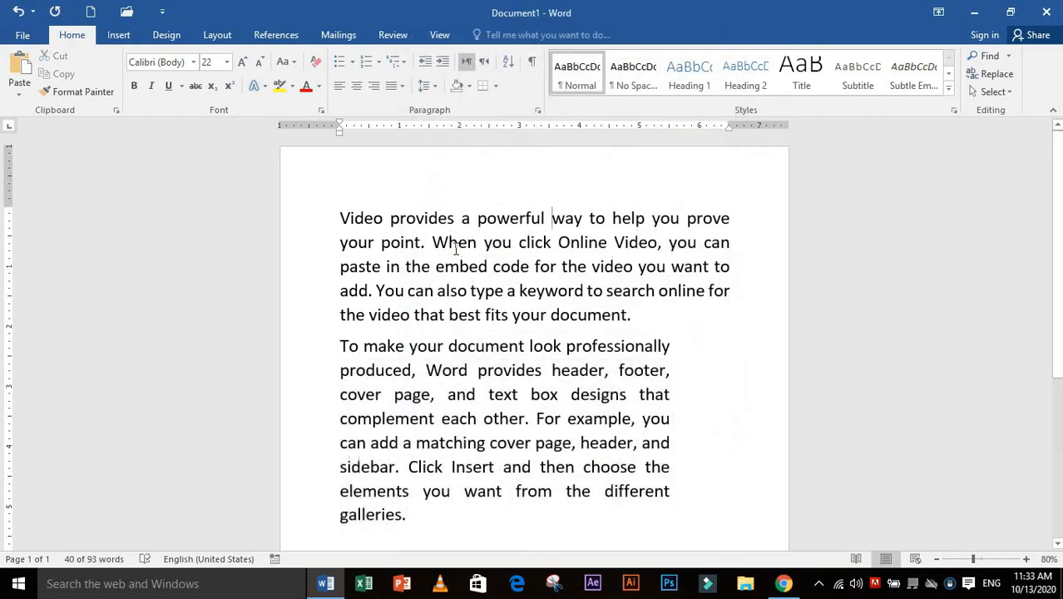
Apply a first-line special indentation of 2 inches to the second paragraph
left_click(338, 347)
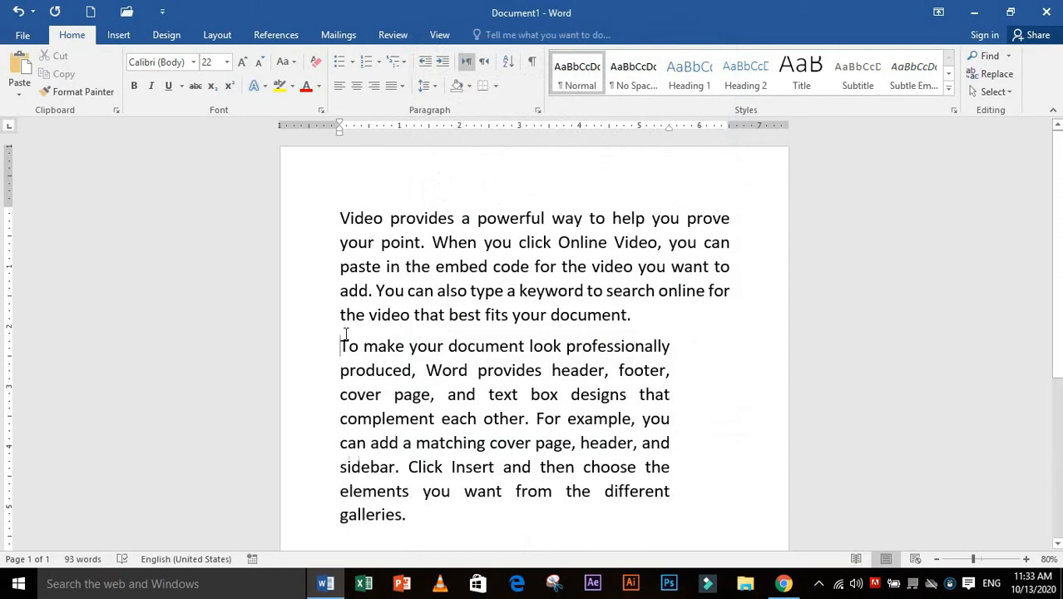
left_click(537, 110)
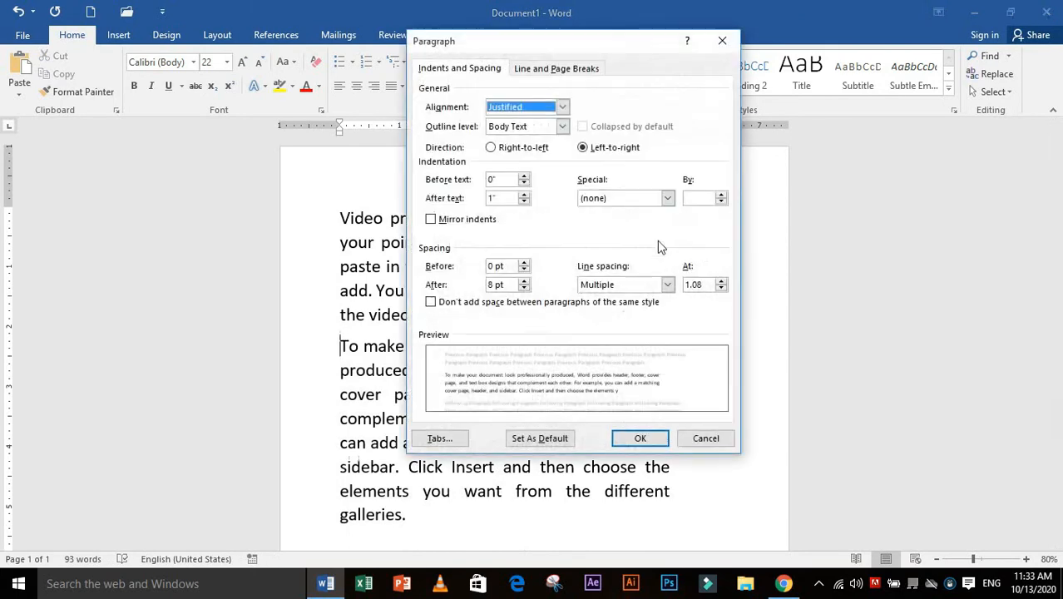
left_click(668, 199)
left_click(721, 195)
left_click(721, 195)
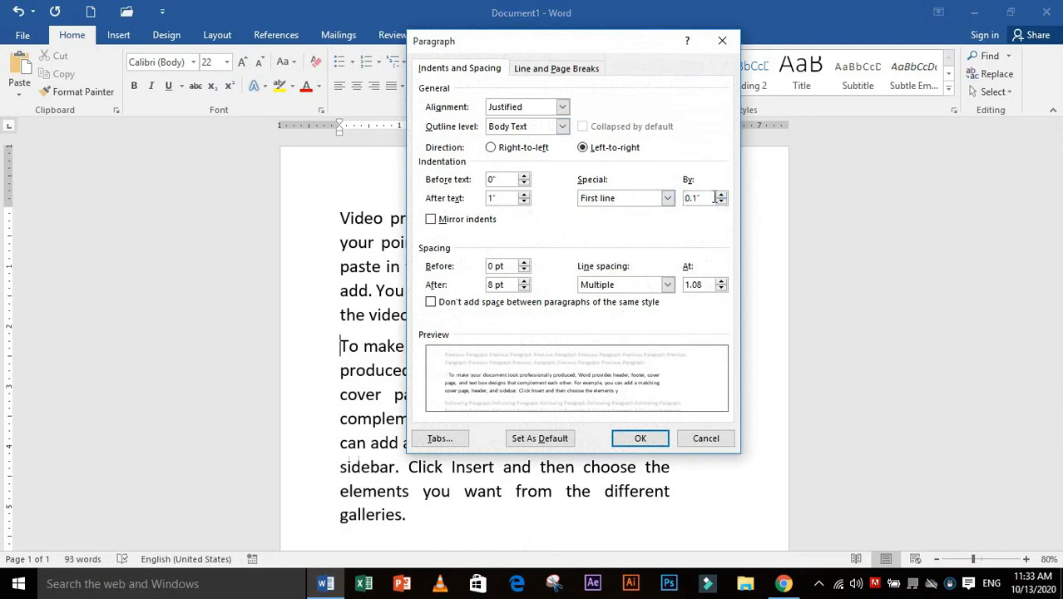
left_click_drag(696, 201, 678, 197)
type("2")
left_click(637, 437)
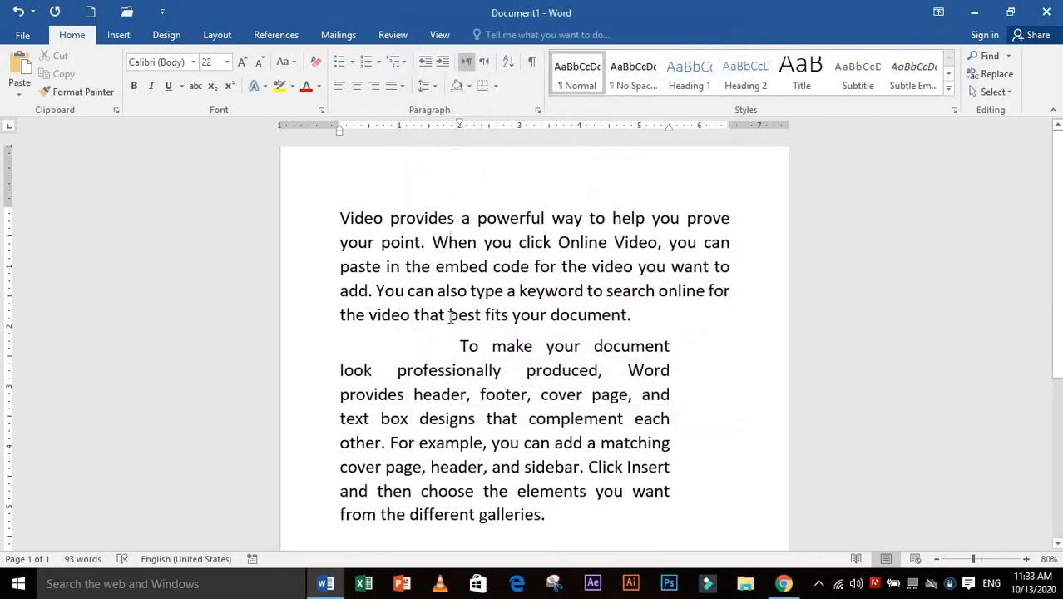
Remove the second paragraph's first-line indentation by setting its special indentation to (none)
left_click(538, 110)
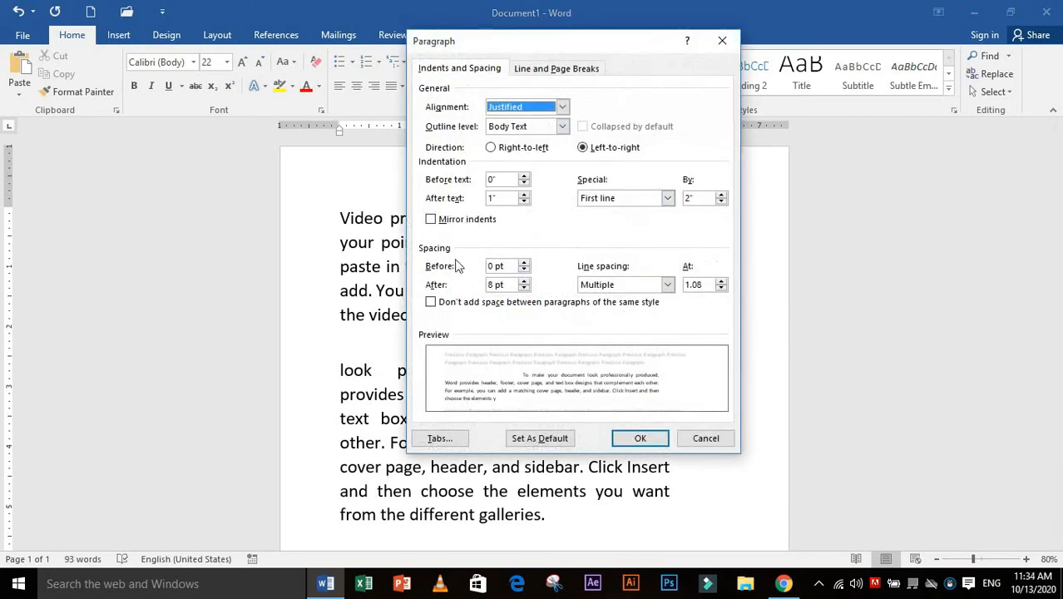
double_click(689, 199)
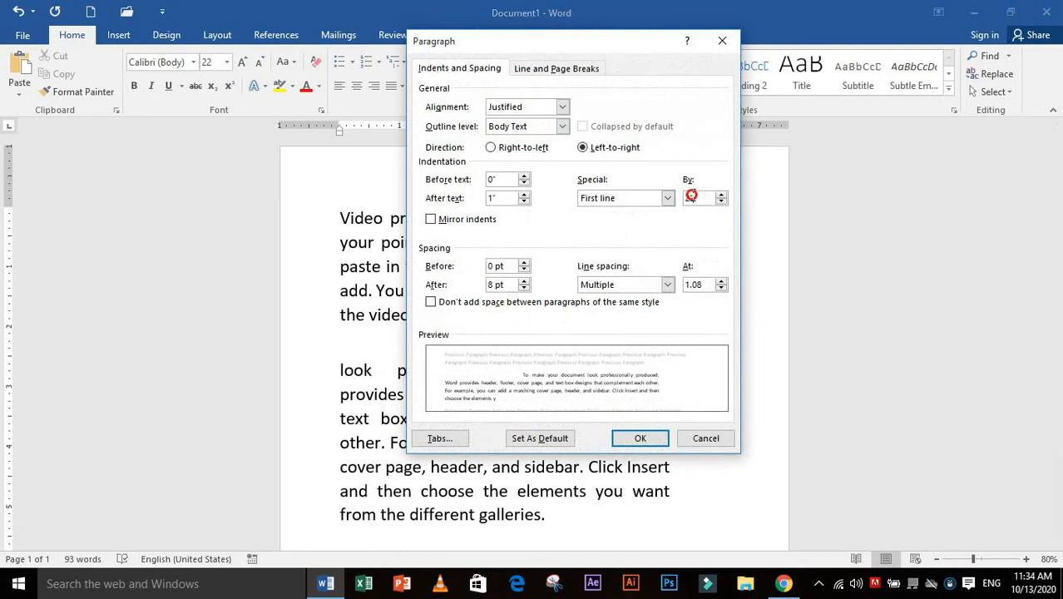
left_click(648, 198)
left_click(632, 208)
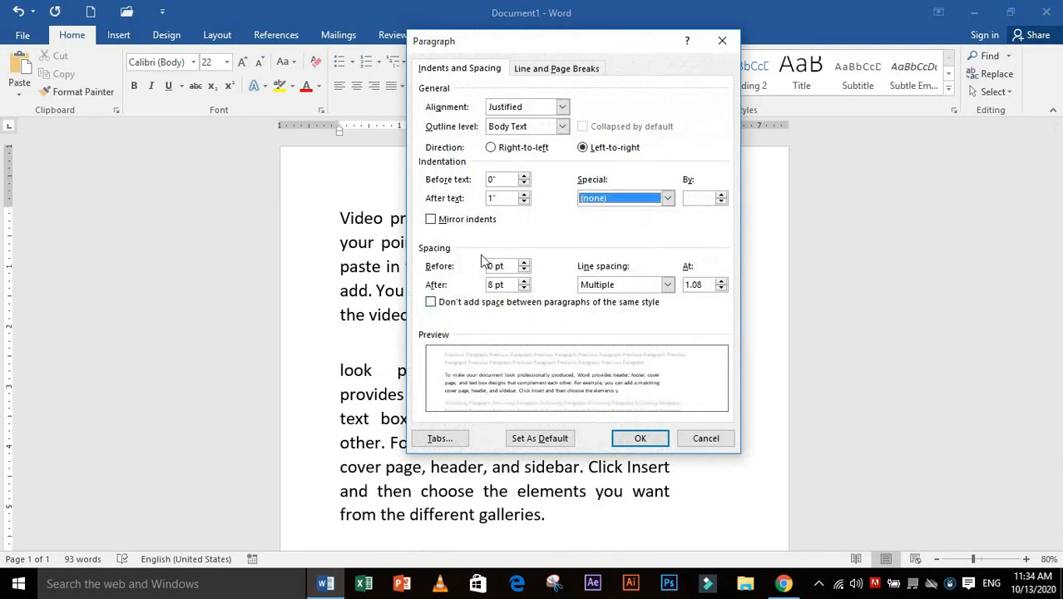
left_click(640, 439)
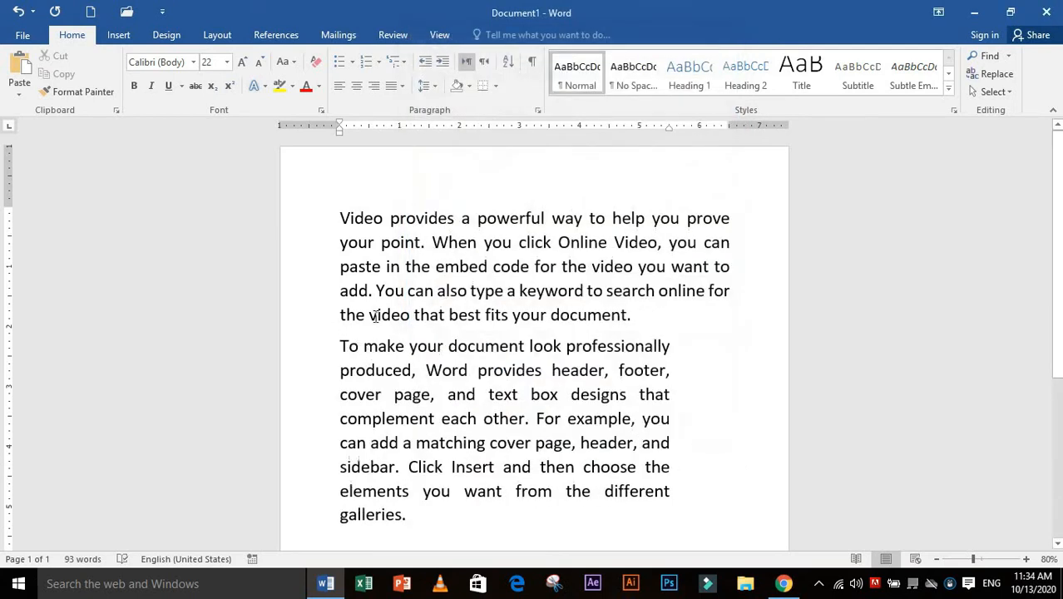
Set the spacing before the second paragraph to 32 pt
left_click(645, 329)
left_click(335, 347)
left_click(538, 110)
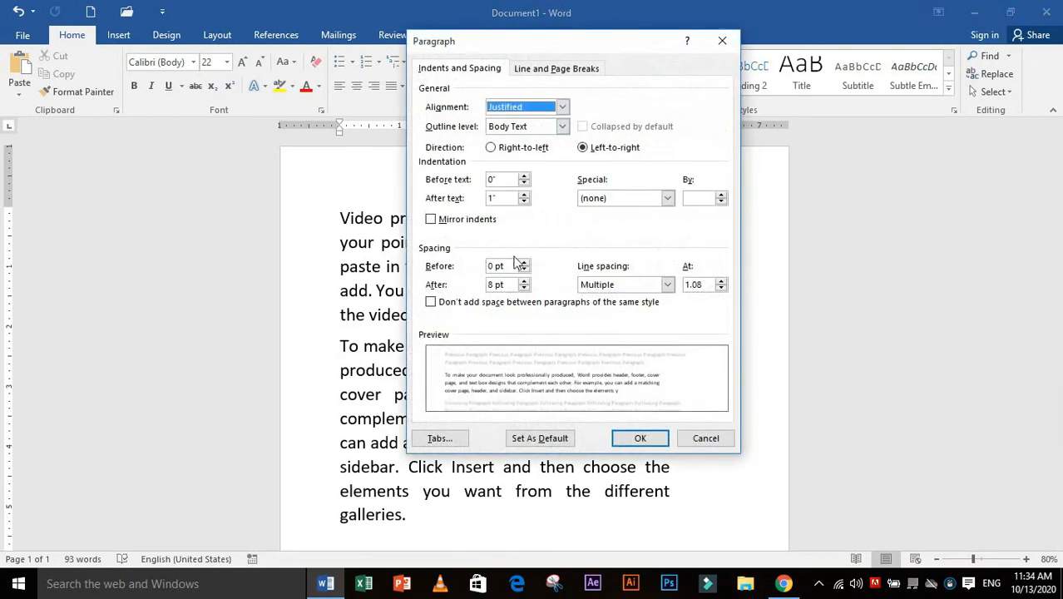
left_click(509, 265)
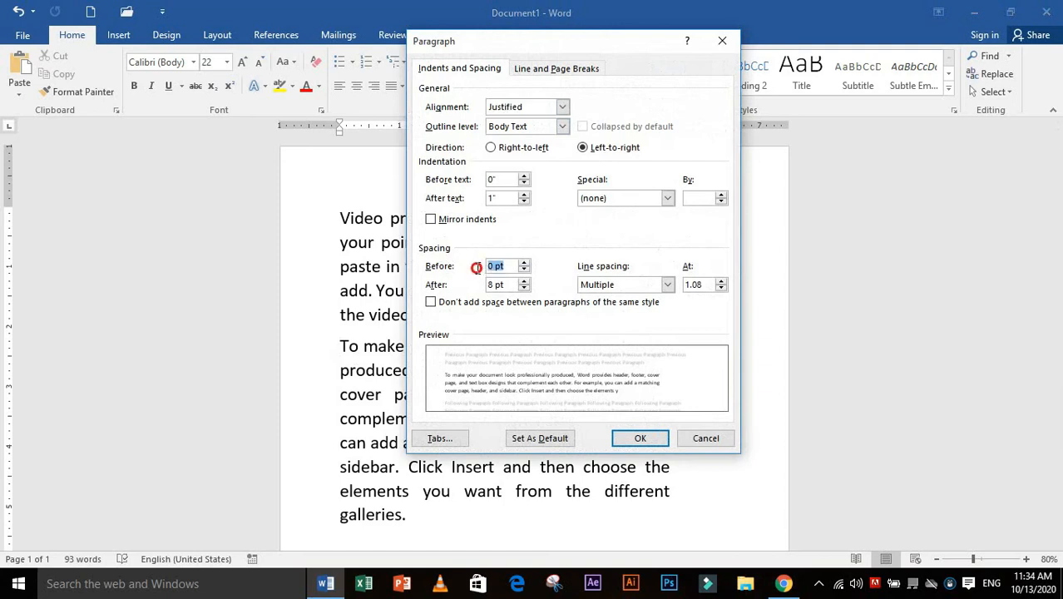
left_click(496, 266)
type("32")
left_click(623, 442)
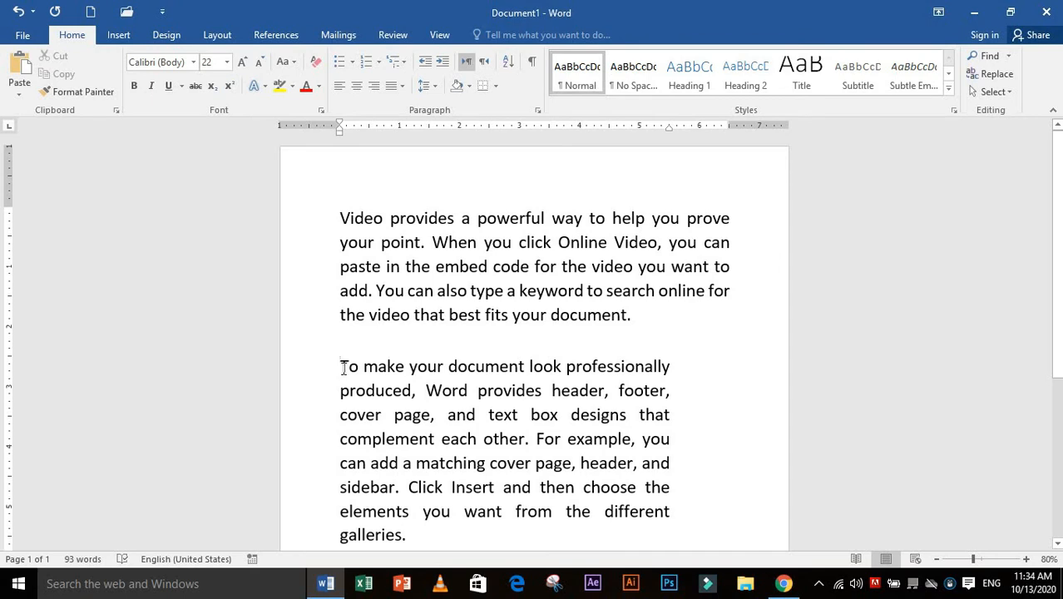
Reset the spacing before the second paragraph to 0 pt
left_click(537, 110)
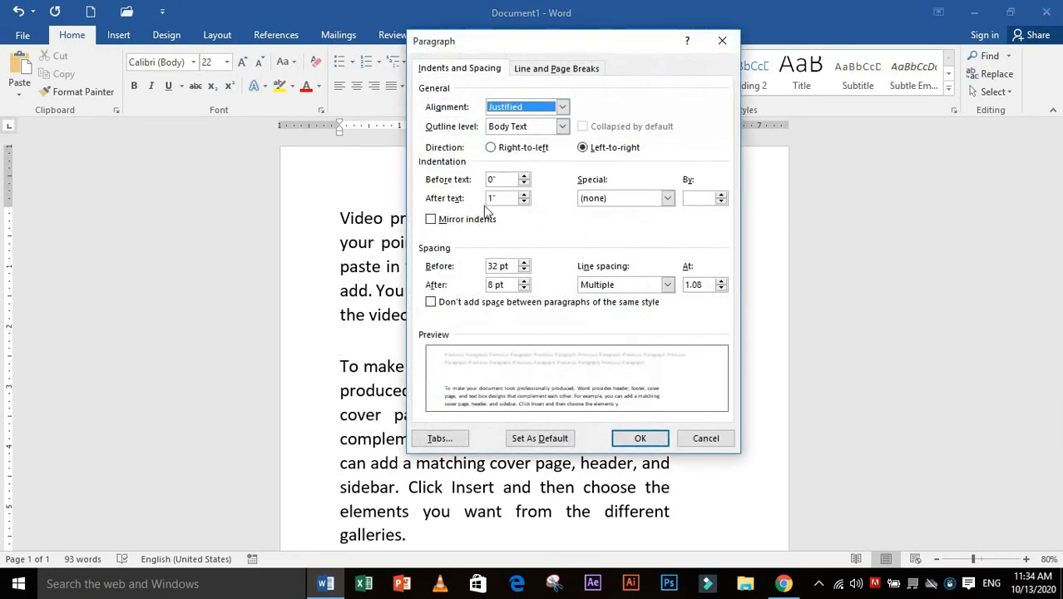
double_click(497, 266)
type("0")
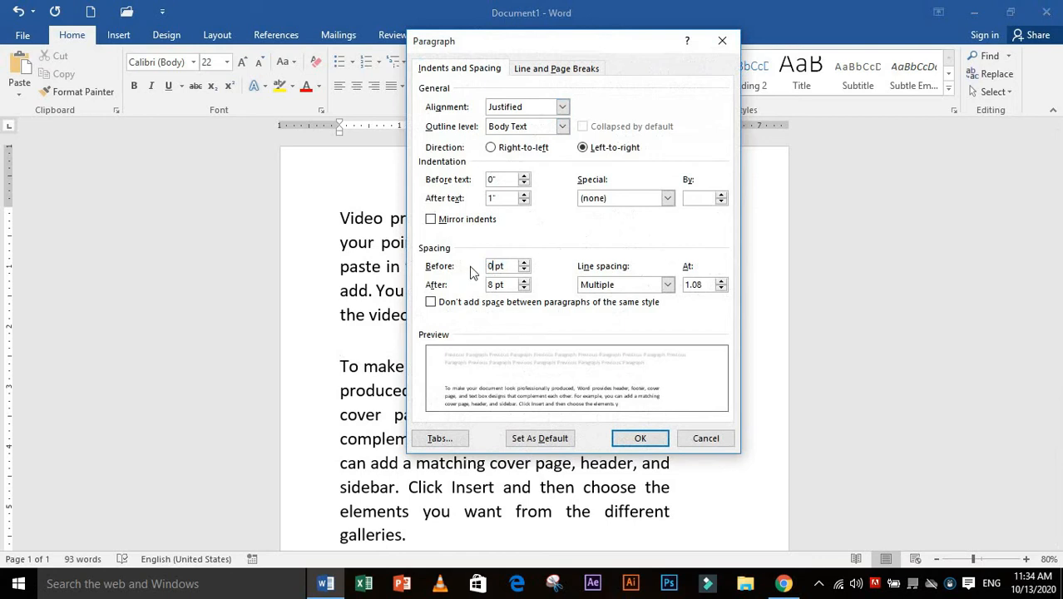
key("Return")
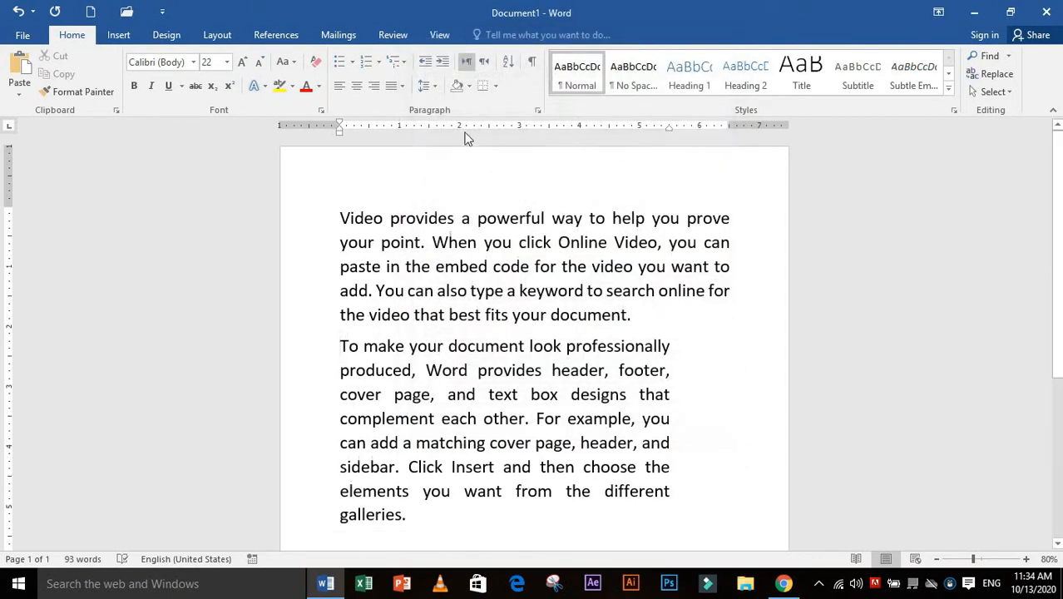
Try a spacing of 72 pt after the second paragraph, inspect the page, and undo the change
left_click(537, 110)
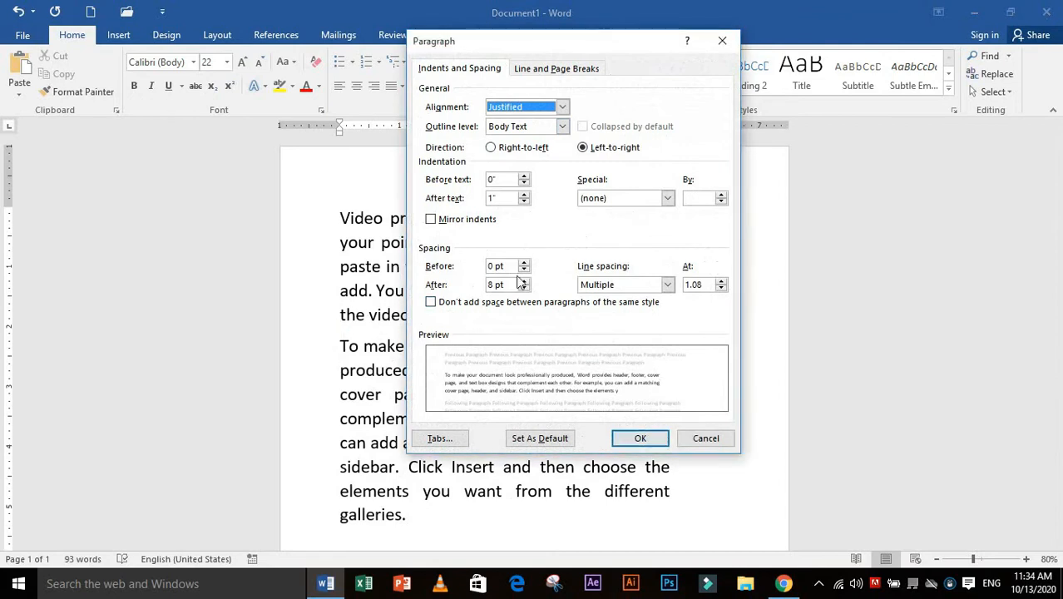
left_click(492, 285)
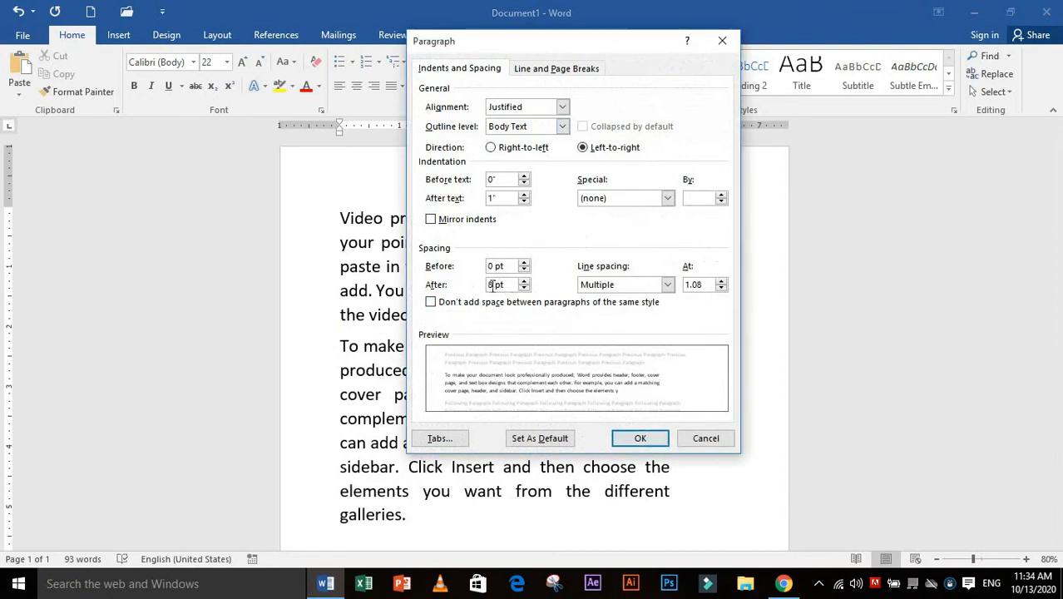
key("BackSpace")
left_click(634, 438)
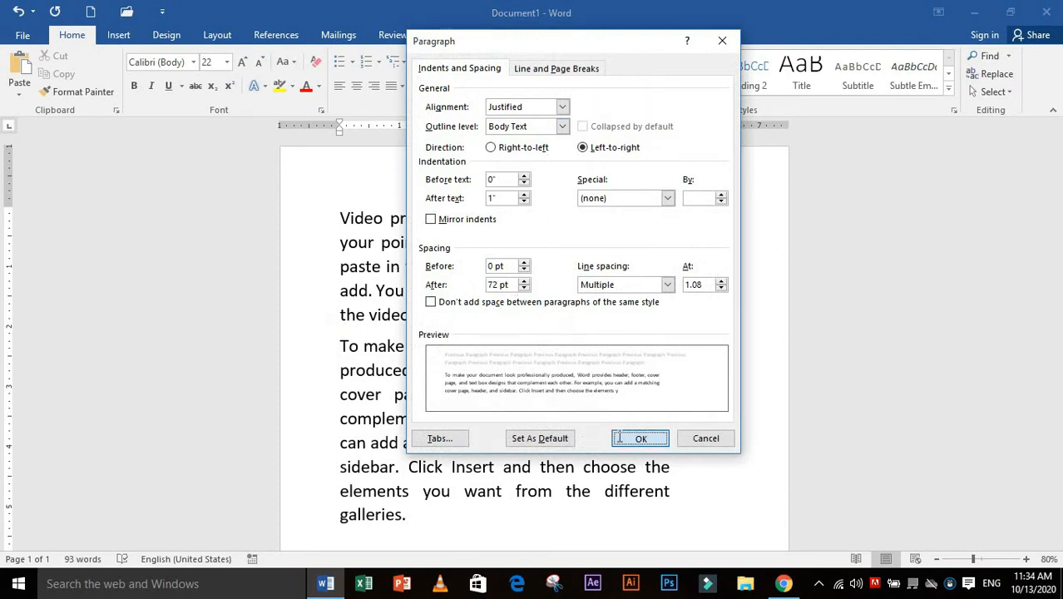
scroll(456, 470, "down", 2)
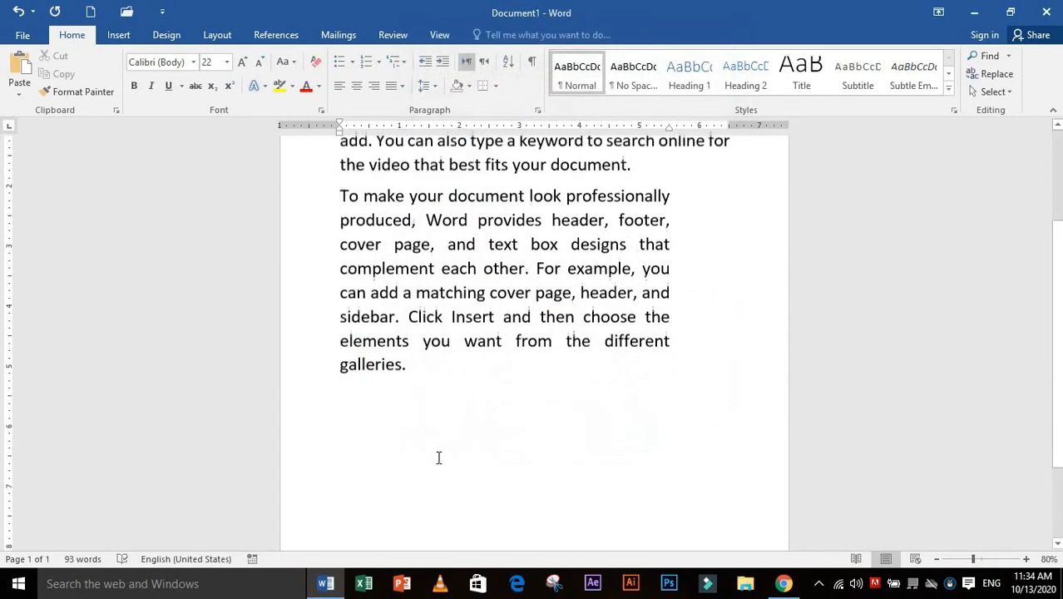
scroll(426, 491, "up", 2)
scroll(404, 478, "down", 2)
scroll(411, 466, "down", 2)
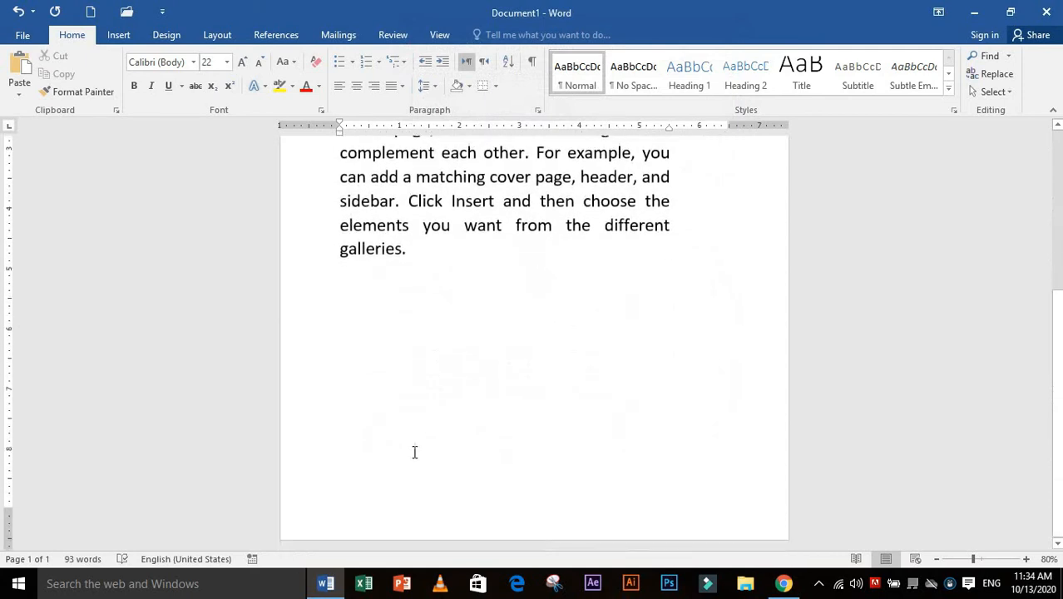
scroll(425, 447, "up", 2)
scroll(424, 388, "up", 2)
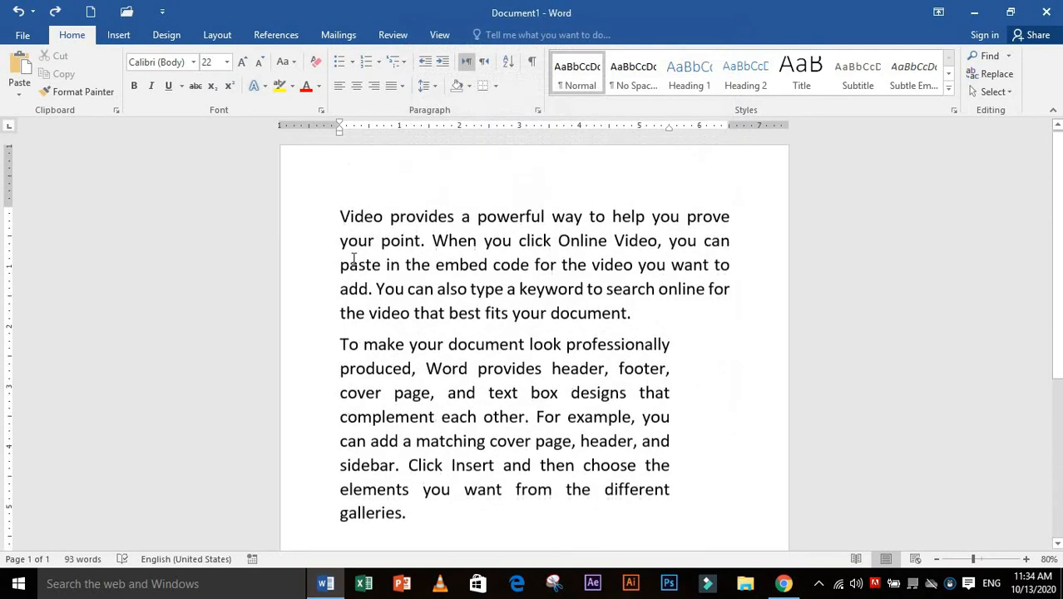
Set the spacing after the first paragraph to 72 pt
left_click(338, 217)
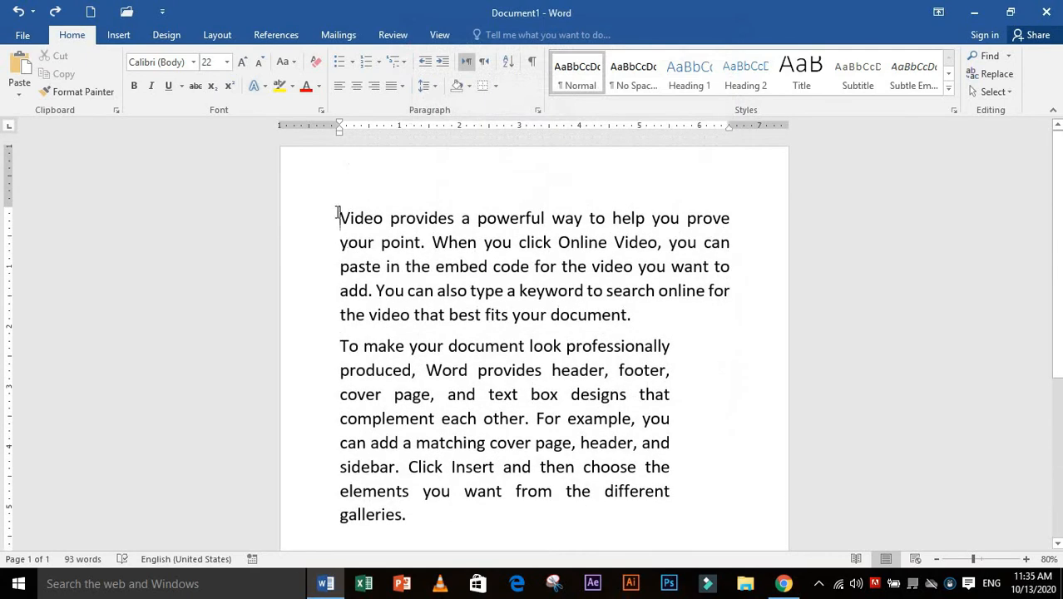
left_click(537, 110)
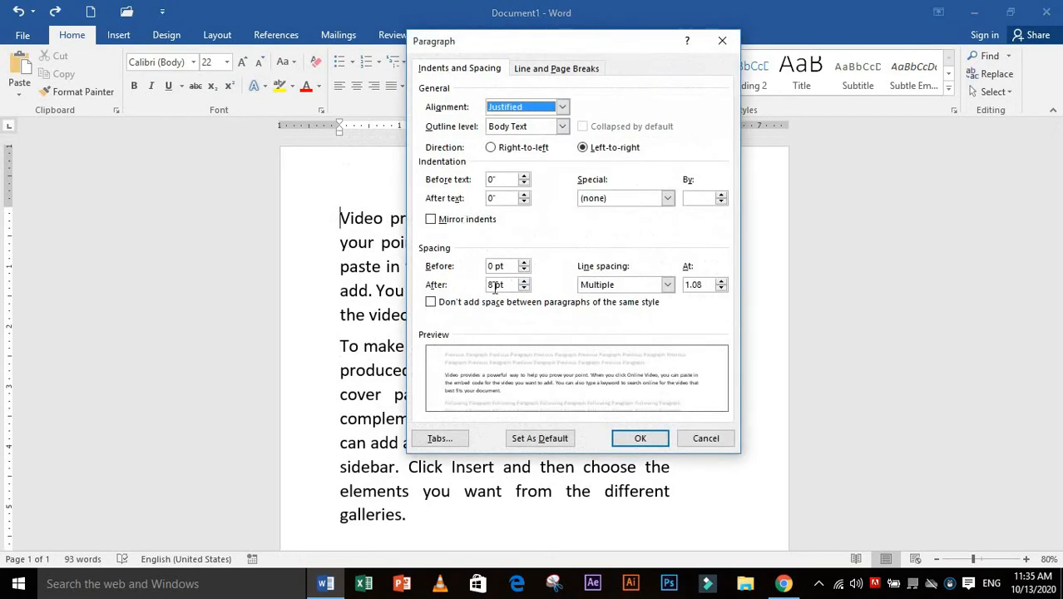
left_click_drag(494, 286, 489, 292)
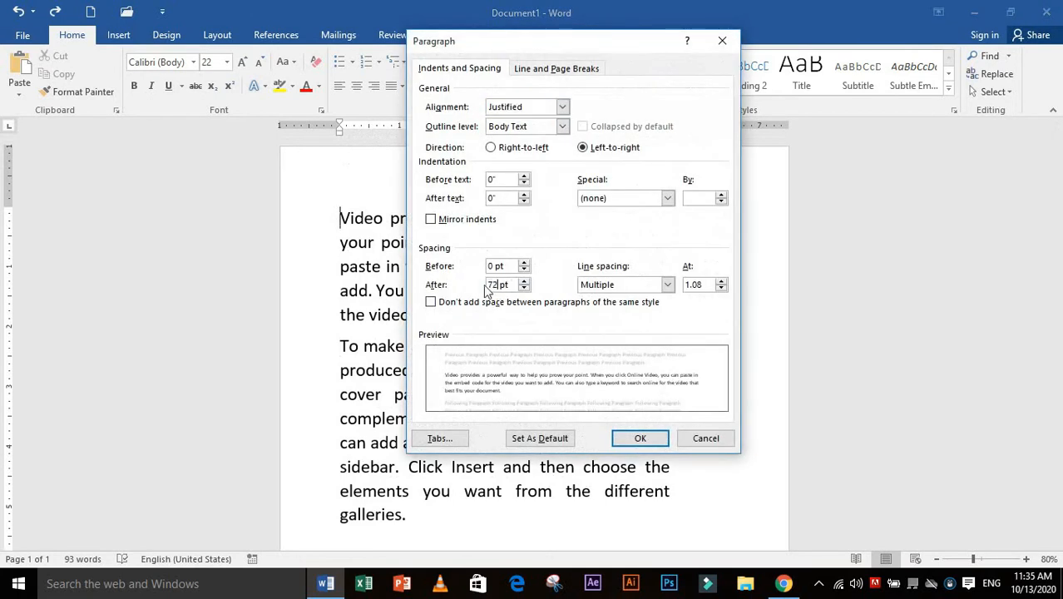
type("72")
left_click(640, 439)
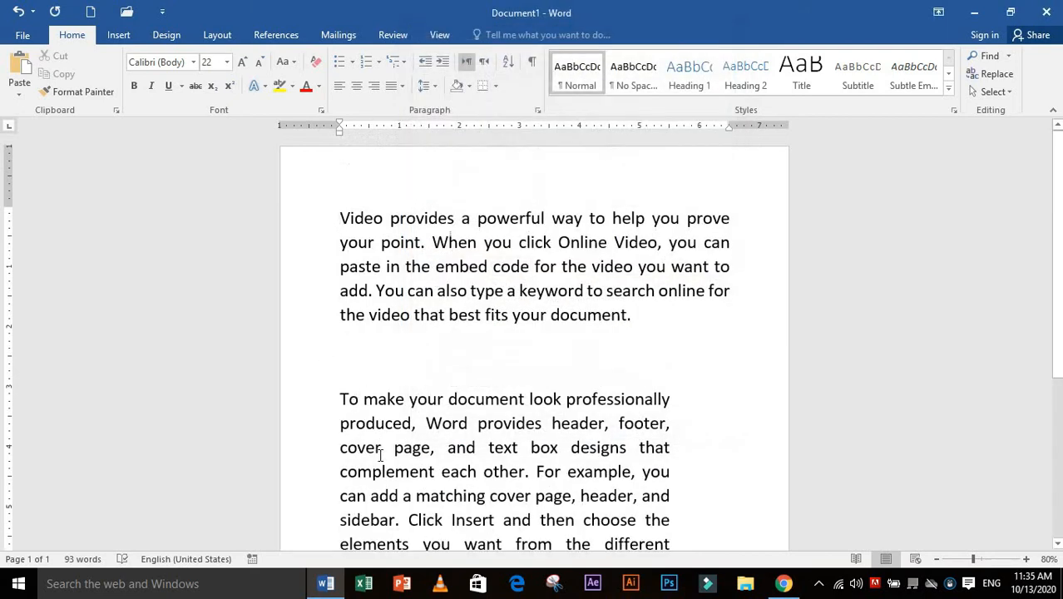
Set the spacing after the first paragraph back to 8 pt
left_click(537, 110)
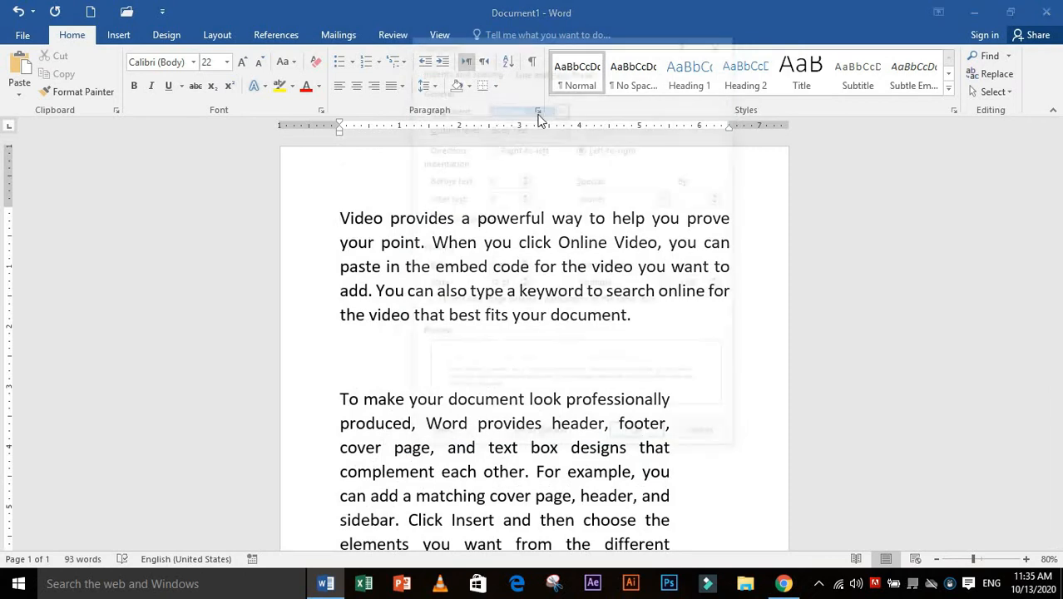
left_click(493, 285)
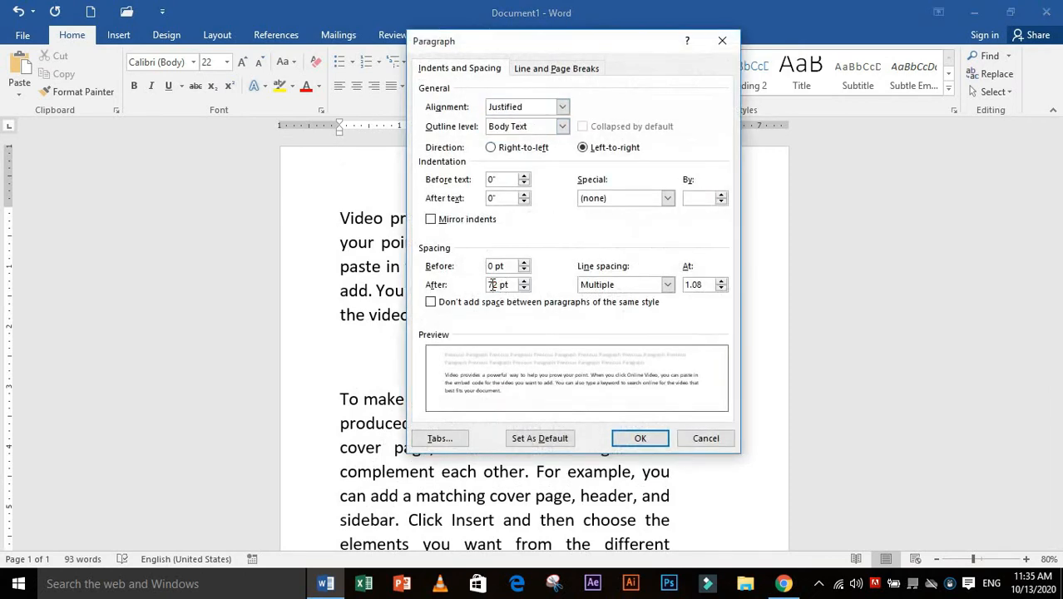
key("BackSpace")
key("BackSpace")
type("0")
left_click(639, 439)
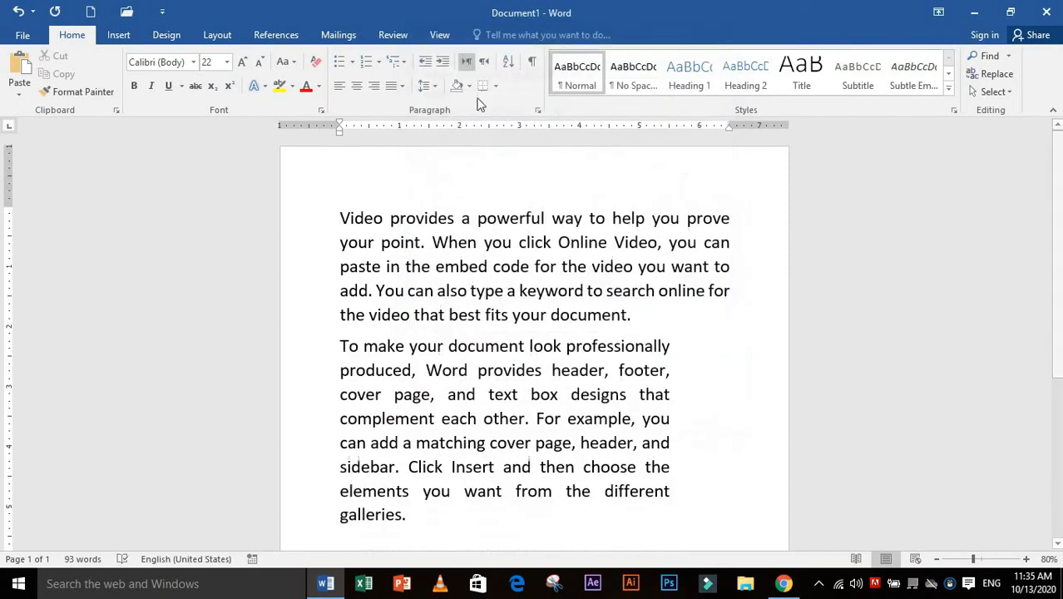
Apply Double line spacing to the first paragraph, then undo it
left_click(538, 110)
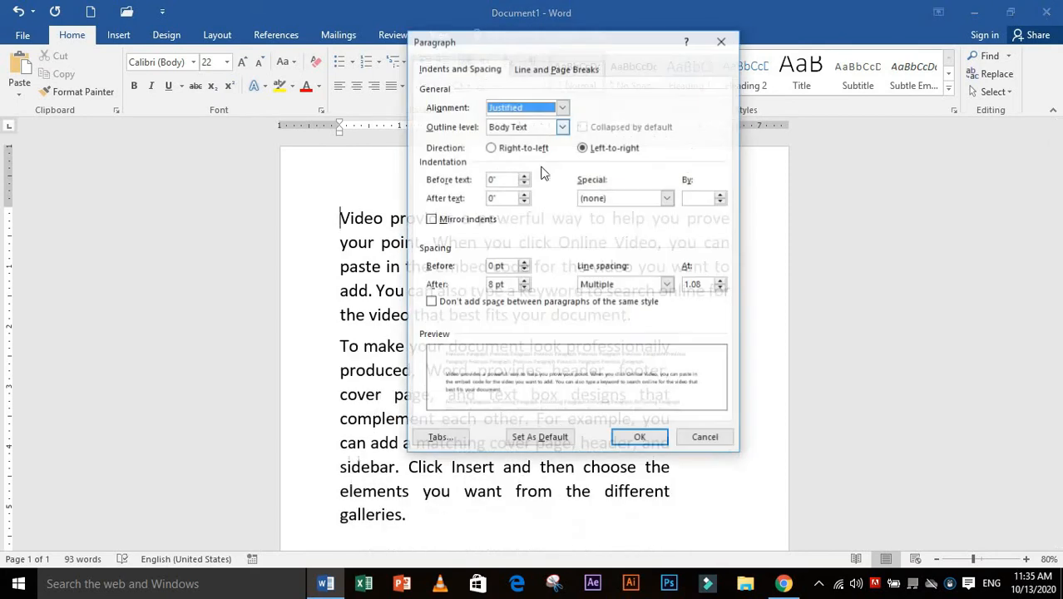
left_click(668, 284)
left_click(620, 319)
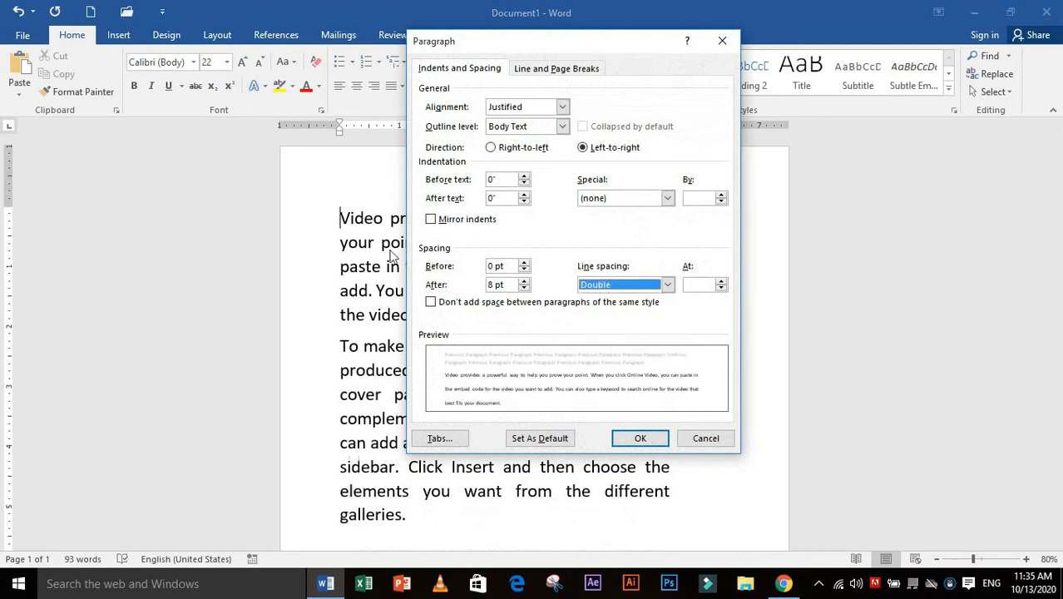
left_click(648, 440)
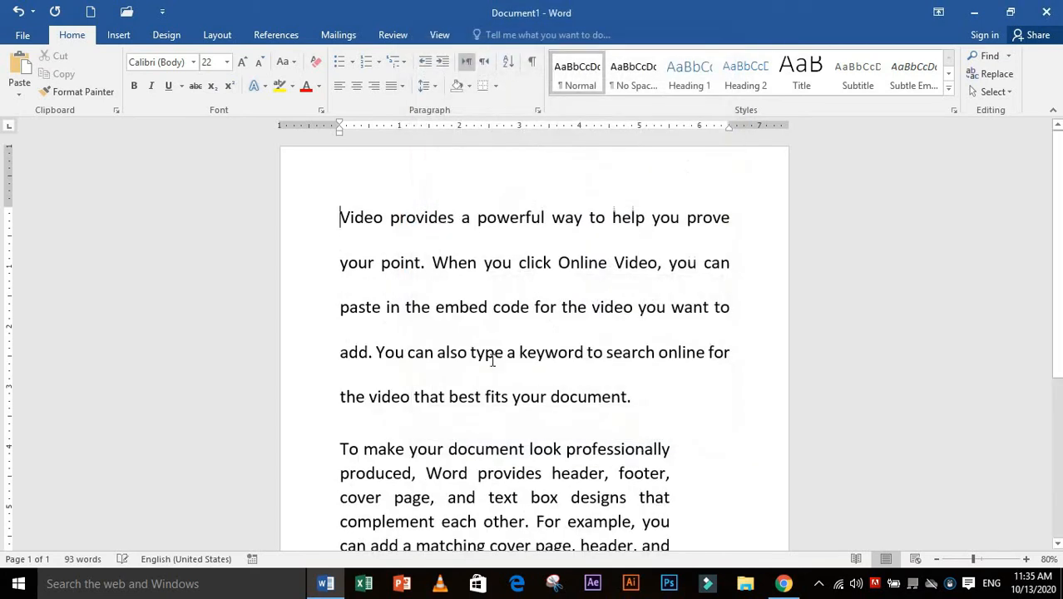
key("ctrl+z")
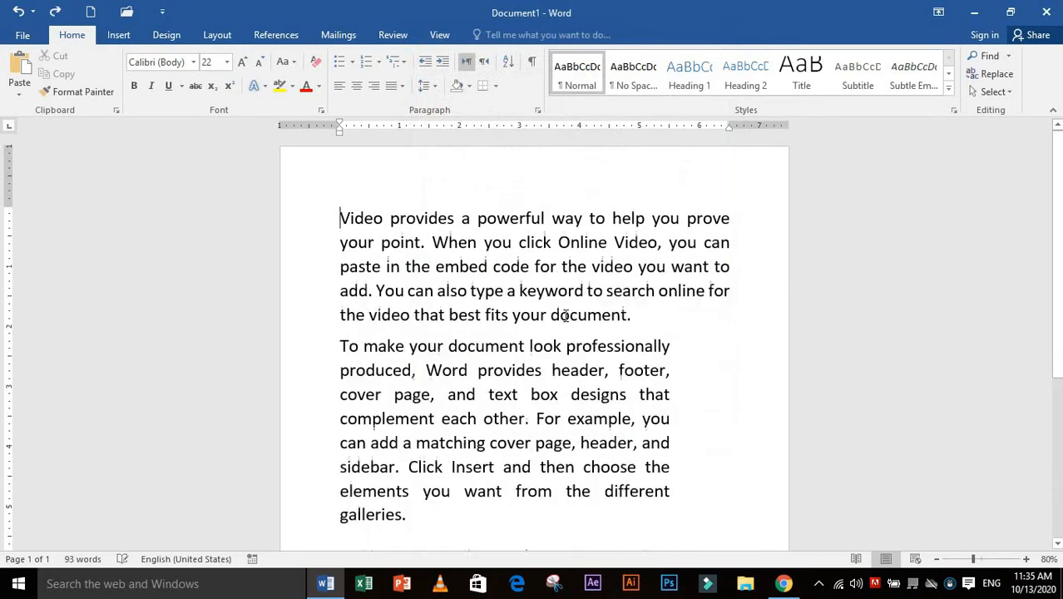
Apply Multiple line spacing at 4 to the first paragraph, check the page, and undo it
left_click(538, 113)
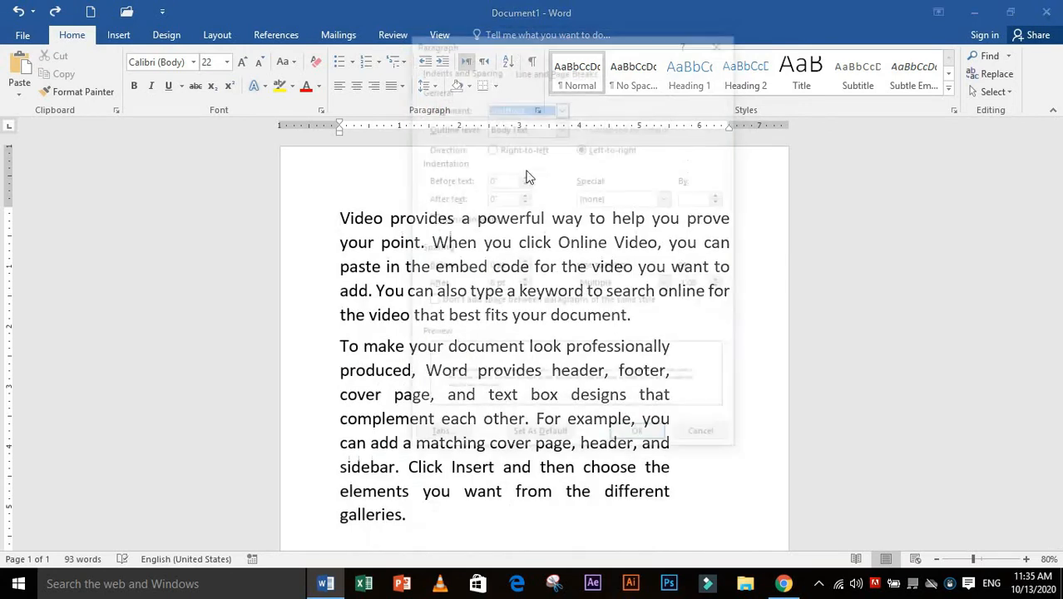
left_click(670, 286)
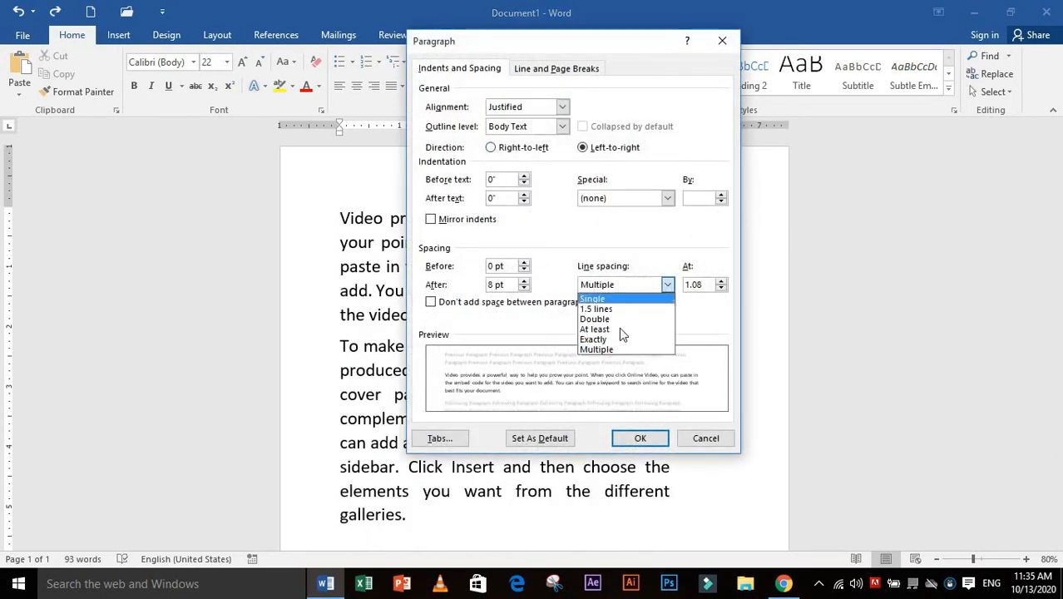
left_click(613, 353)
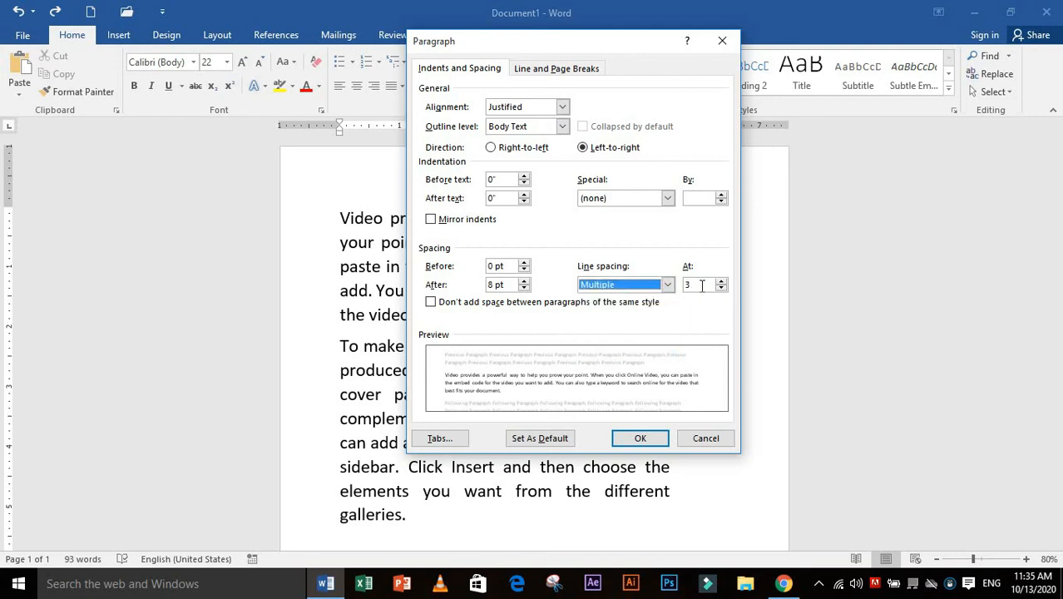
left_click(699, 285)
type("4")
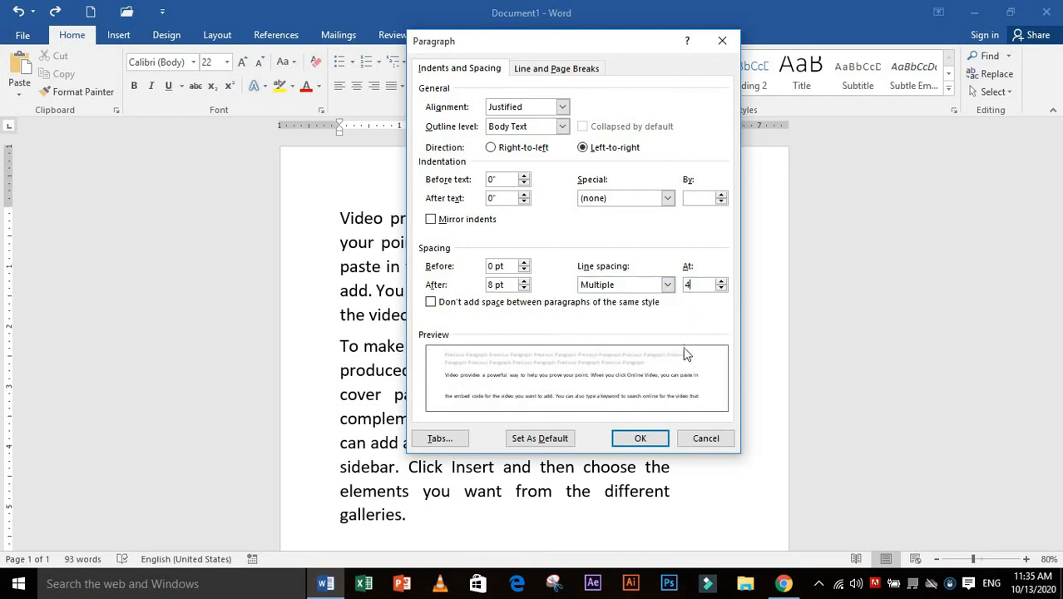
left_click(641, 438)
scroll(618, 416, "down", 6)
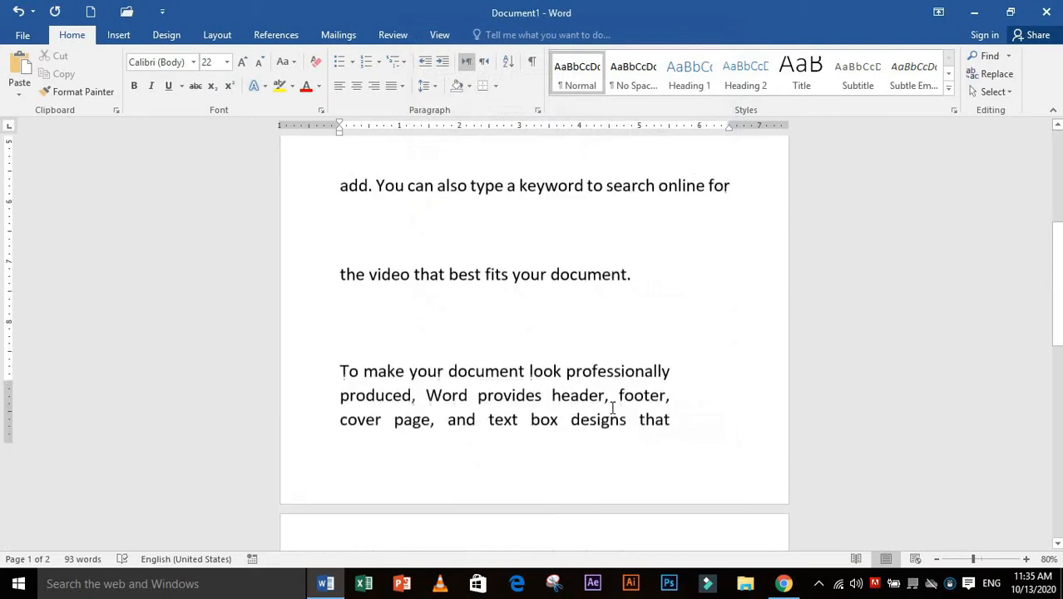
scroll(574, 350, "up", 3)
key("ctrl+z")
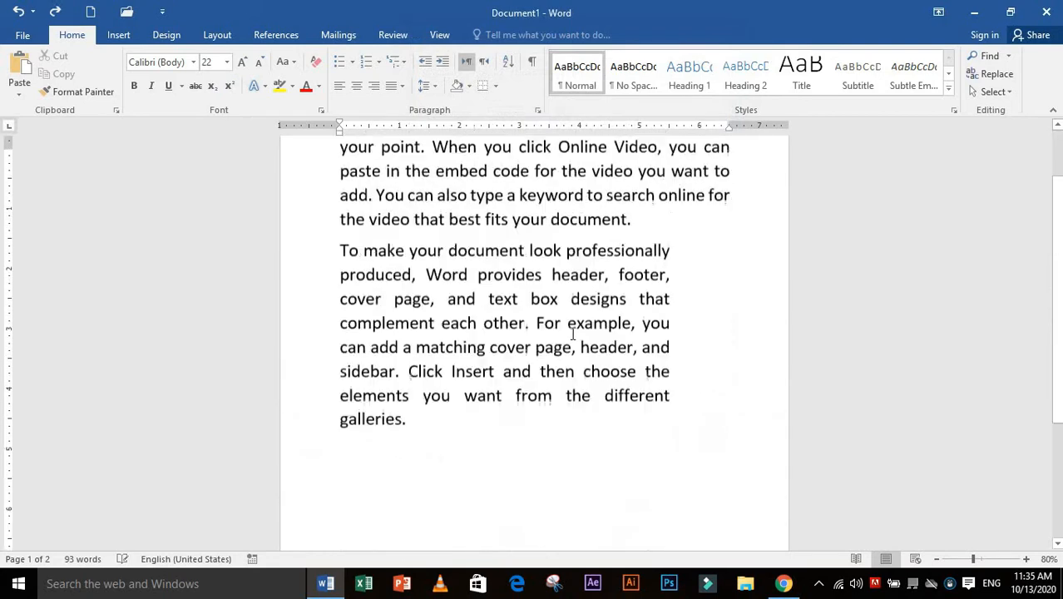
scroll(572, 335, "up", 2)
left_click(537, 111)
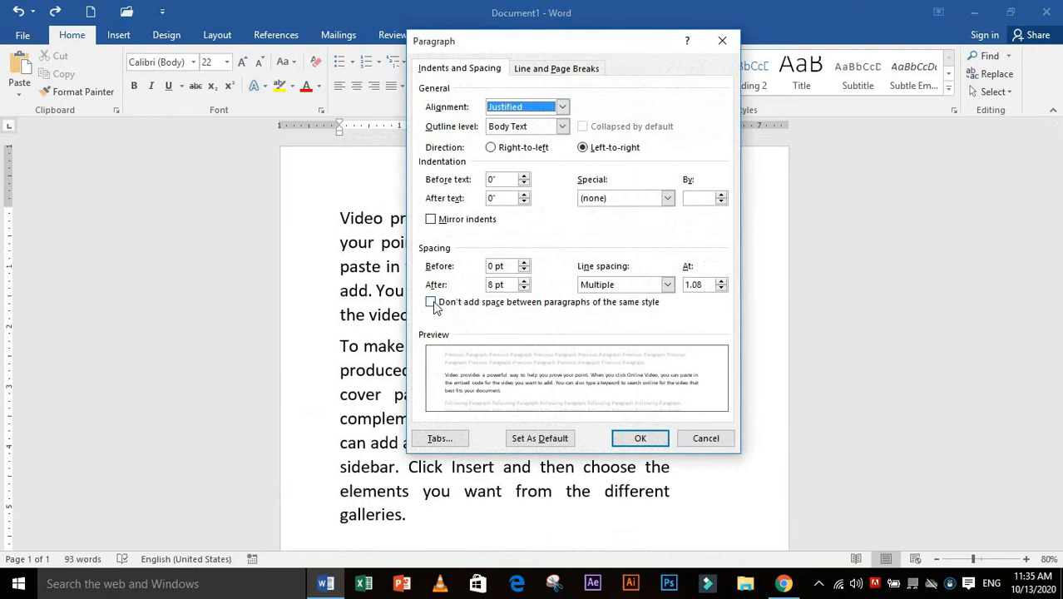
left_click(684, 439)
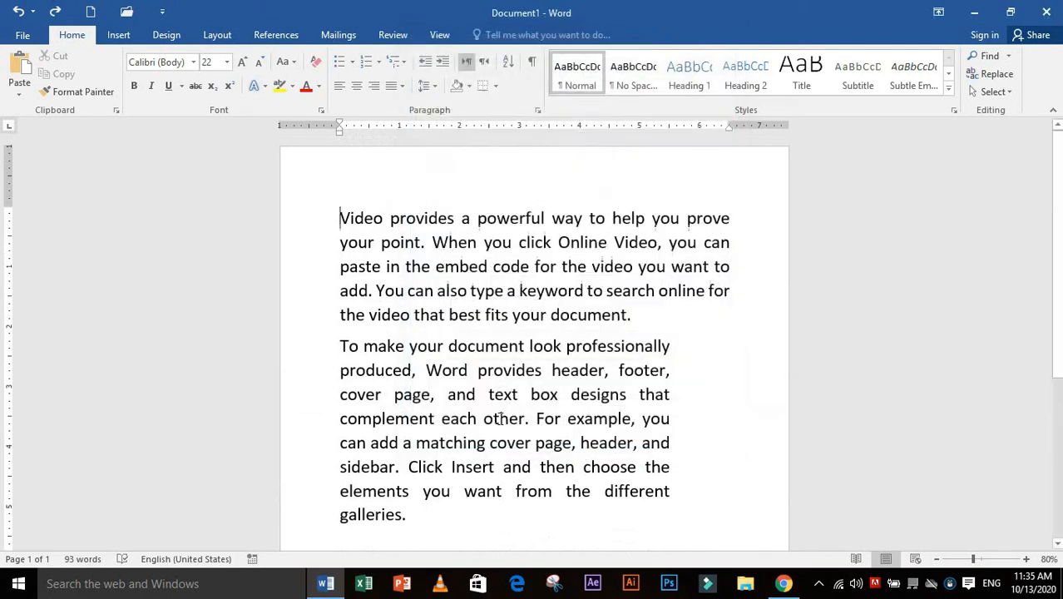
Generate one sample paragraph below the second paragraph with =rand(1)
scroll(499, 418, "down", 5)
scroll(499, 419, "up", 4)
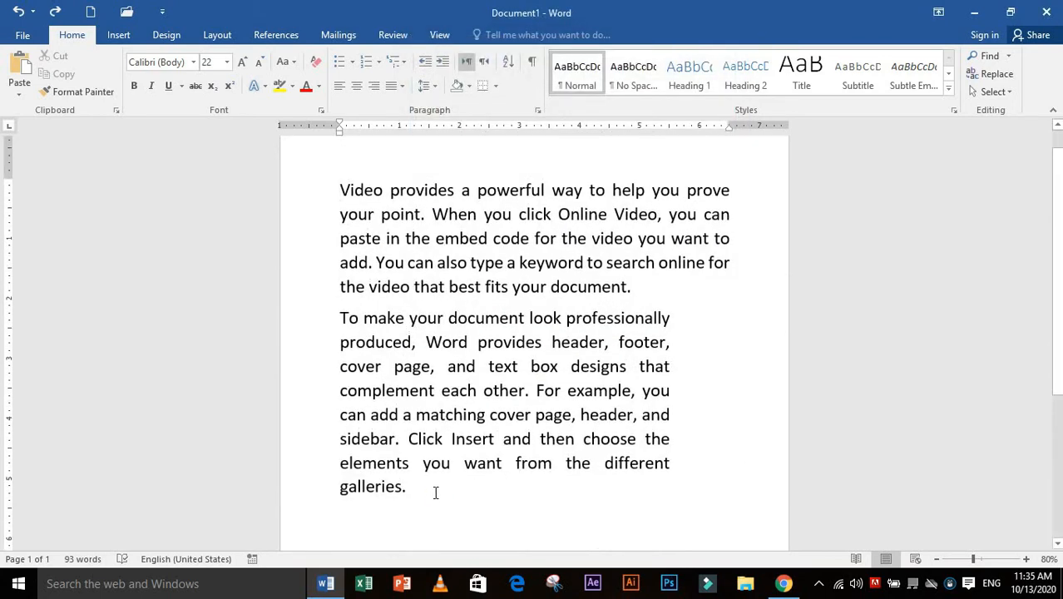
key("Return")
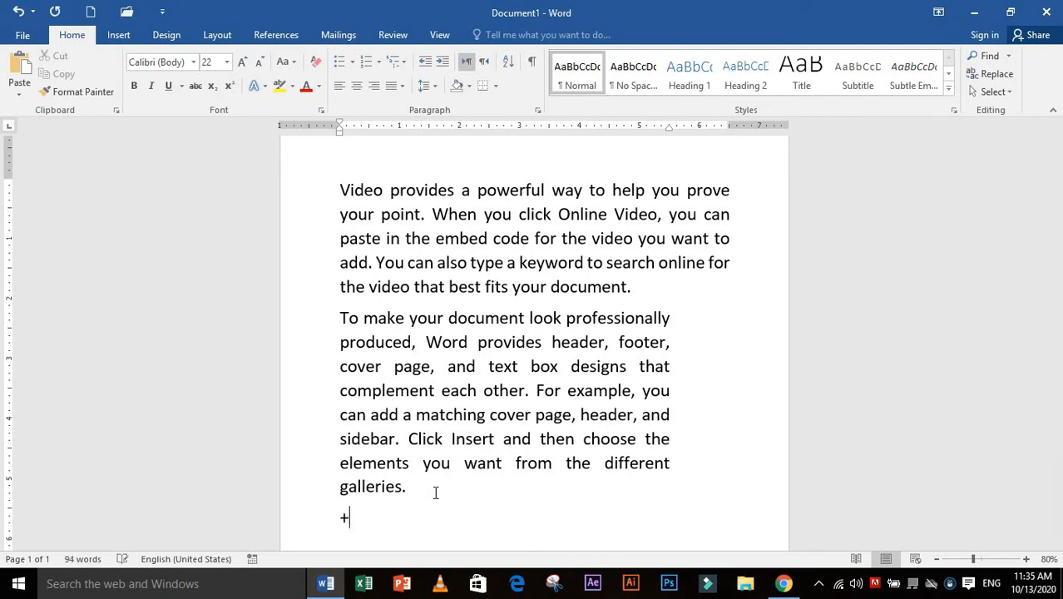
type("=radn")
type("nd")
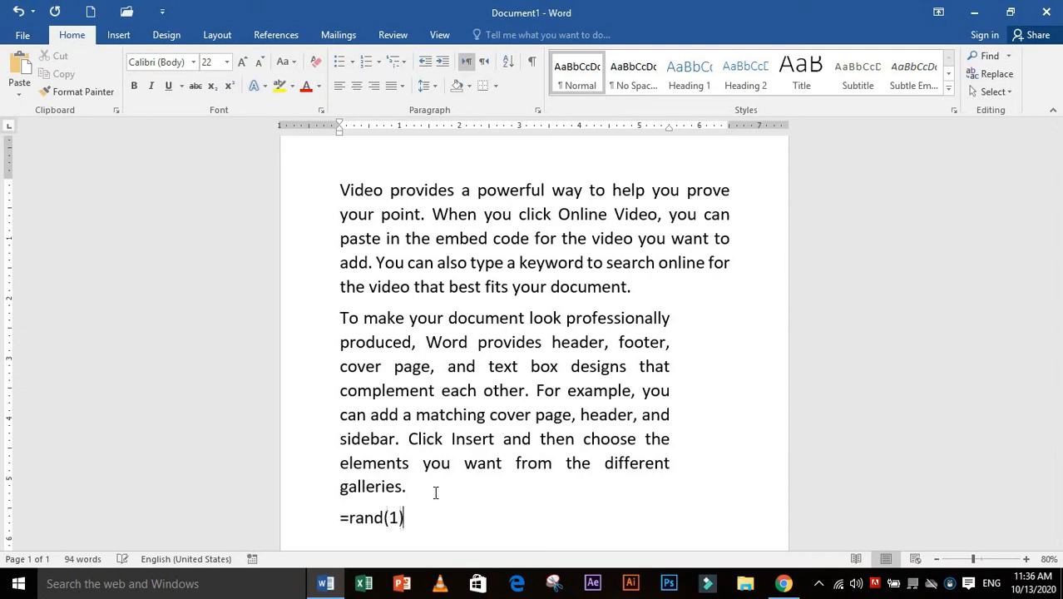
type("(1)")
key("Return")
type("a")
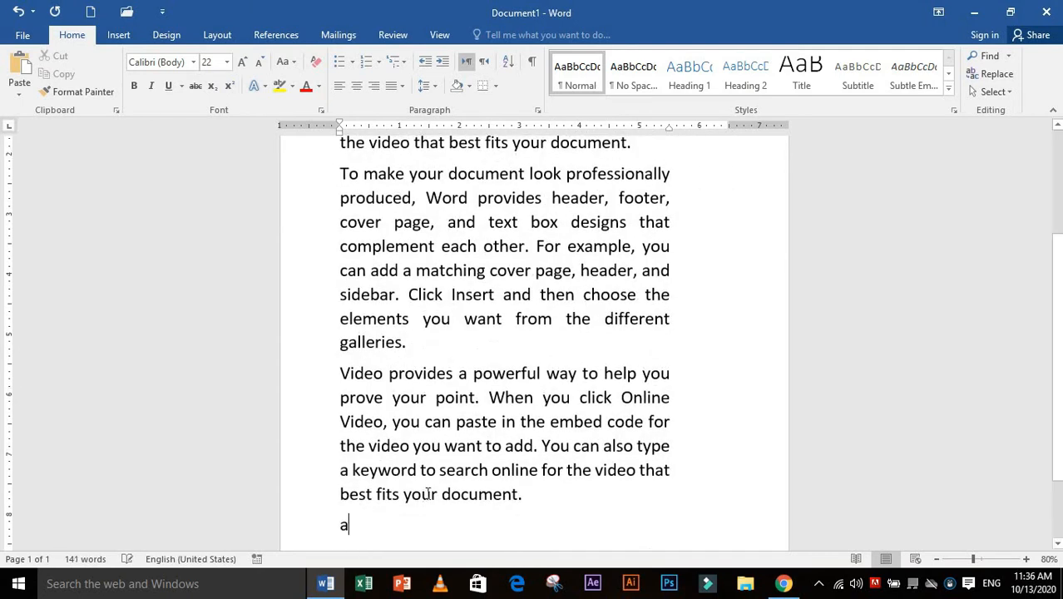
key("BackSpace")
Reduce the font size of the whole document's text to 14
key("ctrl+a")
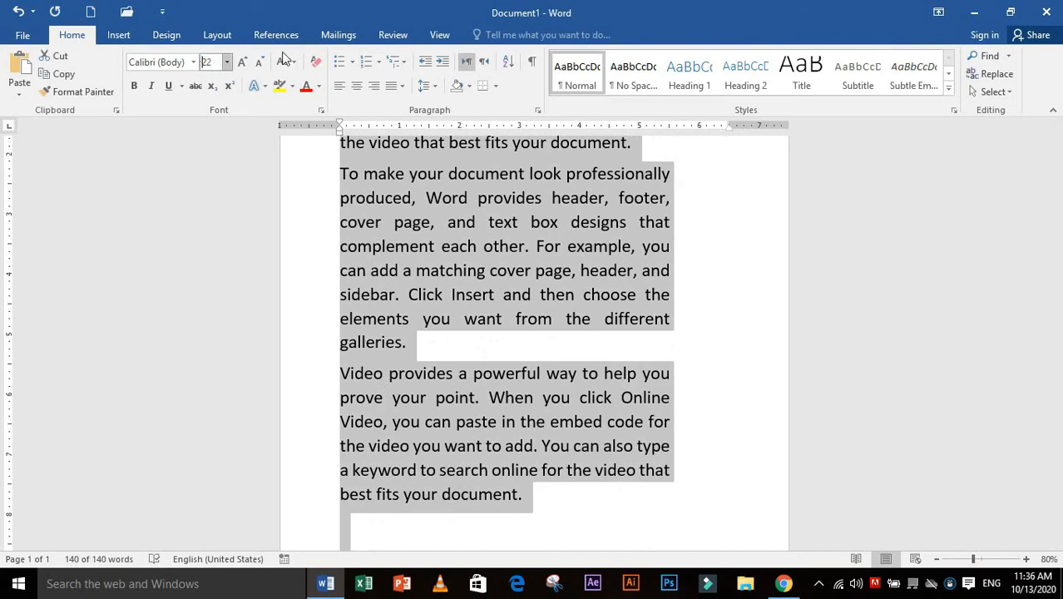
left_click(259, 62)
left_click(259, 63)
left_click(259, 62)
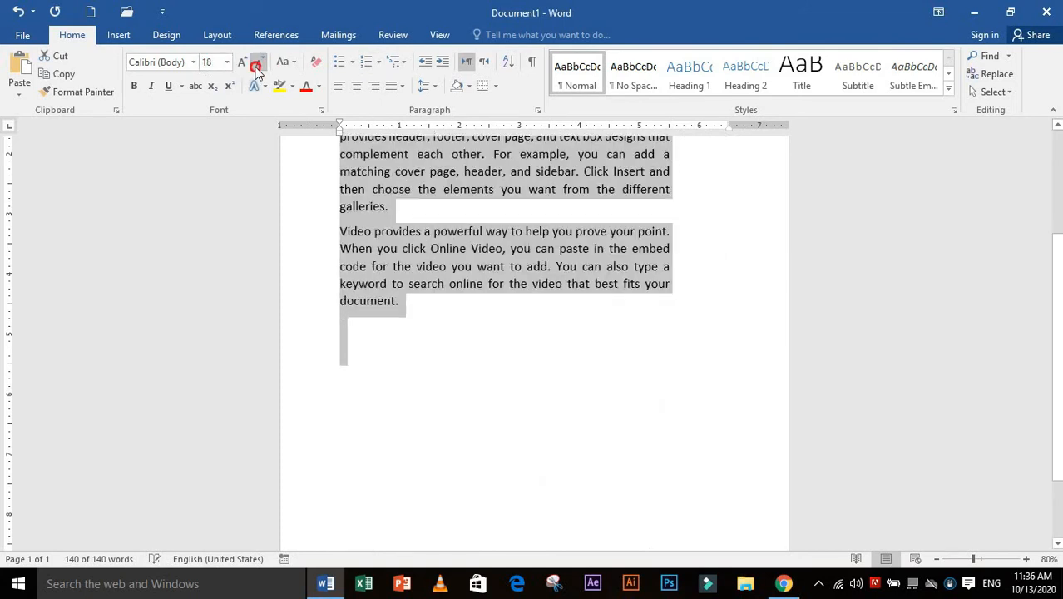
left_click(259, 62)
left_click(456, 380)
scroll(466, 391, "up", 3)
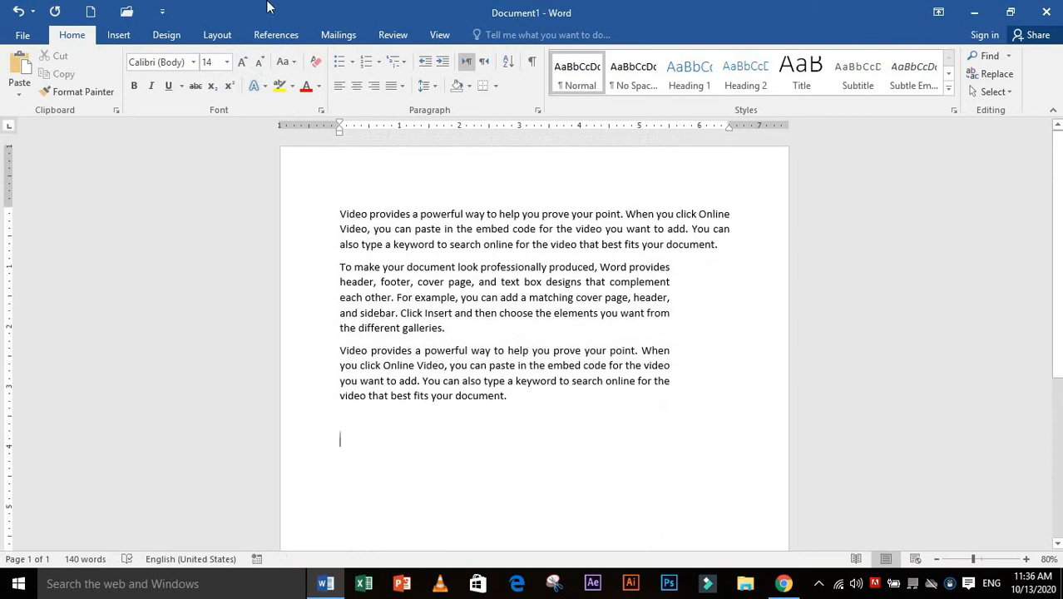
Select the three sample paragraphs and bring their font size to 16
left_click_drag(508, 430, 299, 206)
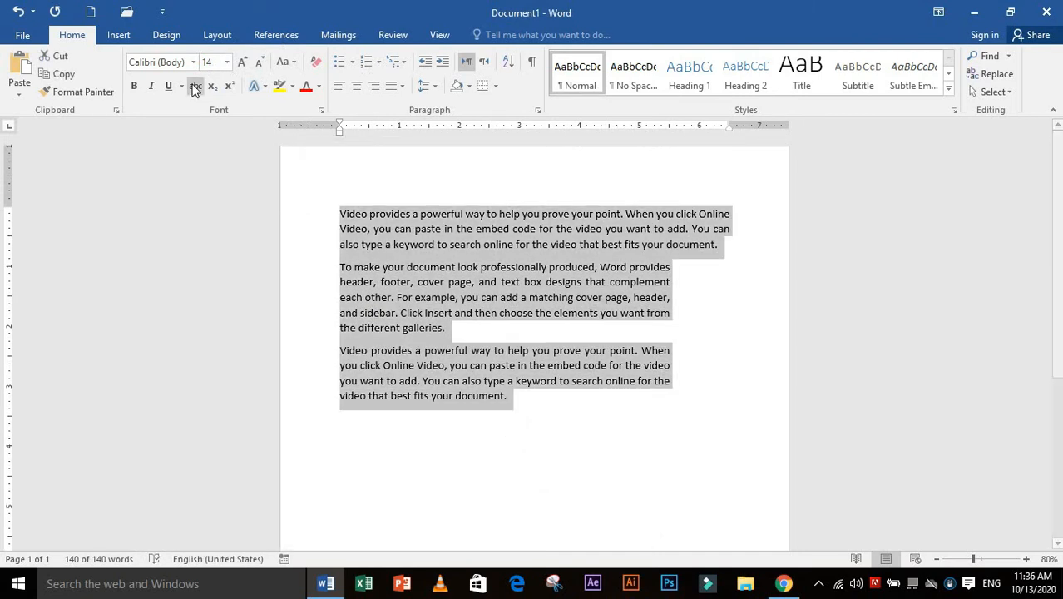
left_click(240, 62)
left_click(240, 63)
scroll(558, 487, "down", 2)
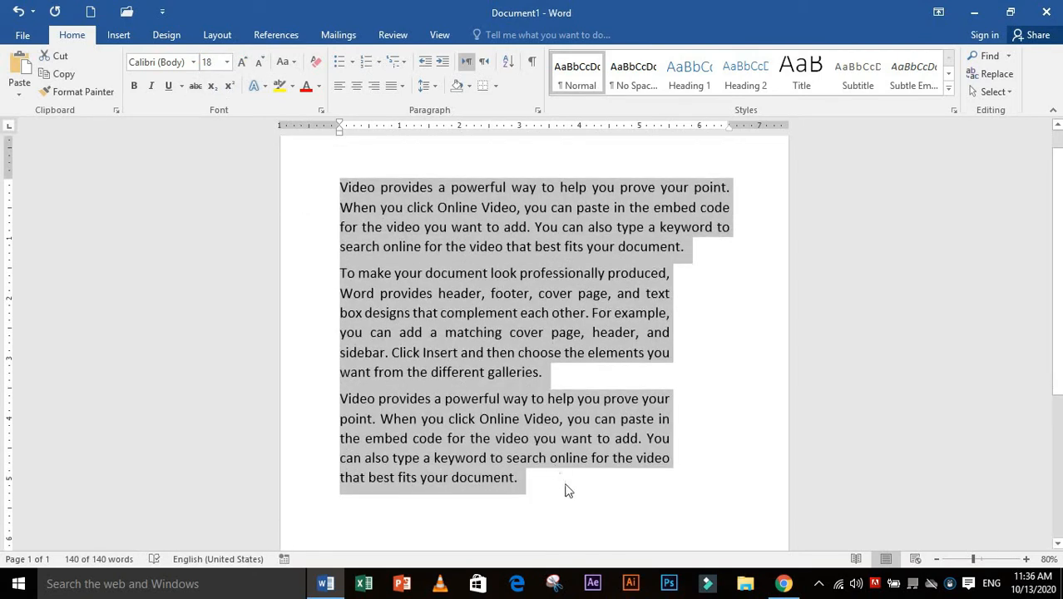
scroll(549, 466, "up", 2)
left_click(259, 62)
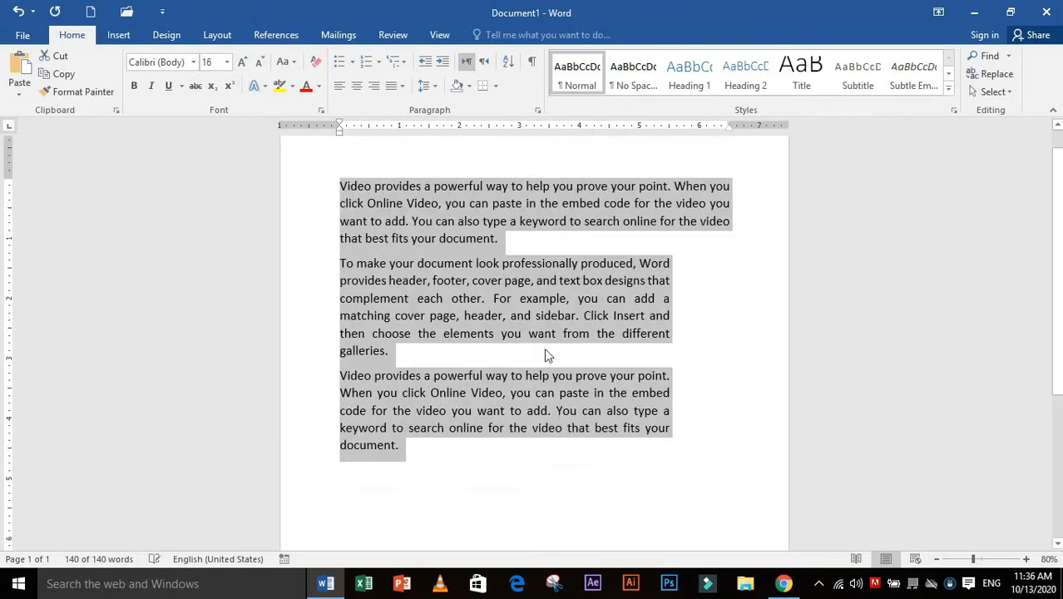
Copy the third paragraph and paste the duplicate below it as a fourth paragraph
left_click(564, 429)
double_click(325, 375)
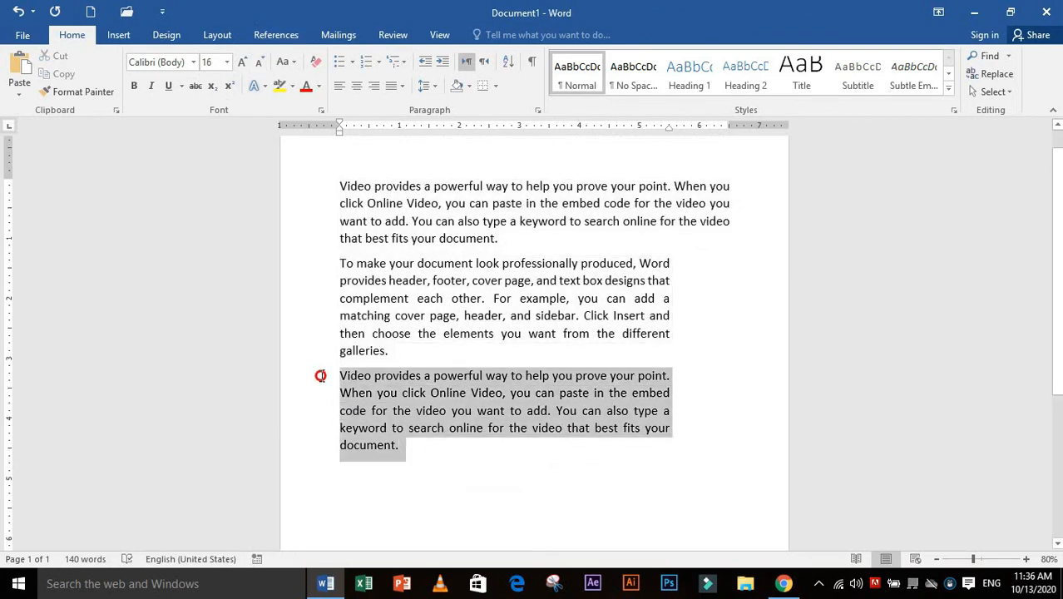
right_click(372, 413)
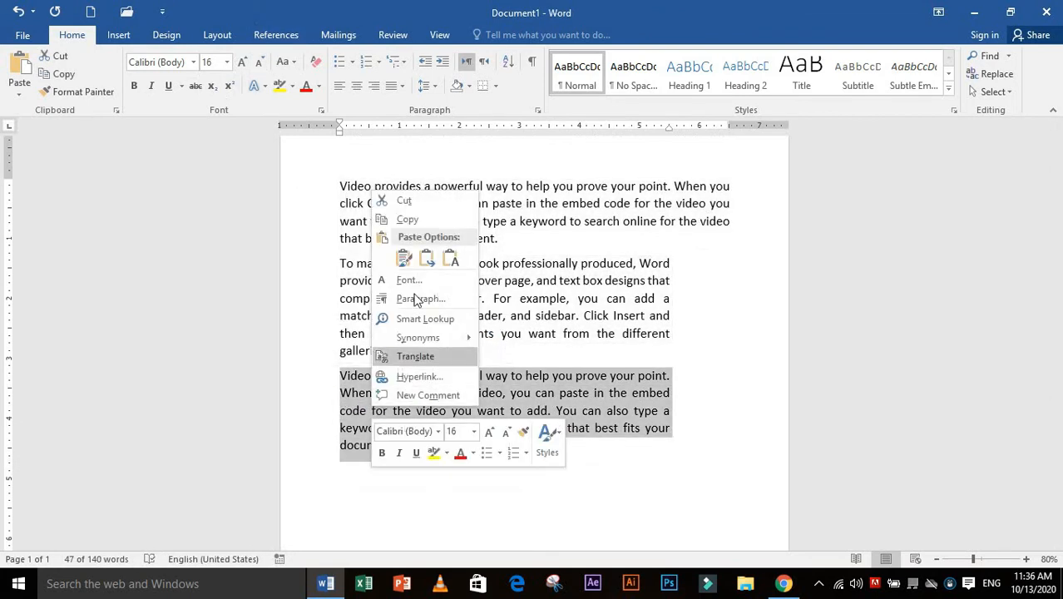
left_click(407, 219)
left_click(447, 471)
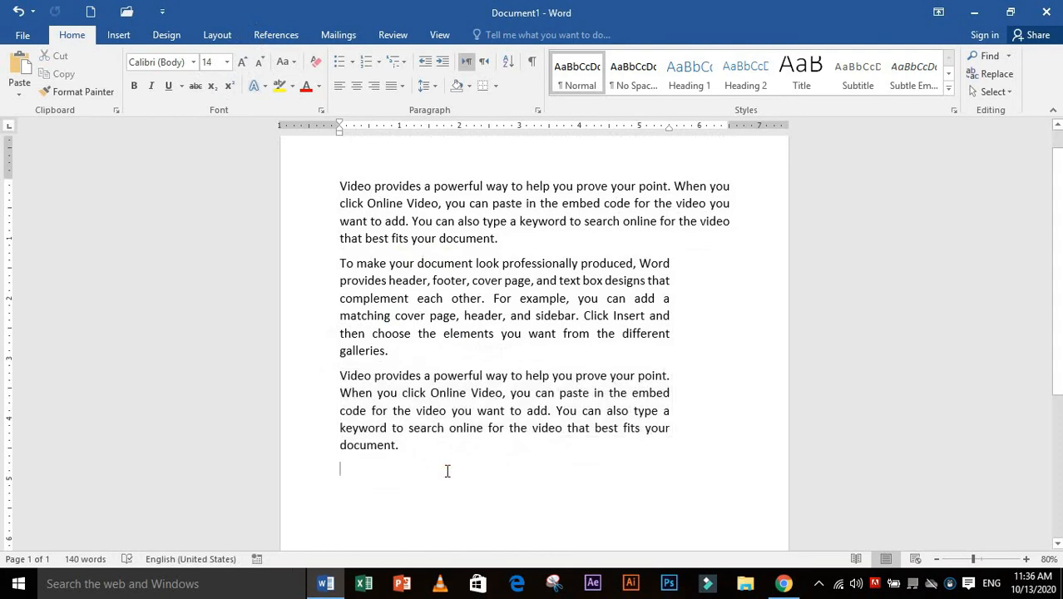
key("ctrl+v")
scroll(499, 470, "up", 1)
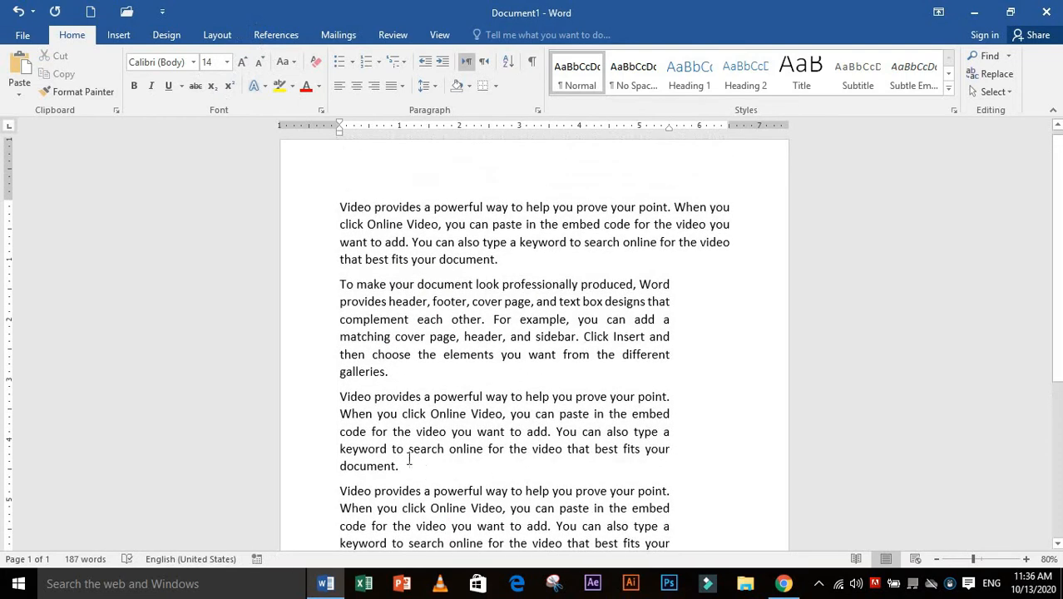
Apply the Heading 1 style to the second and third paragraphs
left_click_drag(401, 466, 339, 284)
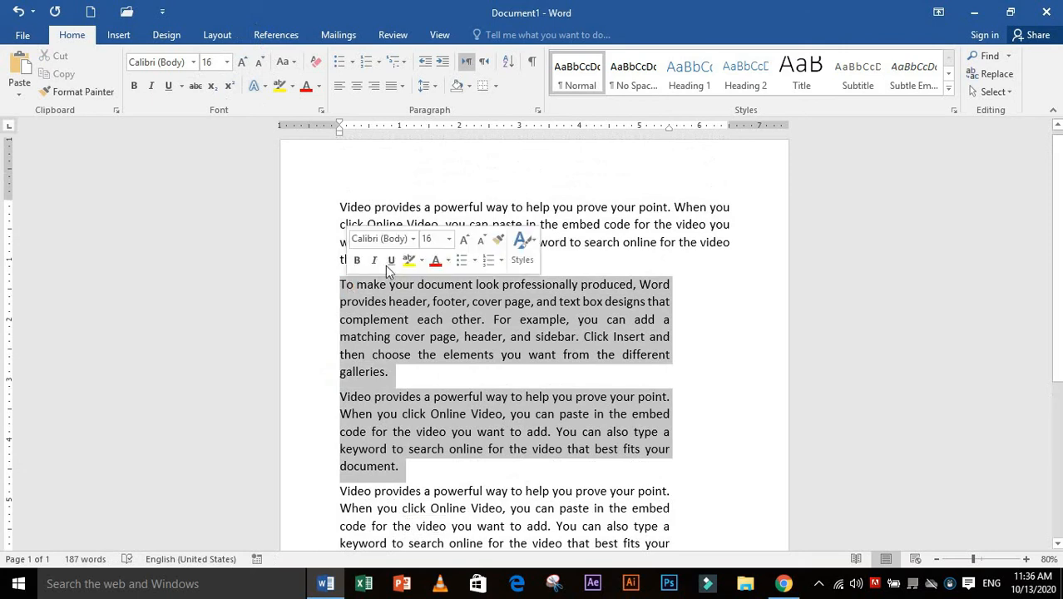
left_click(686, 84)
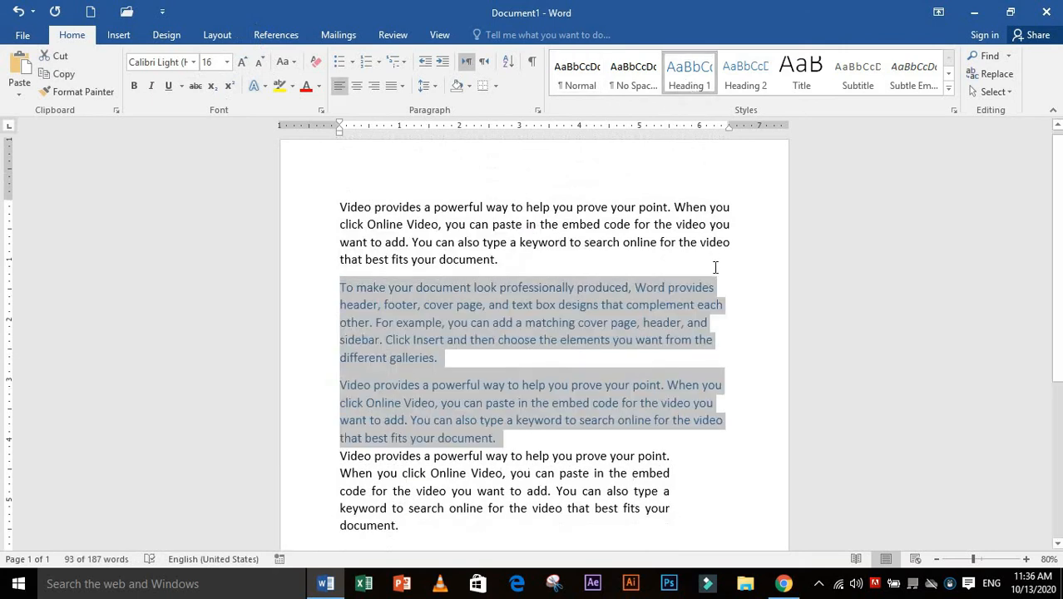
scroll(735, 318, "down", 1)
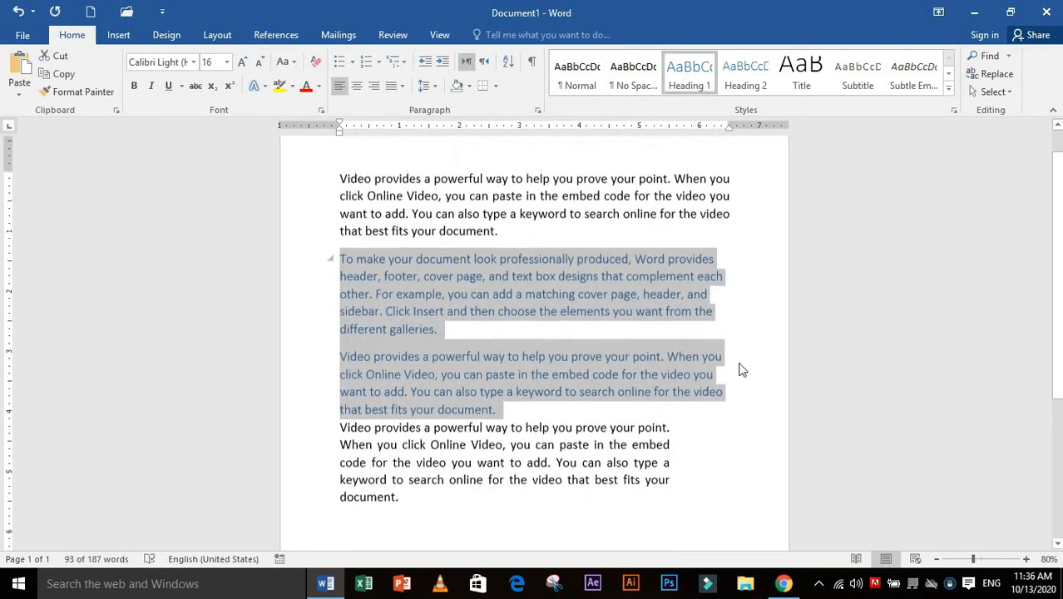
left_click(727, 430)
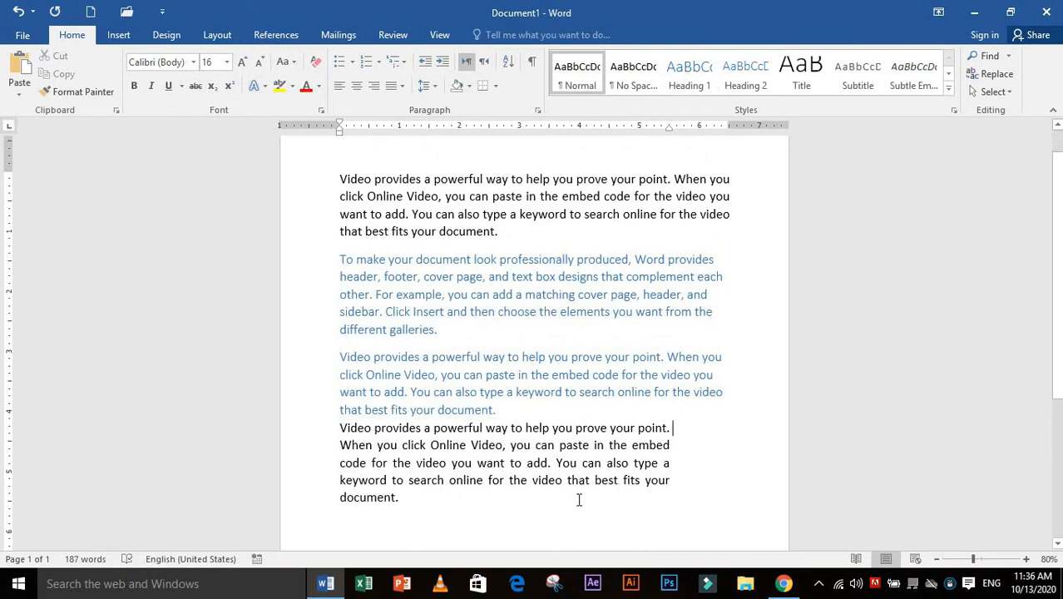
Turn on "Don't add space between paragraphs of the same style" for all four paragraphs
left_click_drag(425, 507, 344, 175)
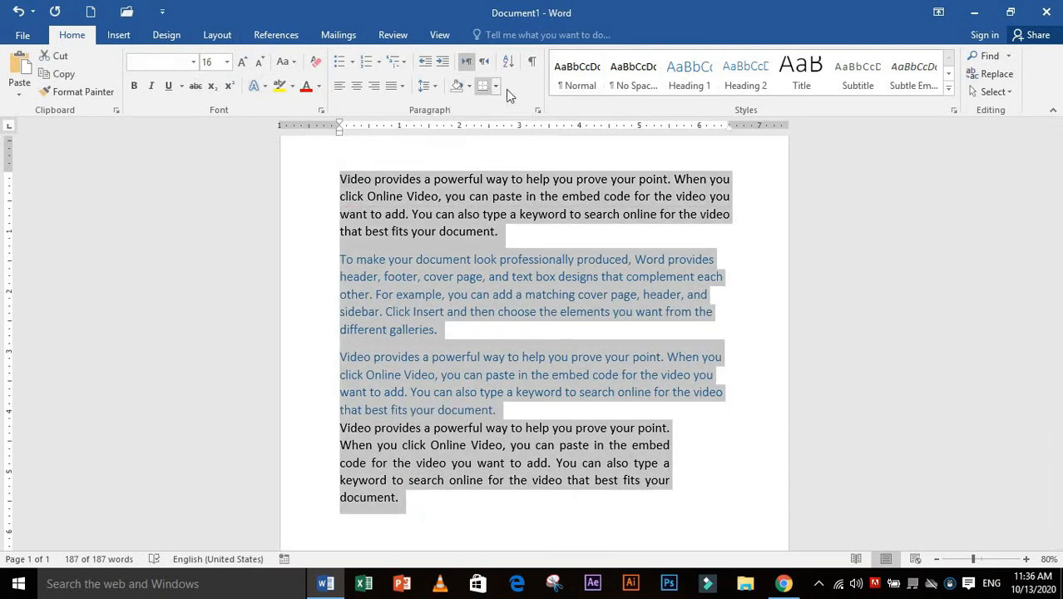
left_click(538, 110)
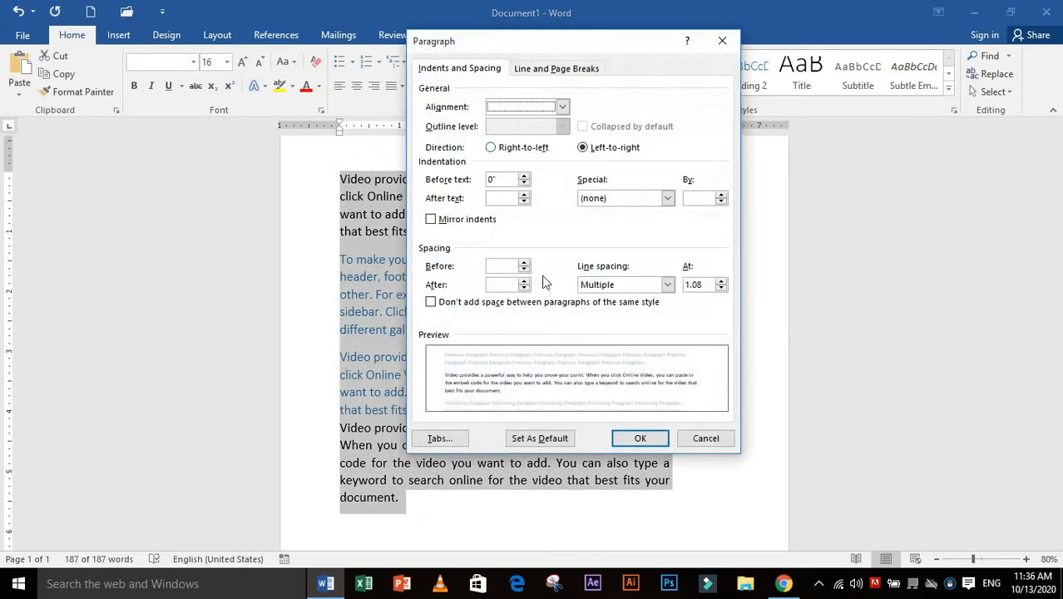
left_click(431, 303)
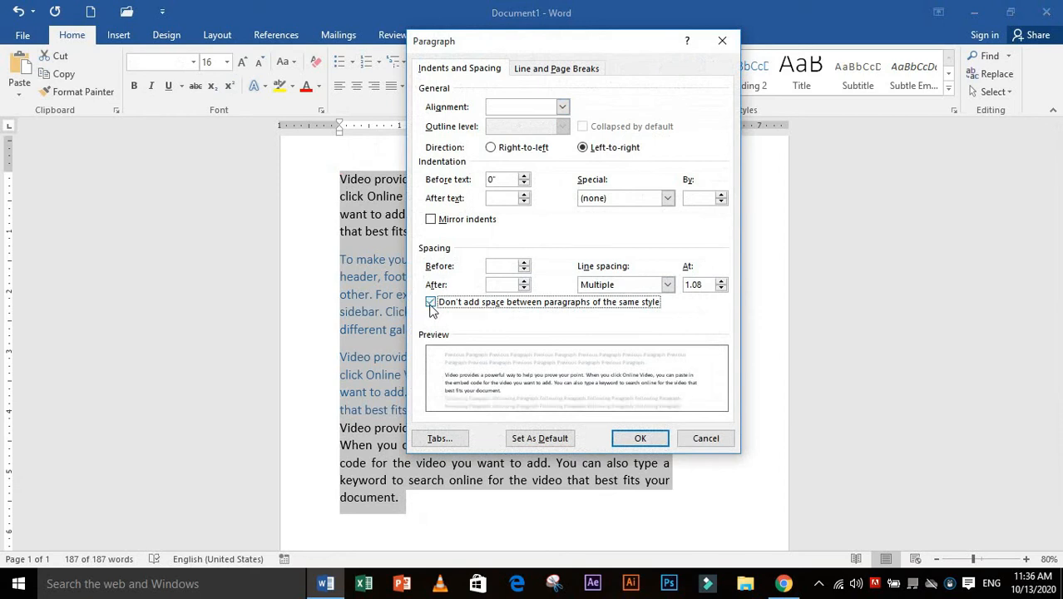
left_click_drag(631, 52, 799, 68)
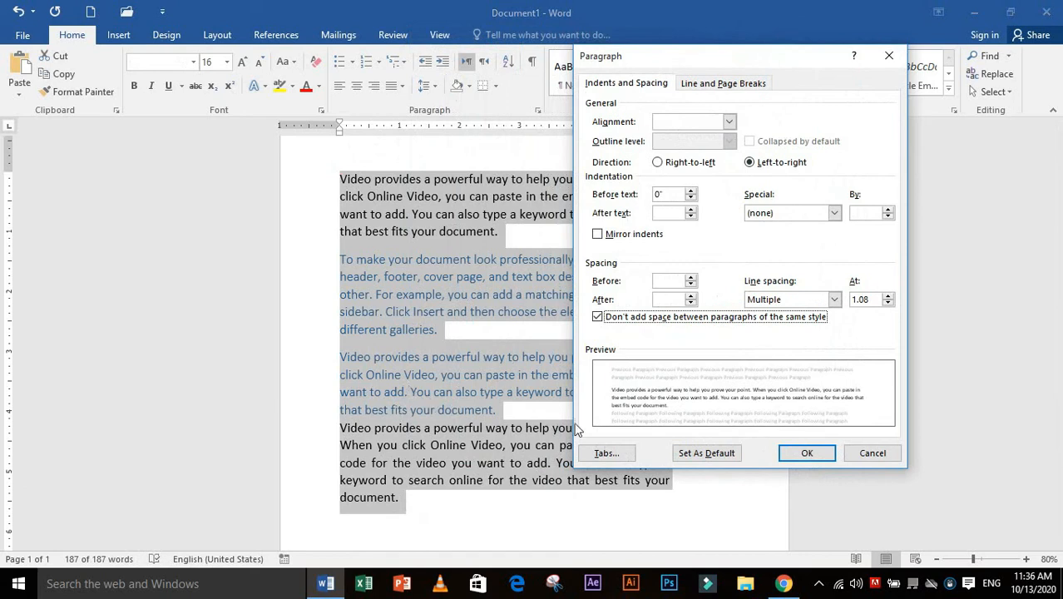
left_click(814, 459)
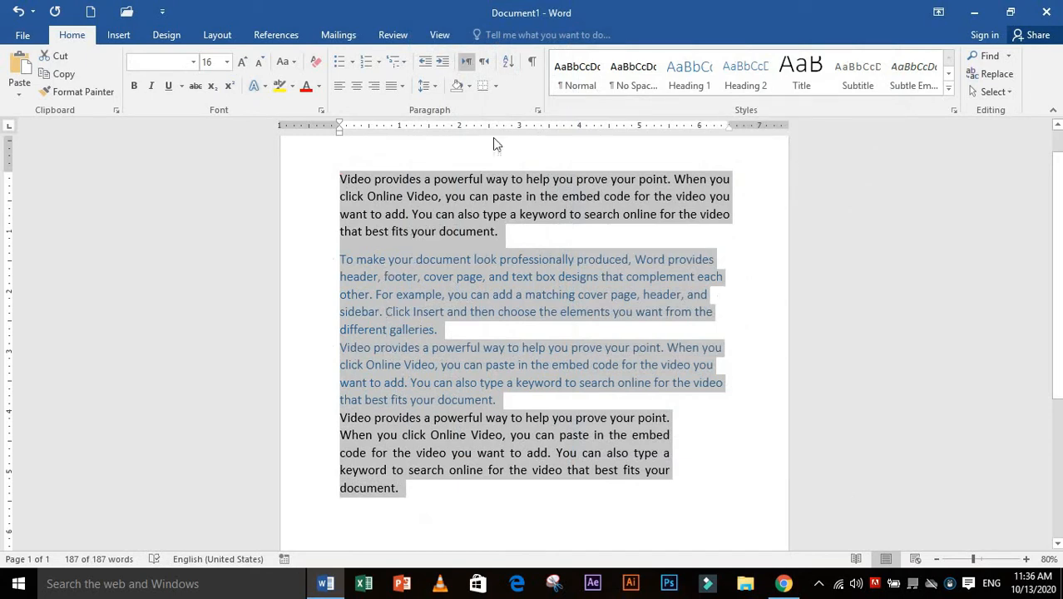
Recheck the selected paragraphs' spacing settings without changing them, and delete all the text from the document
left_click(537, 110)
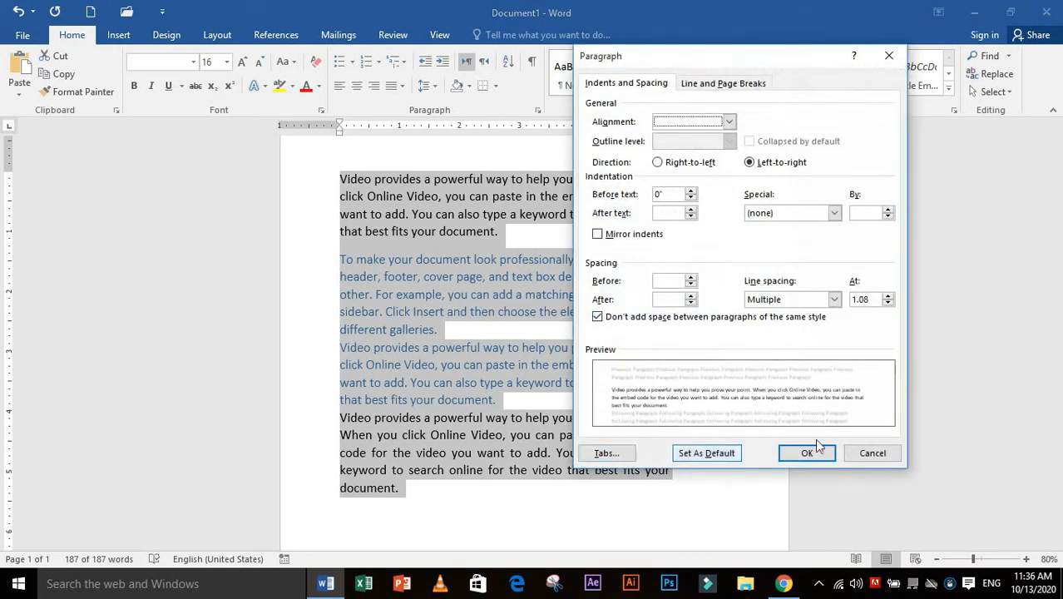
left_click(869, 453)
key("Delete")
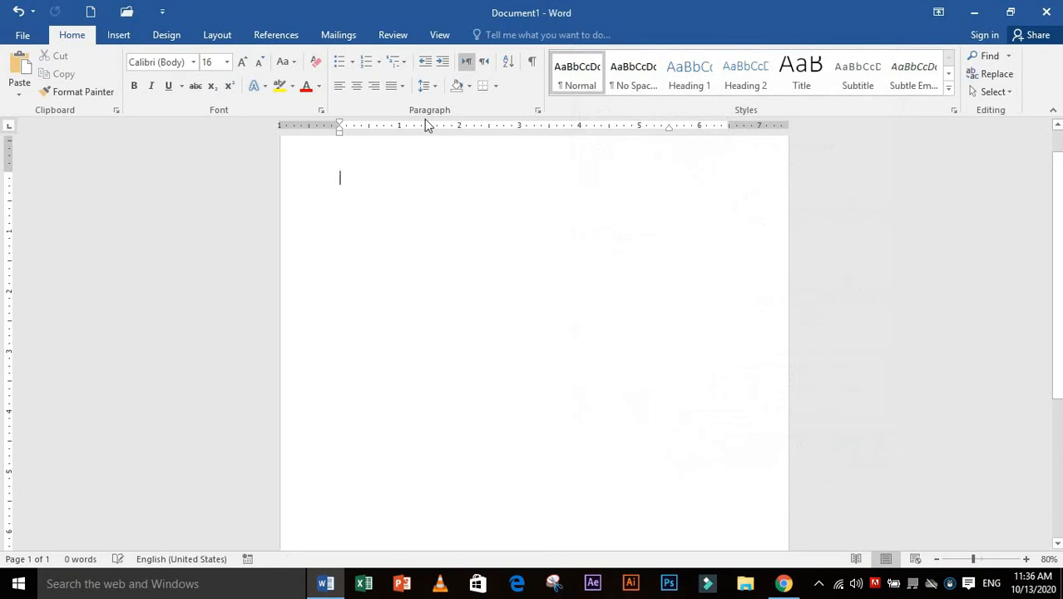
Accept the default tab stops of 0.5" and try them out with tab characters on the empty page
left_click(538, 110)
left_click(605, 453)
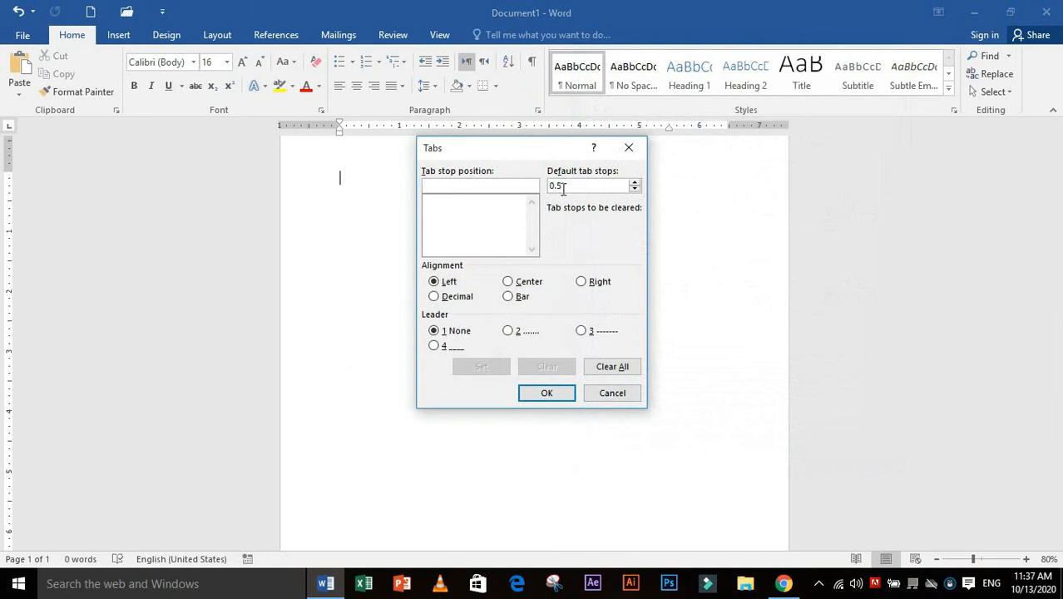
left_click(564, 398)
key("Tab")
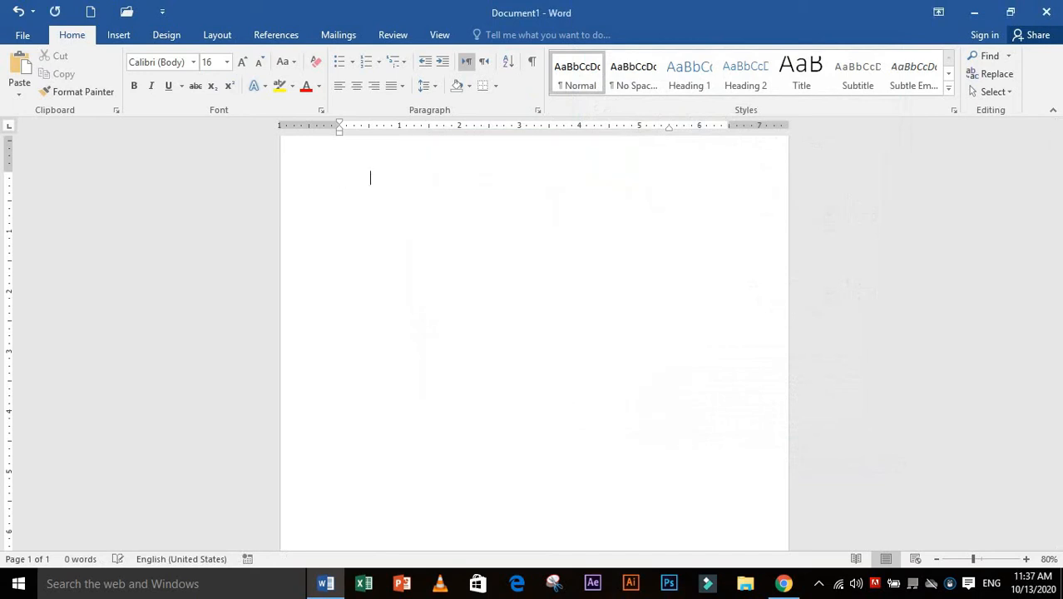
key("Tab")
Set the default tab stops to 1", test them with two tab characters on the empty page, and remove those tabs
left_click(537, 110)
left_click(620, 453)
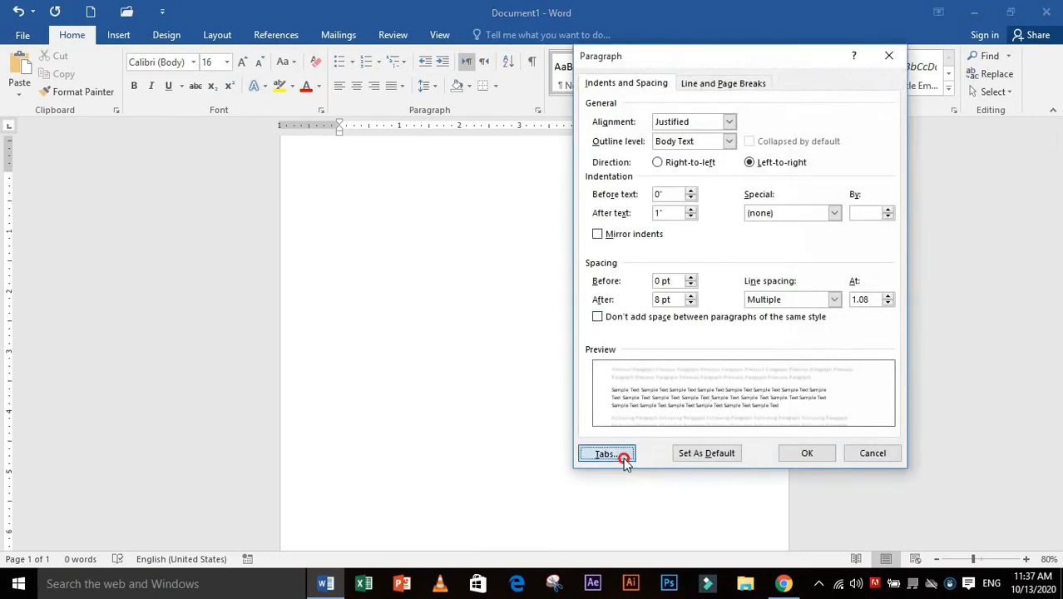
left_click_drag(565, 187, 541, 182)
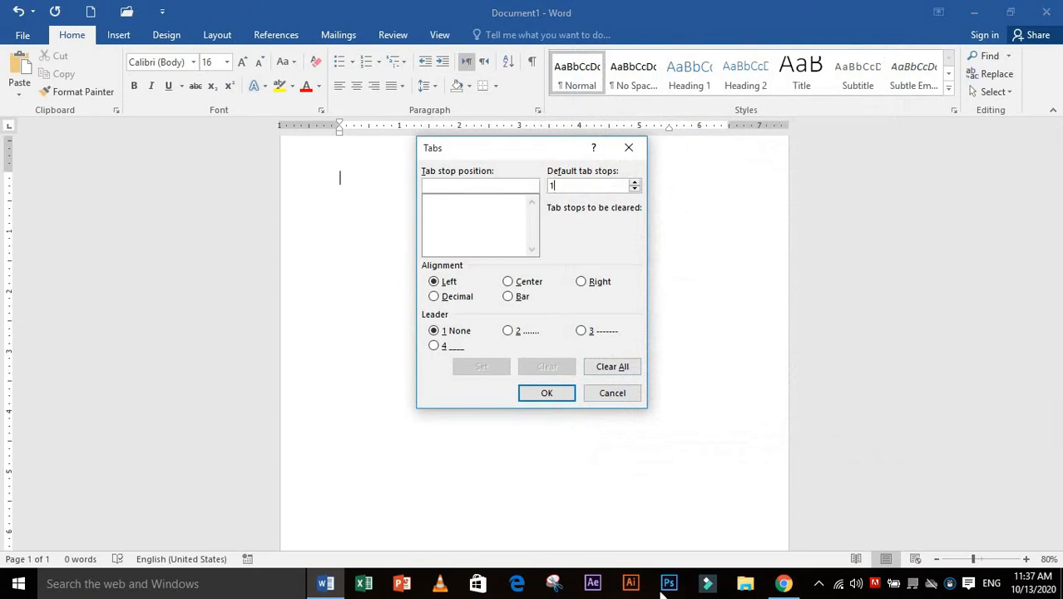
type("1")
left_click(546, 393)
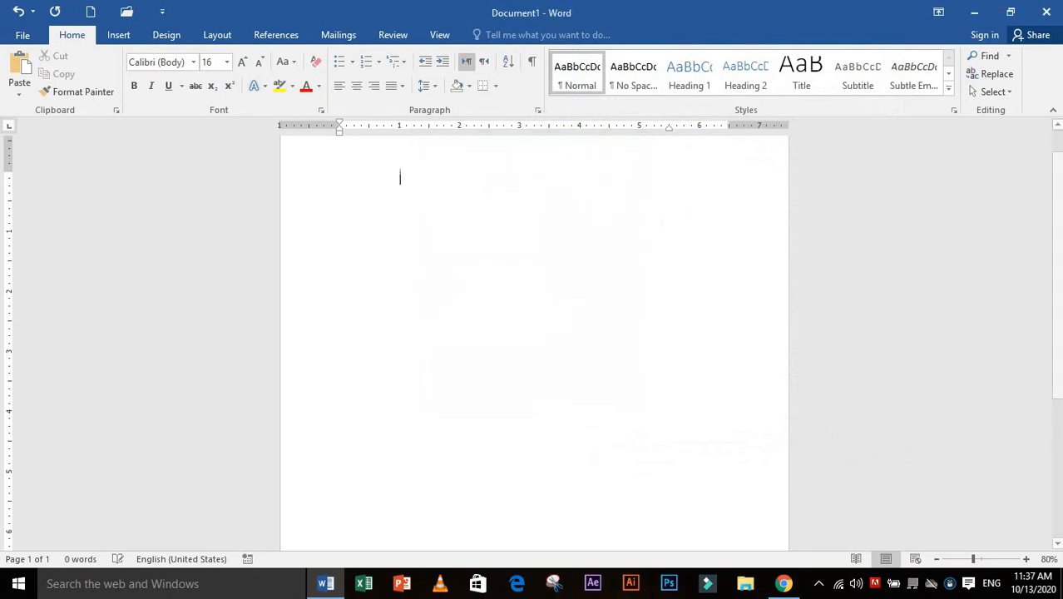
key("Tab")
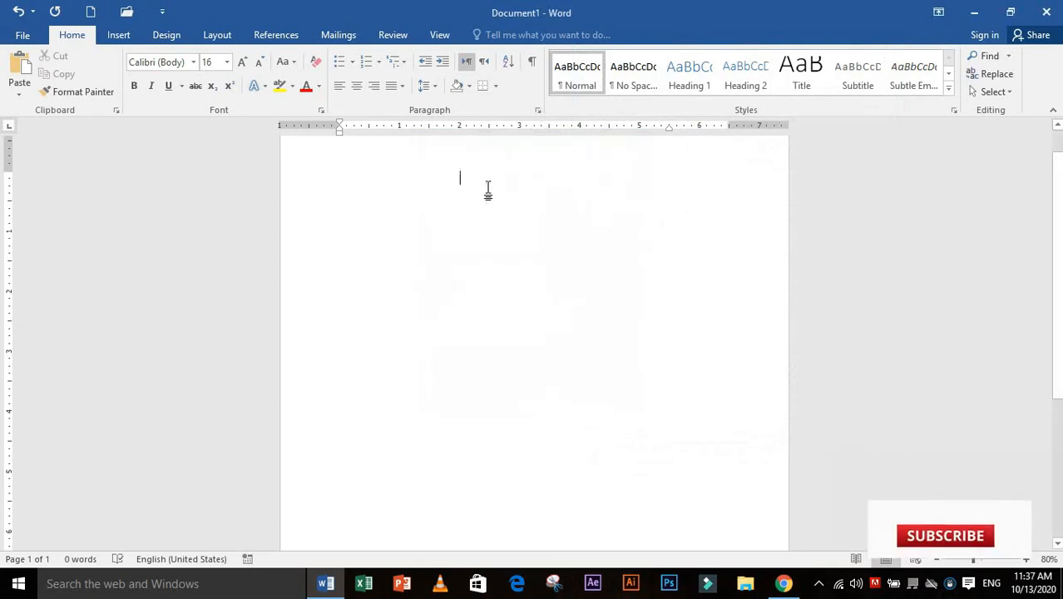
key("BackSpace")
key("BackSpace")
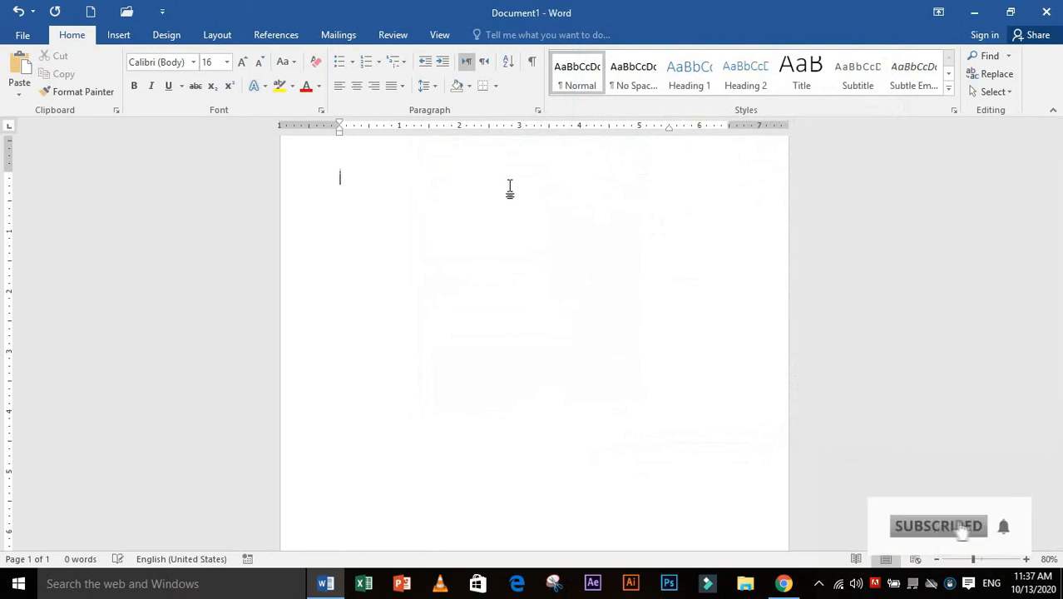
Clear all tab stops and set the default tab stops to 0.5"
left_click(538, 110)
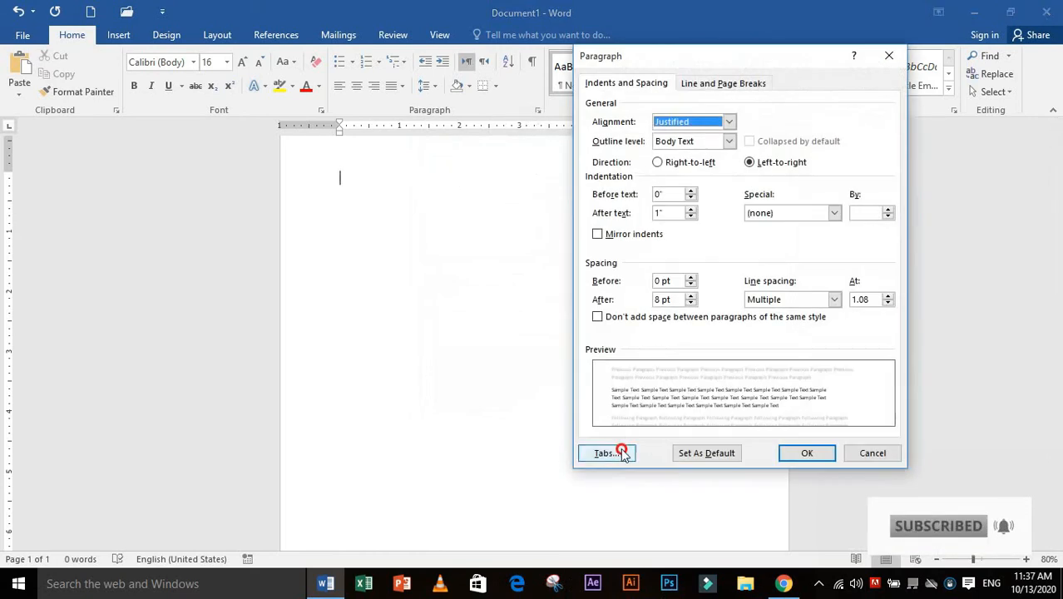
left_click(623, 454)
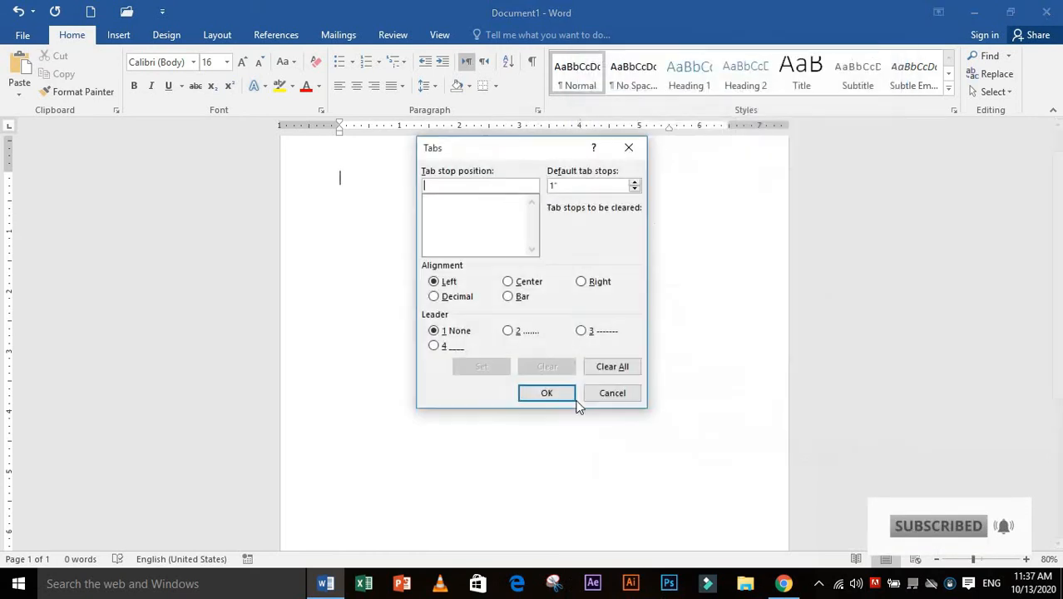
left_click(608, 367)
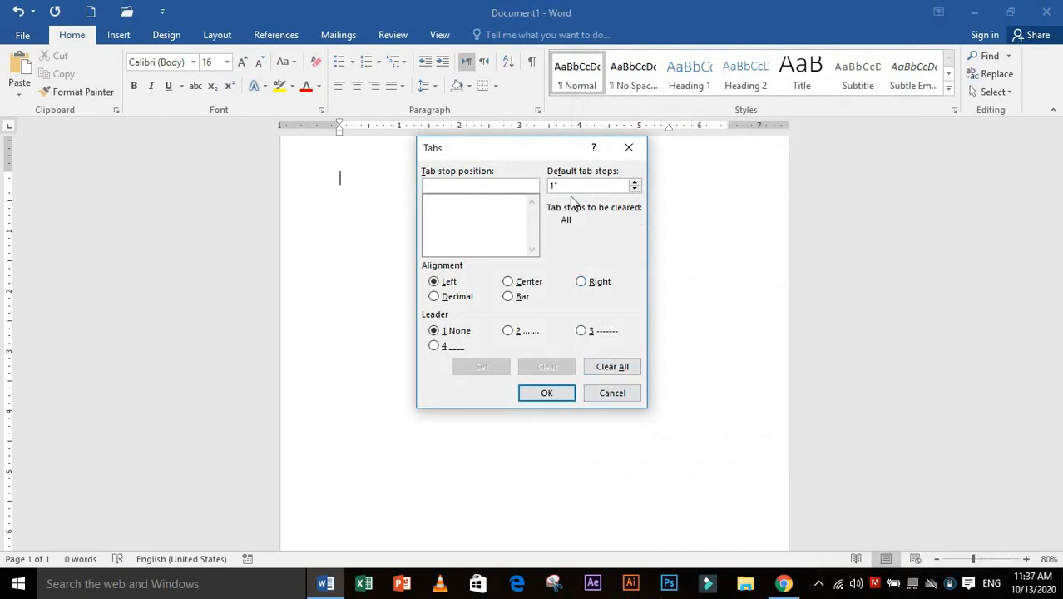
left_click_drag(566, 185, 547, 186)
type("0.5")
left_click(434, 345)
left_click(507, 332)
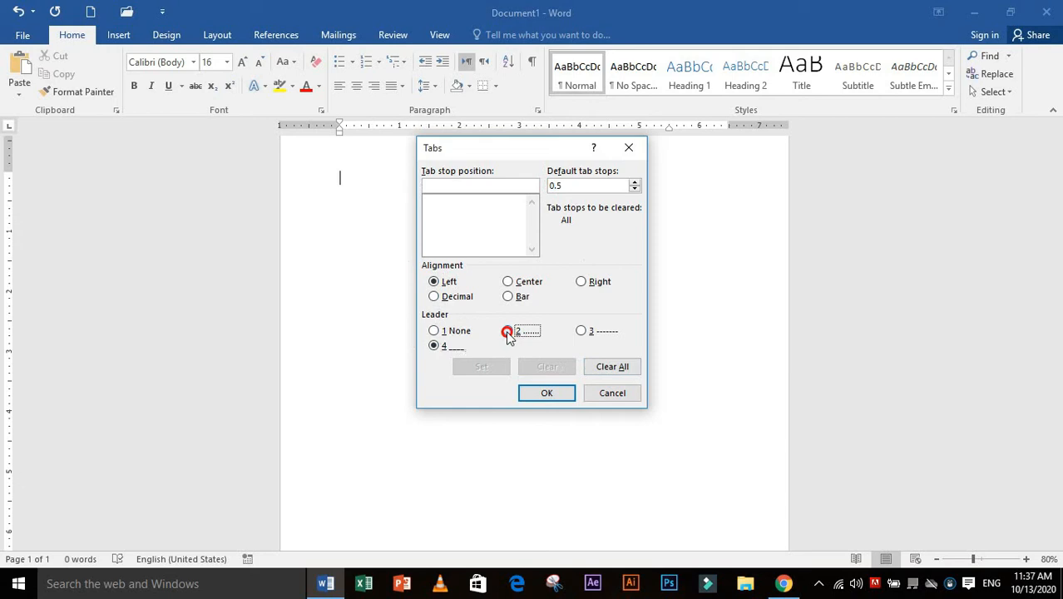
left_click(581, 330)
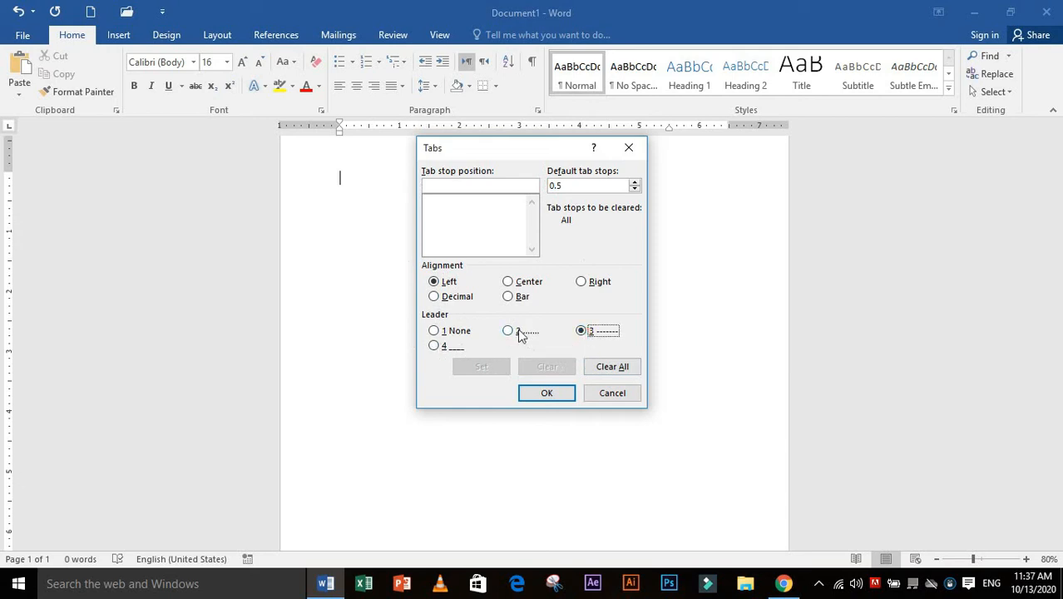
left_click(507, 331)
left_click(589, 186)
Add a left-aligned tab stop at 6.3" with the solid underline leader (option 4)
left_click(451, 180)
type("6.3")
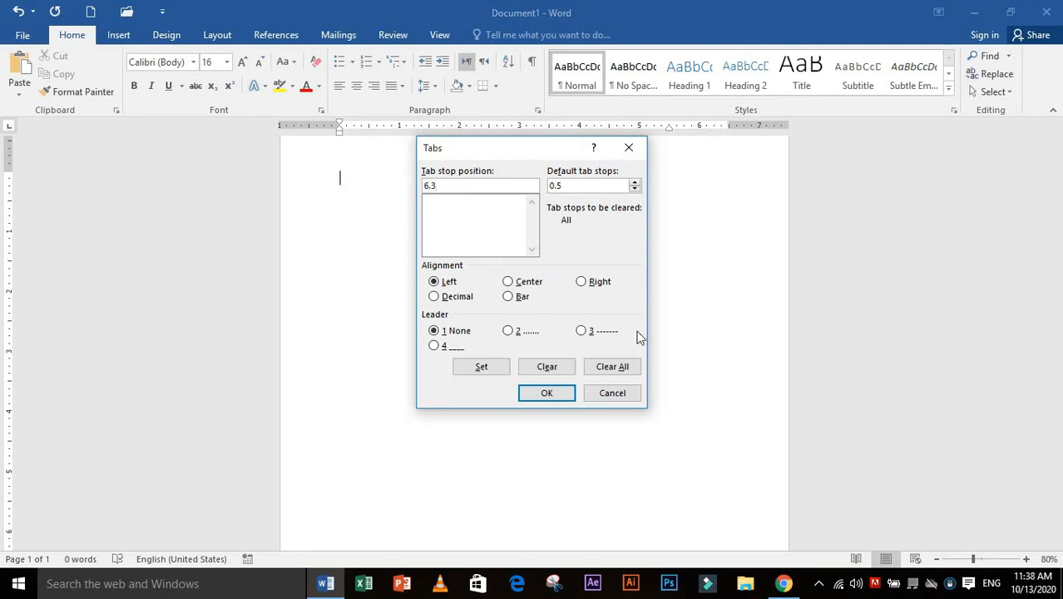
left_click(434, 347)
left_click(484, 369)
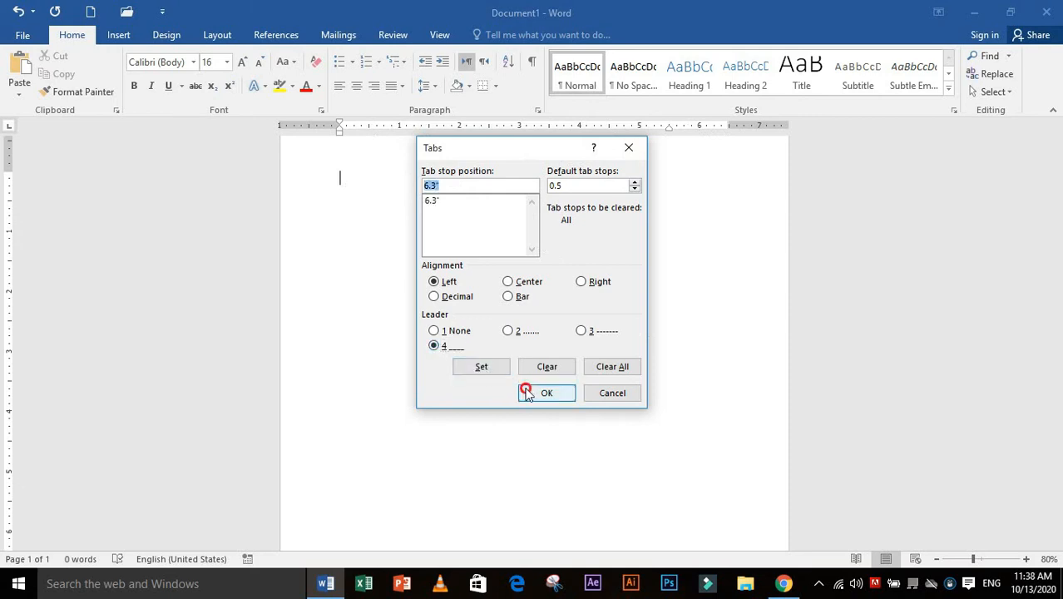
left_click(526, 392)
Insert three solid leader lines on separate paragraphs and start a new paragraph below them
key("Tab")
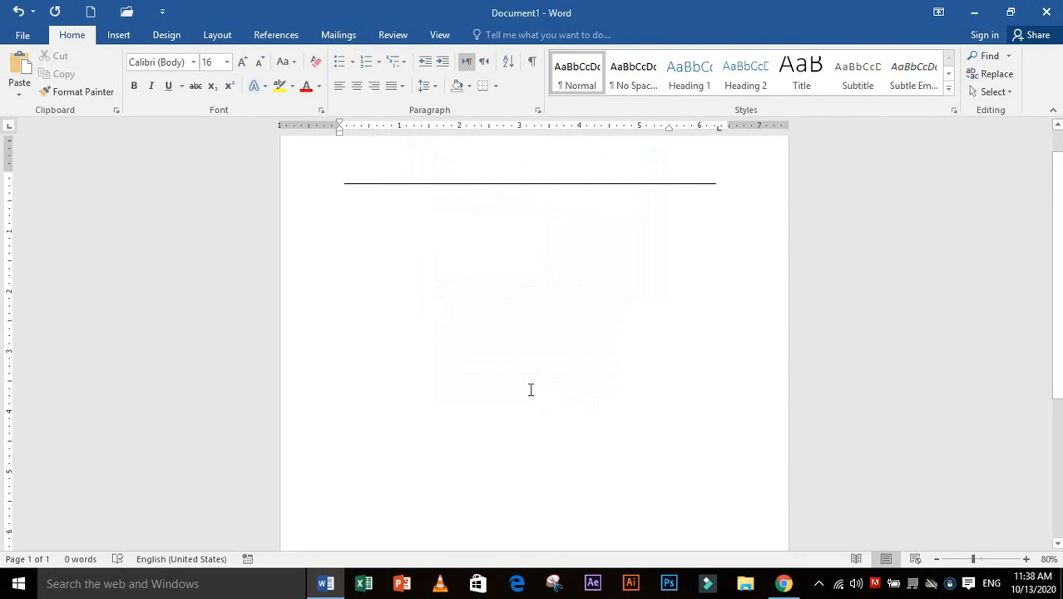
key("Return")
key("Tab")
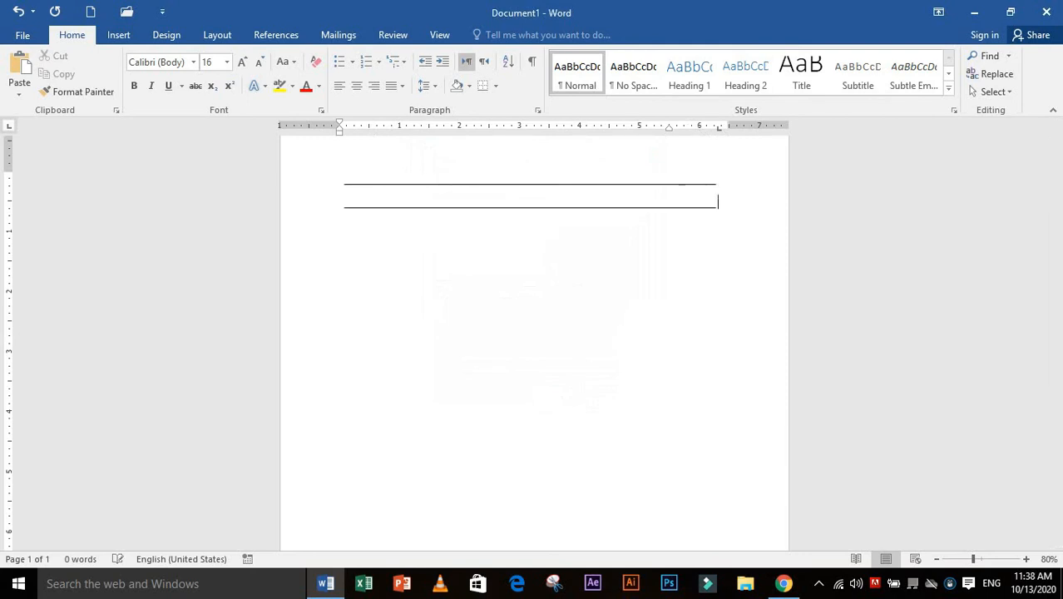
key("Return")
key("Tab")
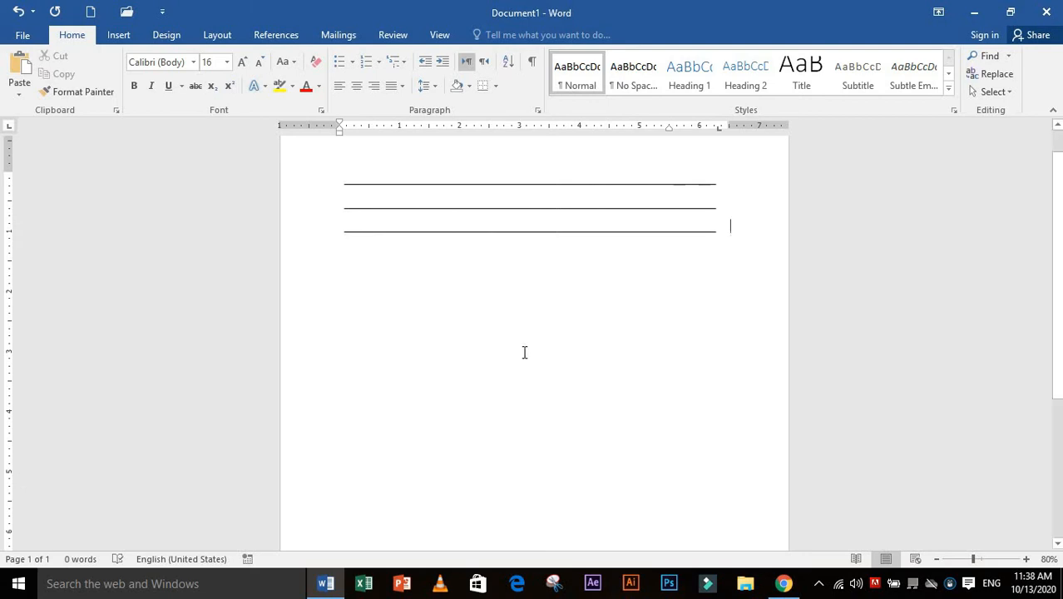
key("Return")
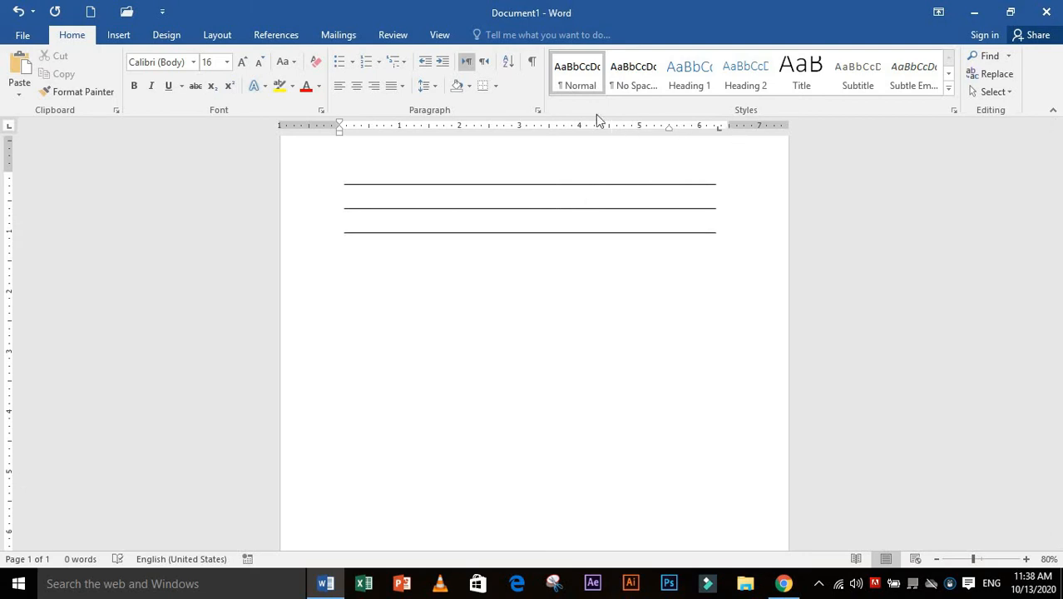
Change the 6.3" tab stop's leader to dots (option 2) for the new paragraph
left_click(537, 111)
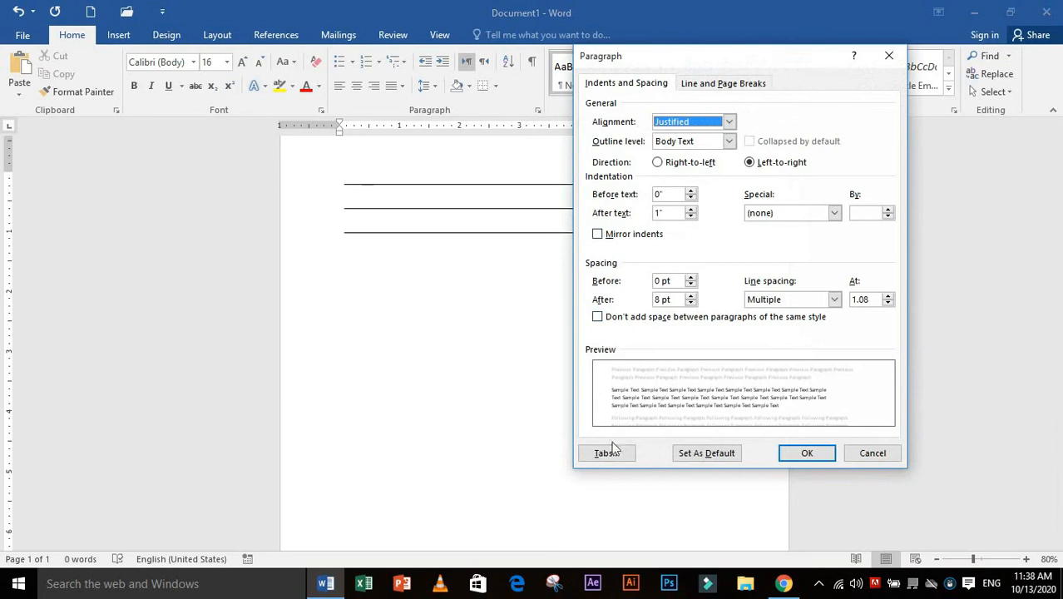
left_click(611, 452)
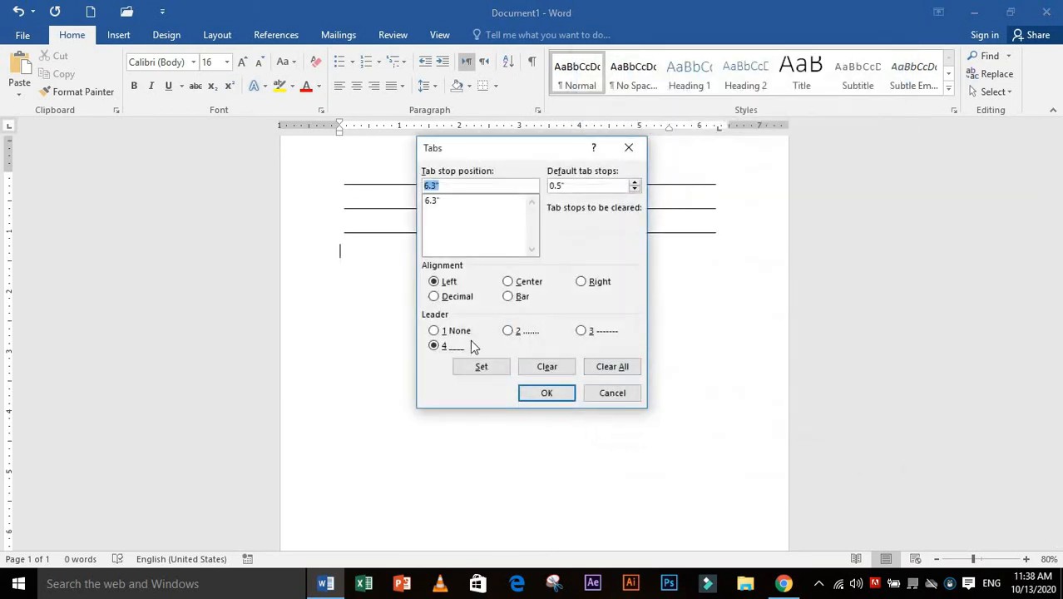
left_click(509, 331)
left_click(496, 371)
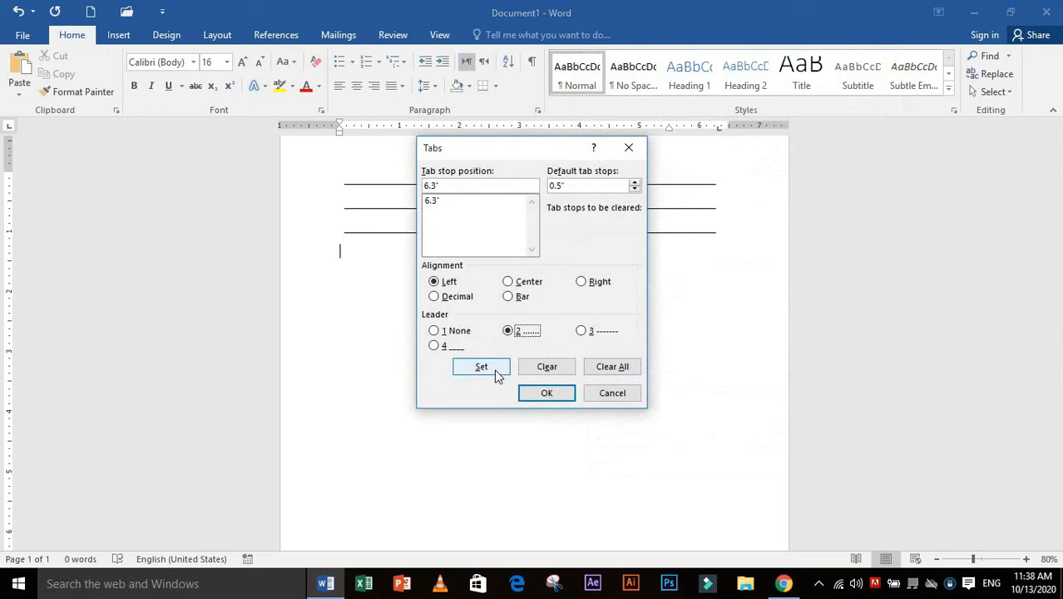
left_click(545, 393)
Insert three dotted leader lines below the solid lines
key("Tab")
key("Tab")
key("Tab")
key("Tab")
key("Tab")
key("Tab")
key("Tab")
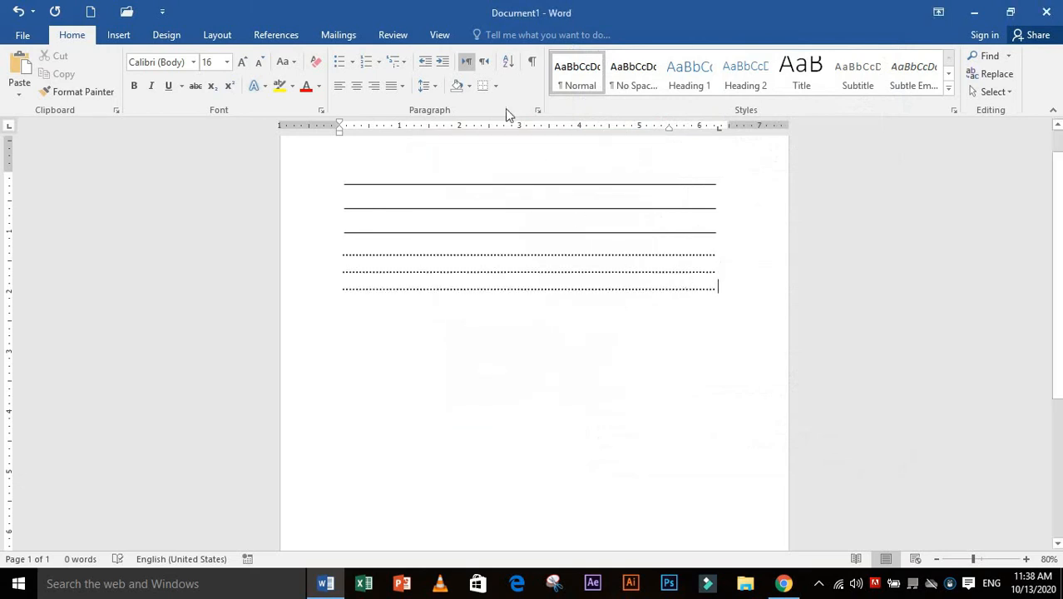
Set the dotted leader lines' line spacing to Double
left_click(538, 111)
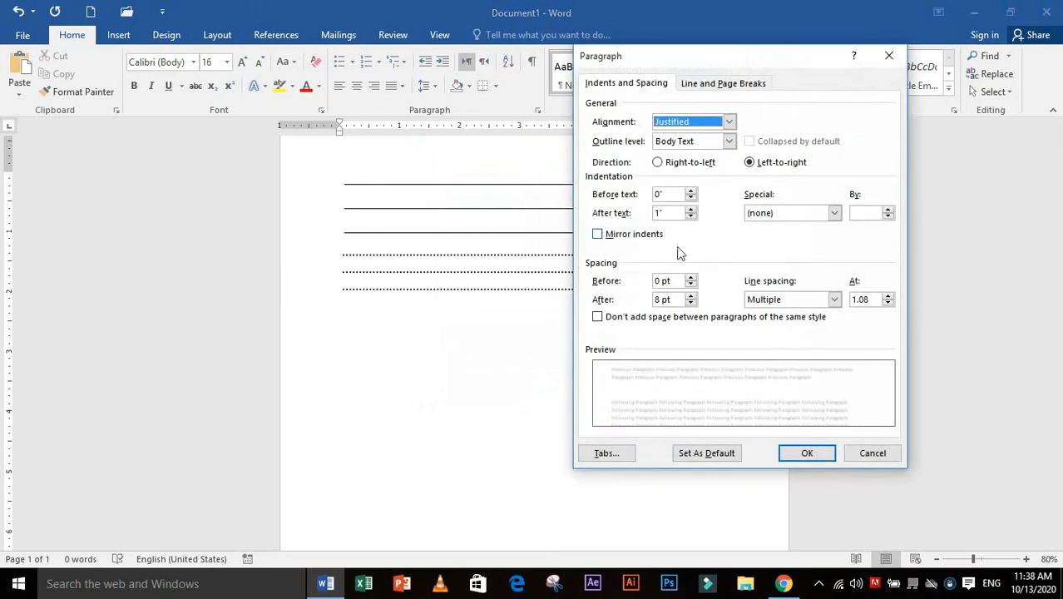
left_click(782, 215)
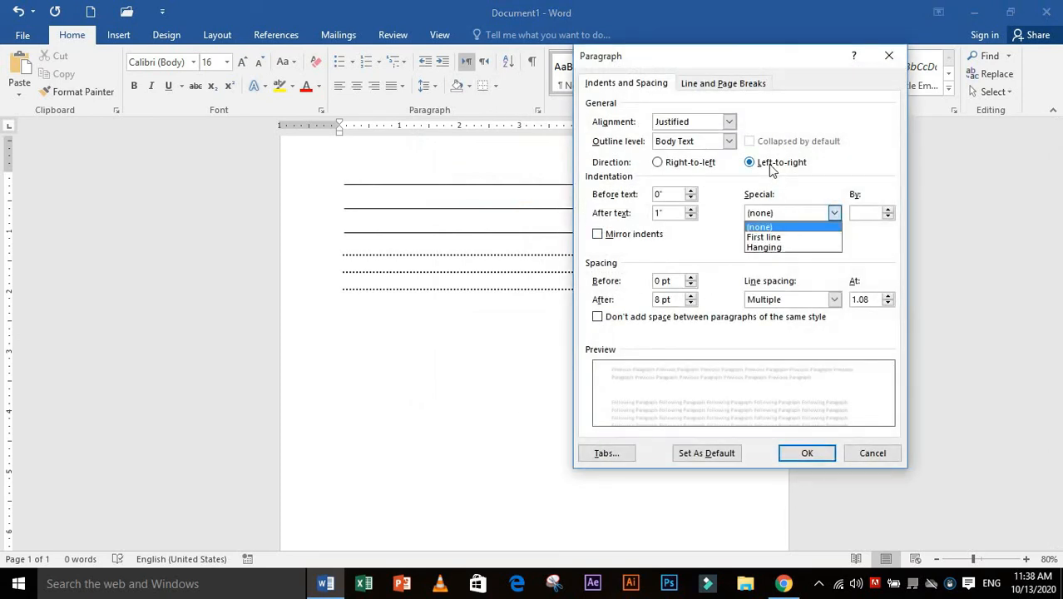
left_click(804, 303)
left_click(835, 301)
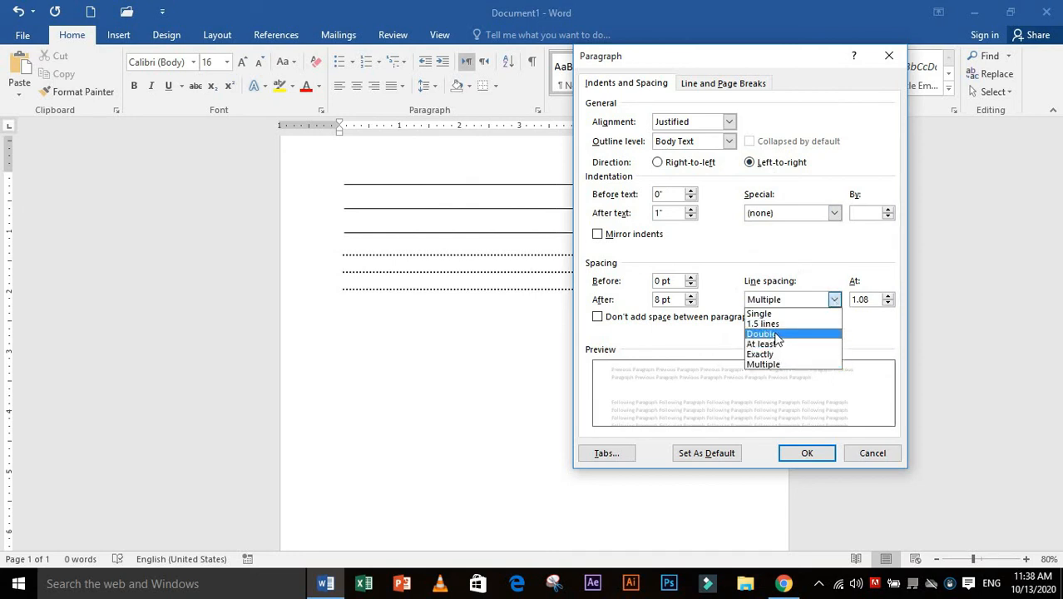
left_click(761, 334)
left_click(804, 452)
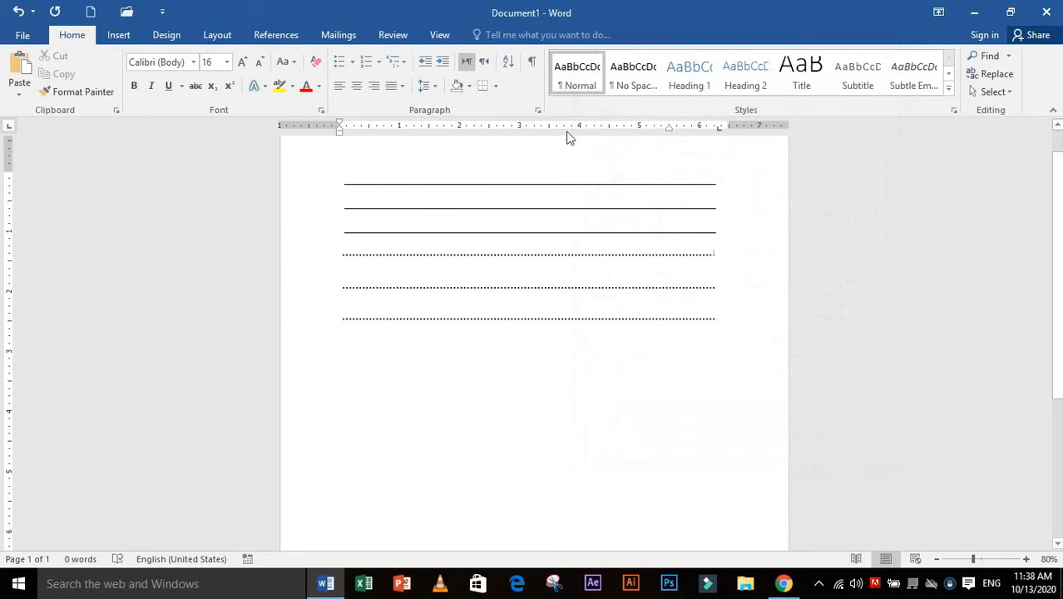
Set the dotted leader lines' line spacing to Exactly 12 pt
left_click(538, 109)
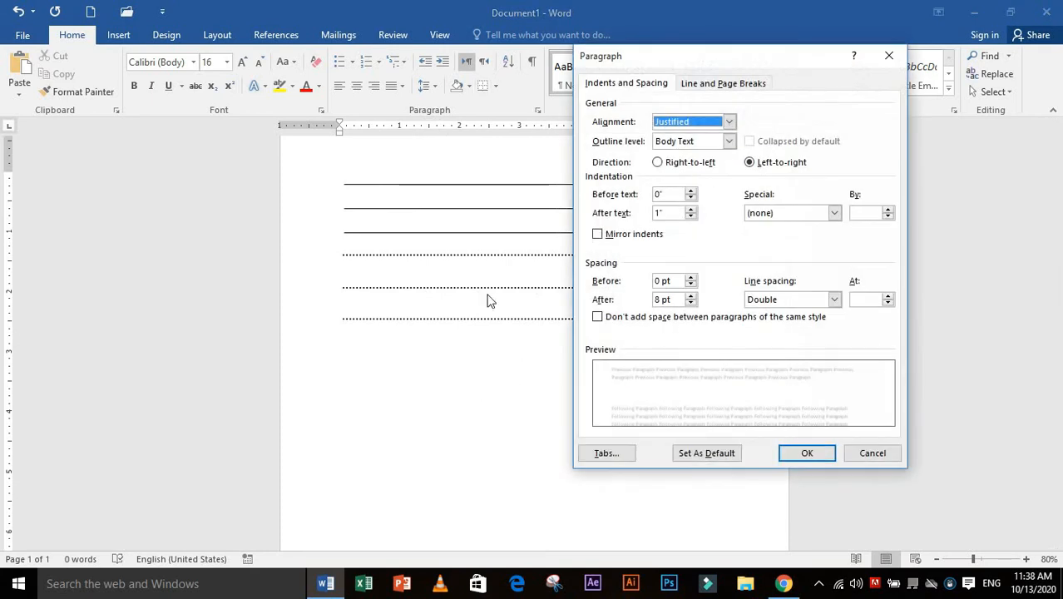
left_click(774, 300)
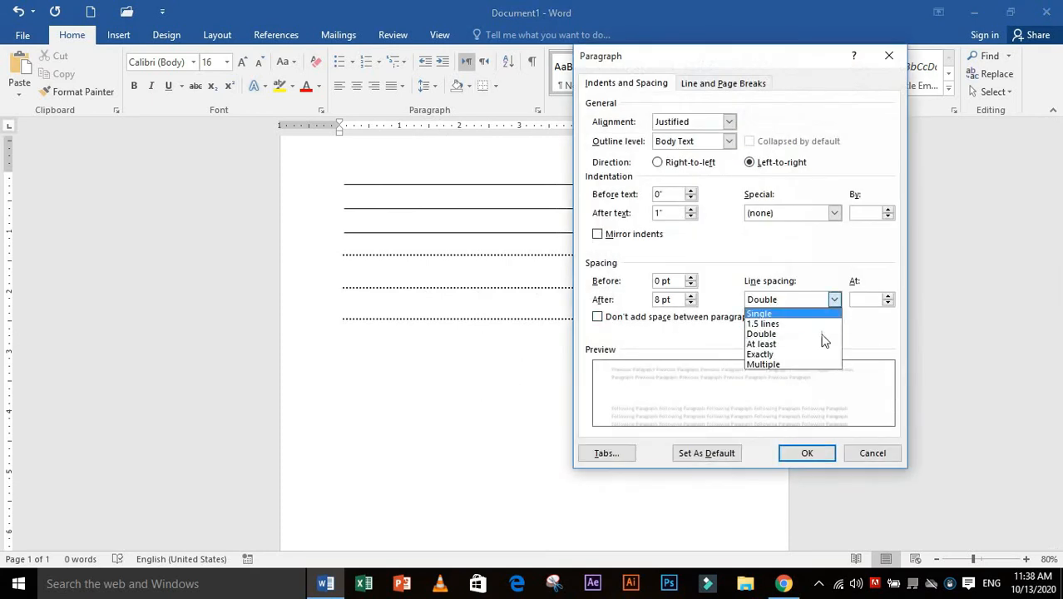
left_click(806, 355)
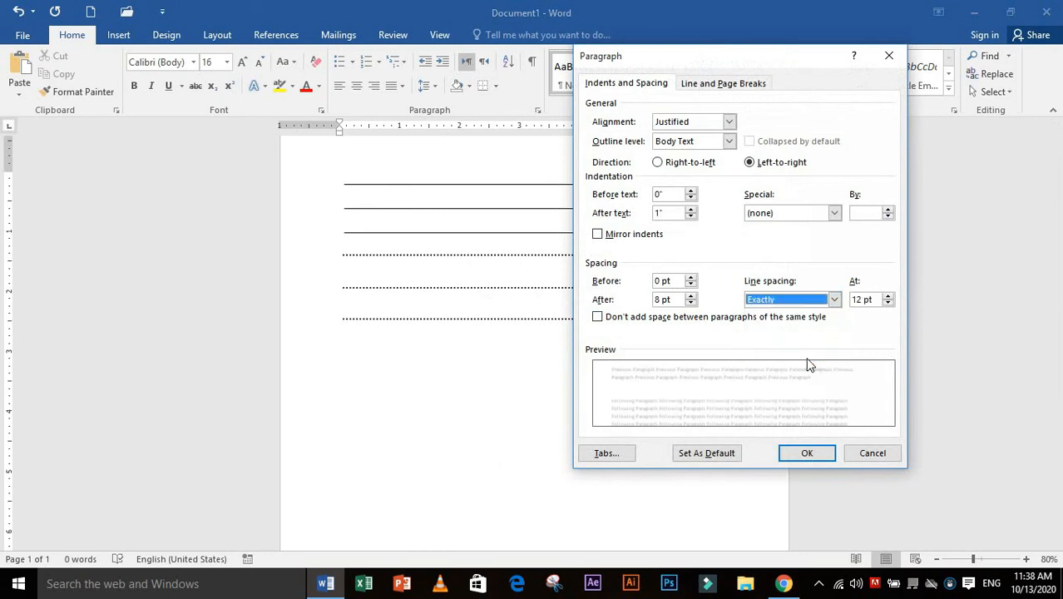
left_click(804, 454)
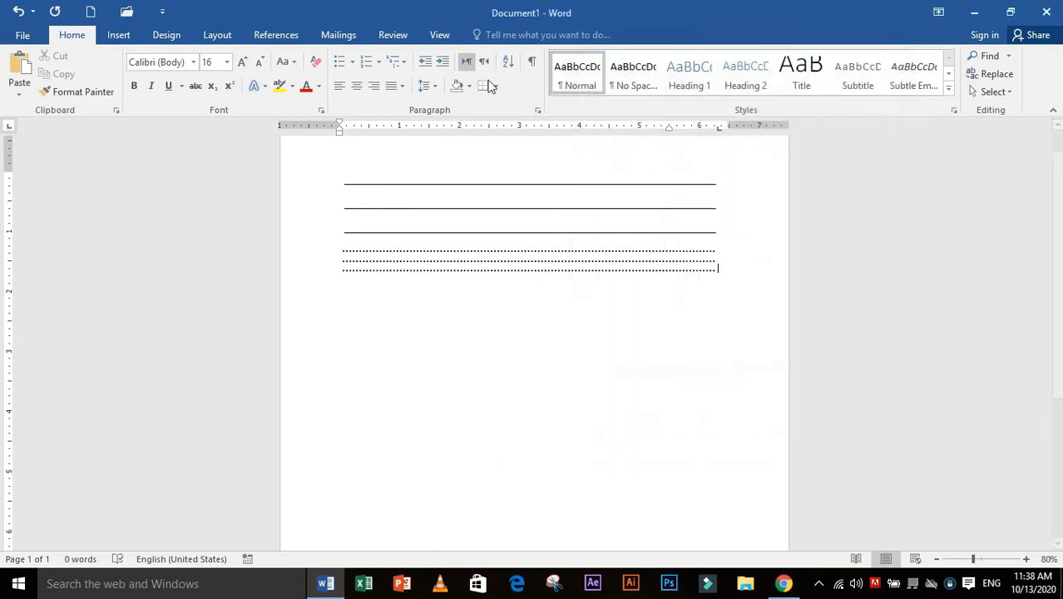
Set the dotted leader lines' line spacing to Multiple at 10 and review the spacing down the page
left_click(538, 110)
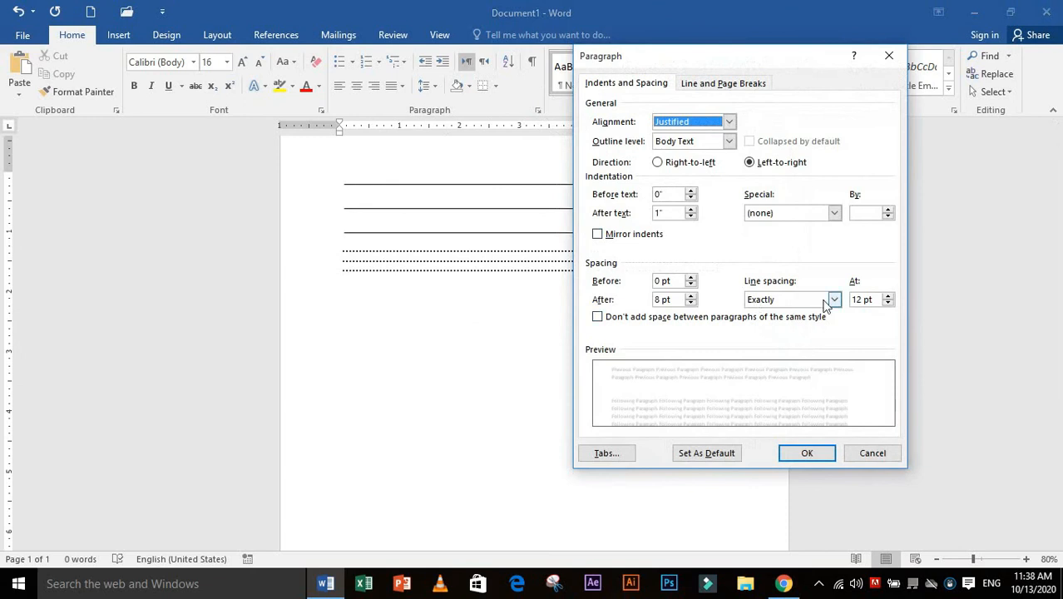
left_click(833, 300)
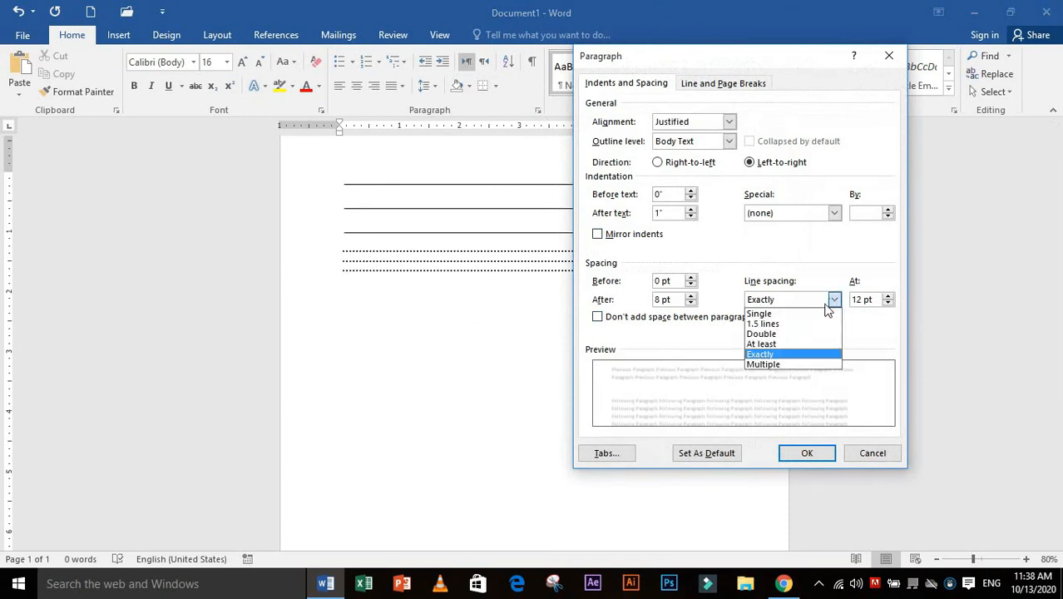
left_click(803, 344)
left_click(828, 301)
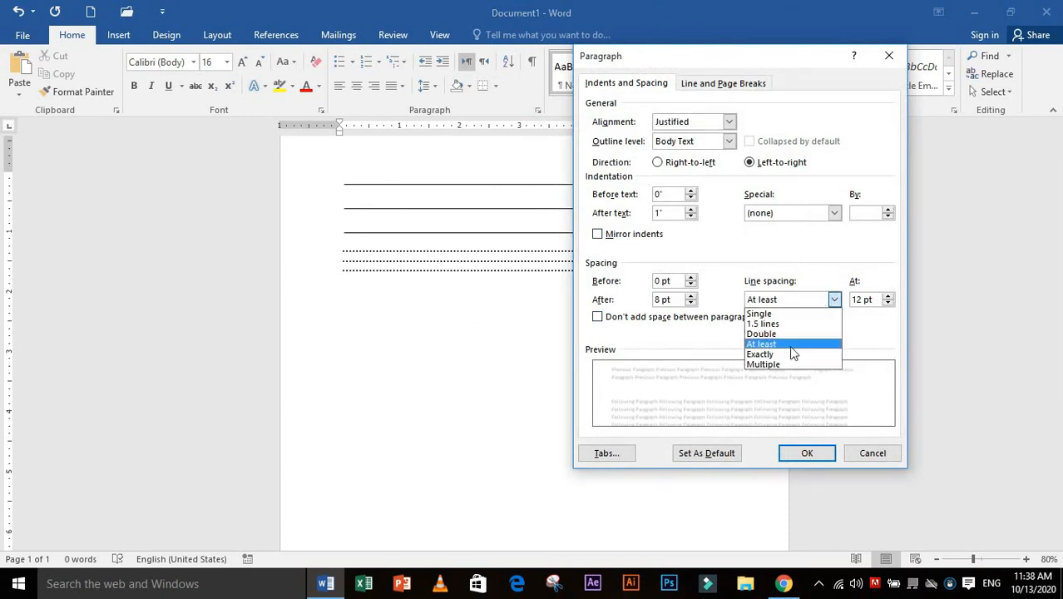
left_click(795, 366)
left_click(881, 299)
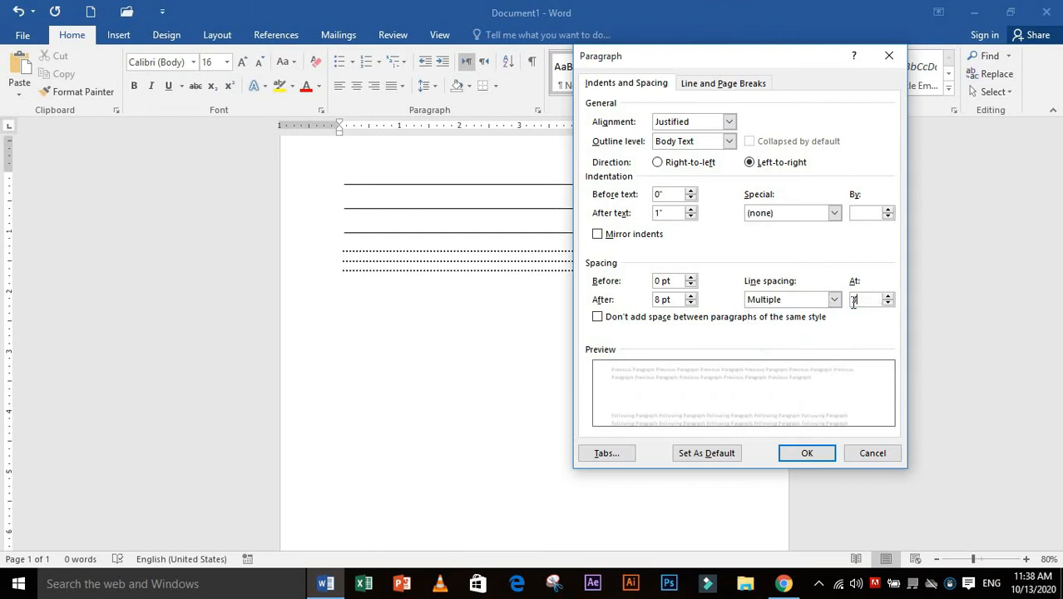
key("BackSpace")
type("10")
left_click(807, 453)
scroll(603, 341, "down", 2)
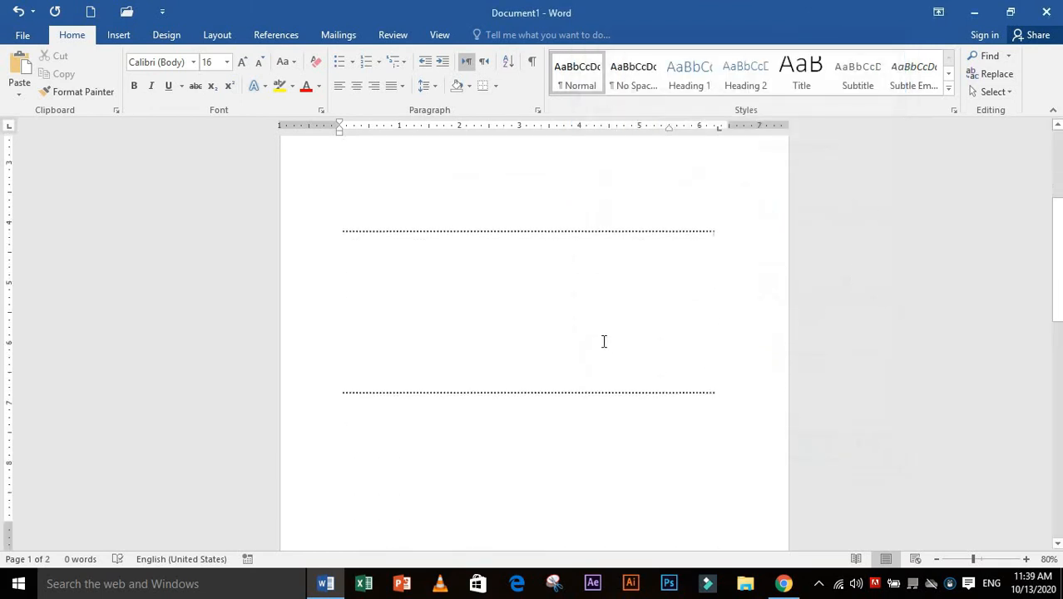
scroll(648, 277, "up", 3)
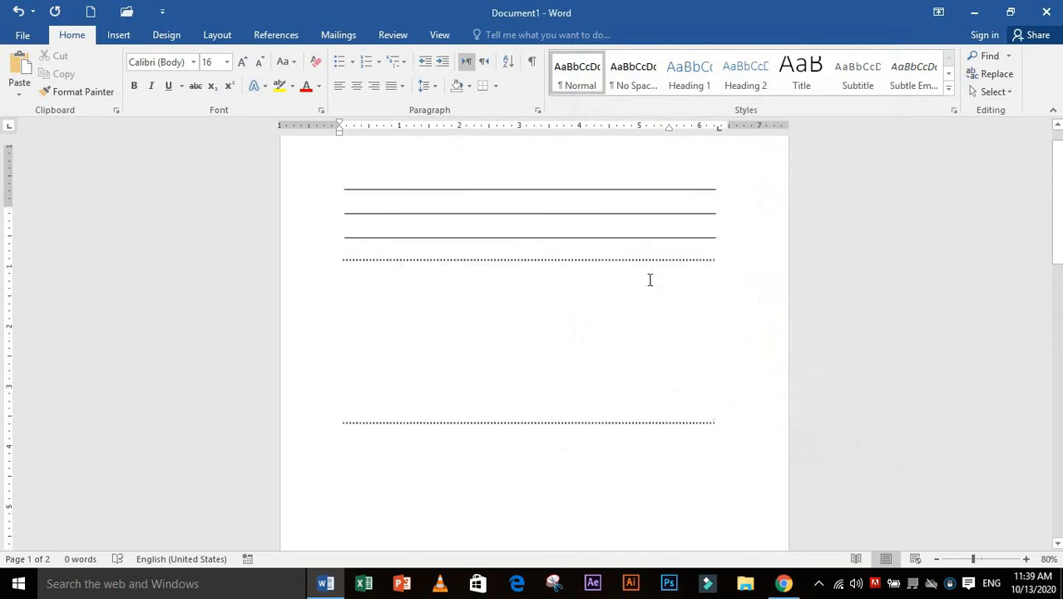
Clear all tab stops from the dotted leader paragraphs
left_click(538, 110)
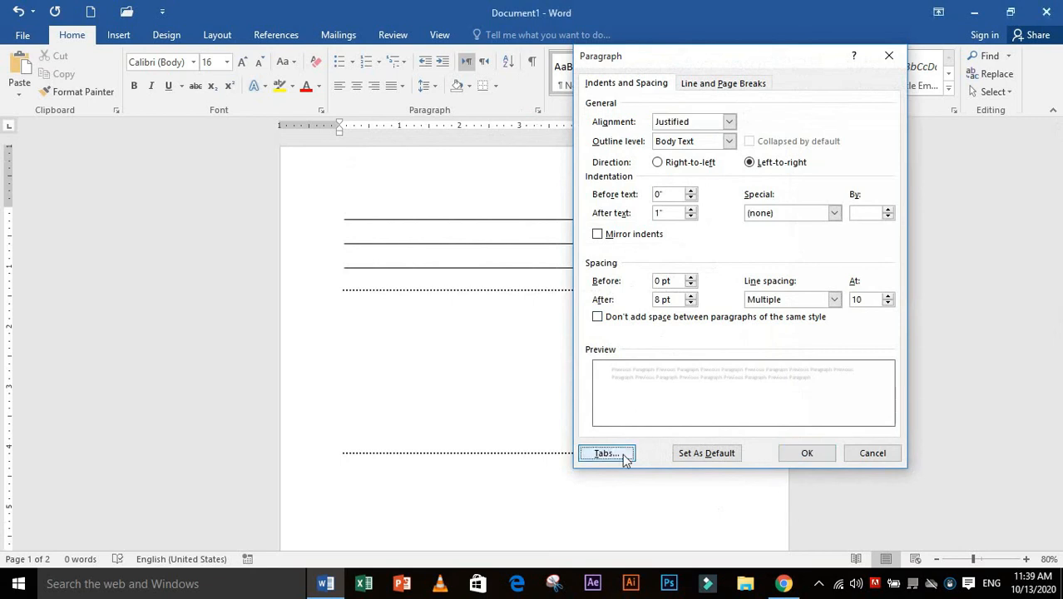
left_click(622, 457)
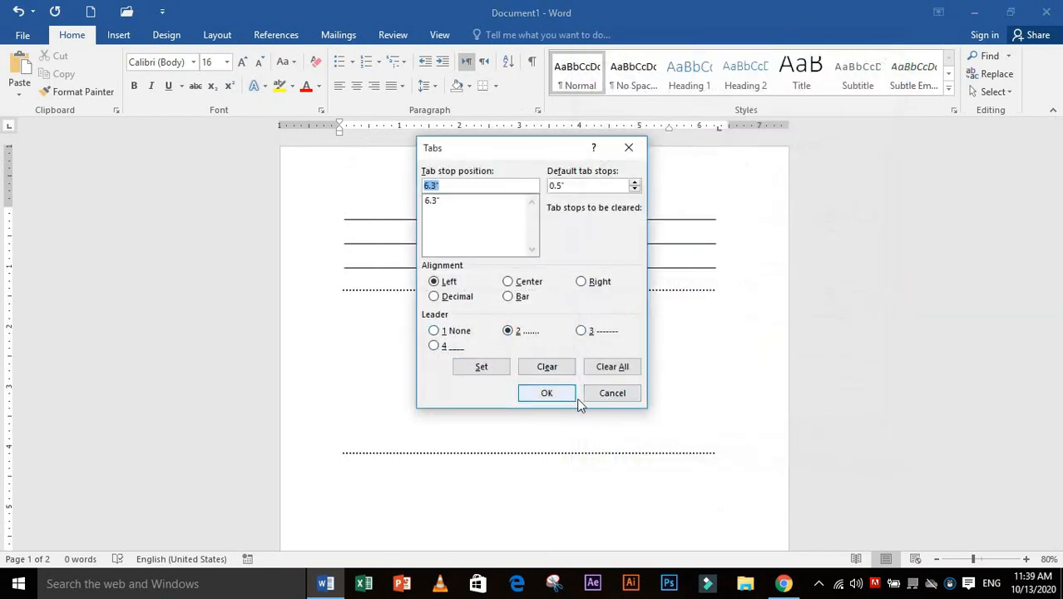
left_click(611, 366)
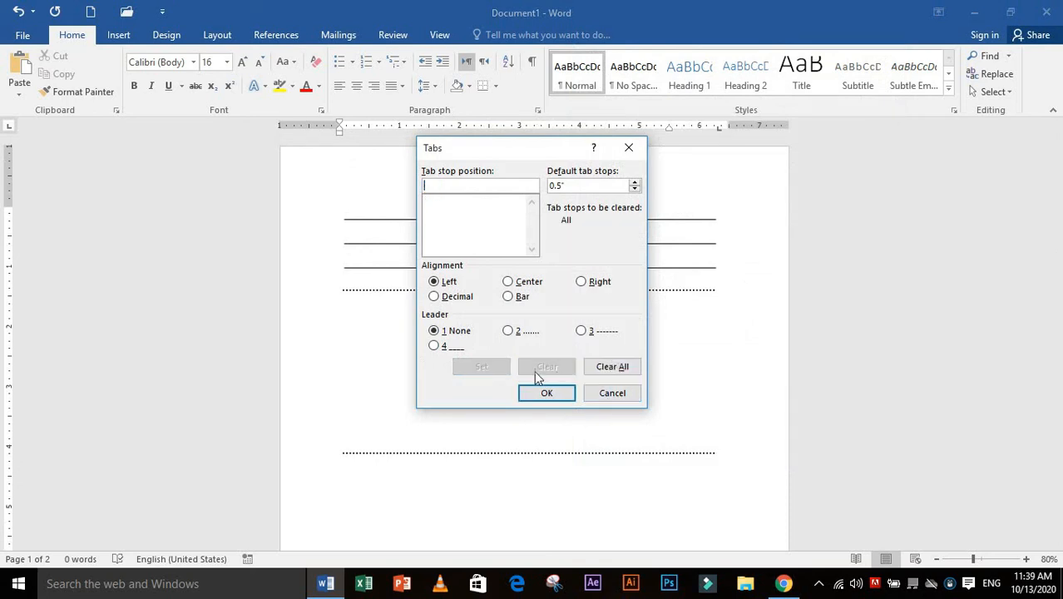
left_click(546, 394)
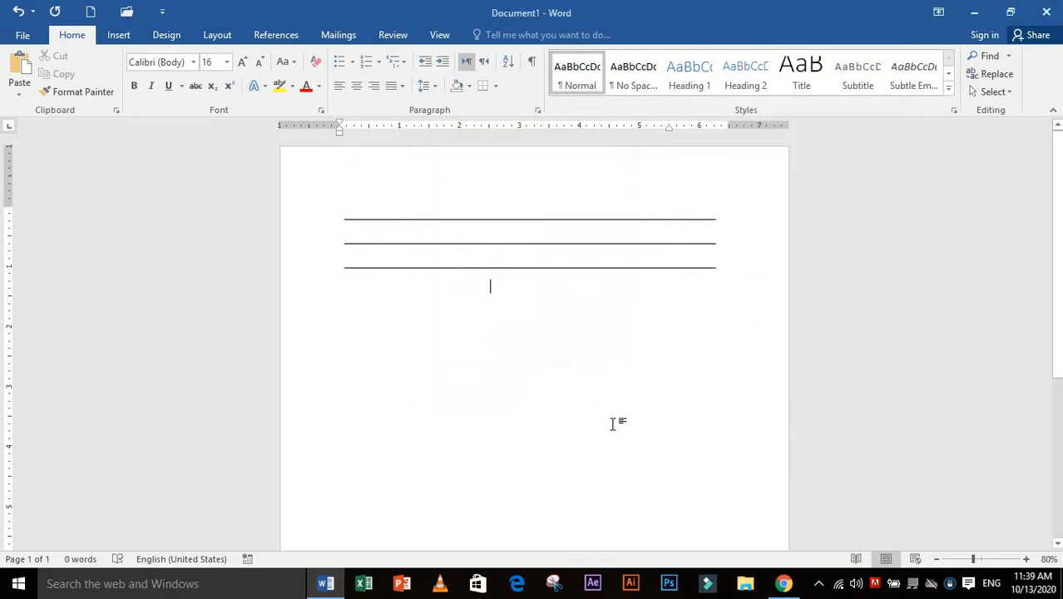
Delete the three solid leader lines and the empty content below them to leave a blank page
key("BackSpace")
key("BackSpace")
key("BackSpace")
key("BackSpace")
key("BackSpace")
key("BackSpace")
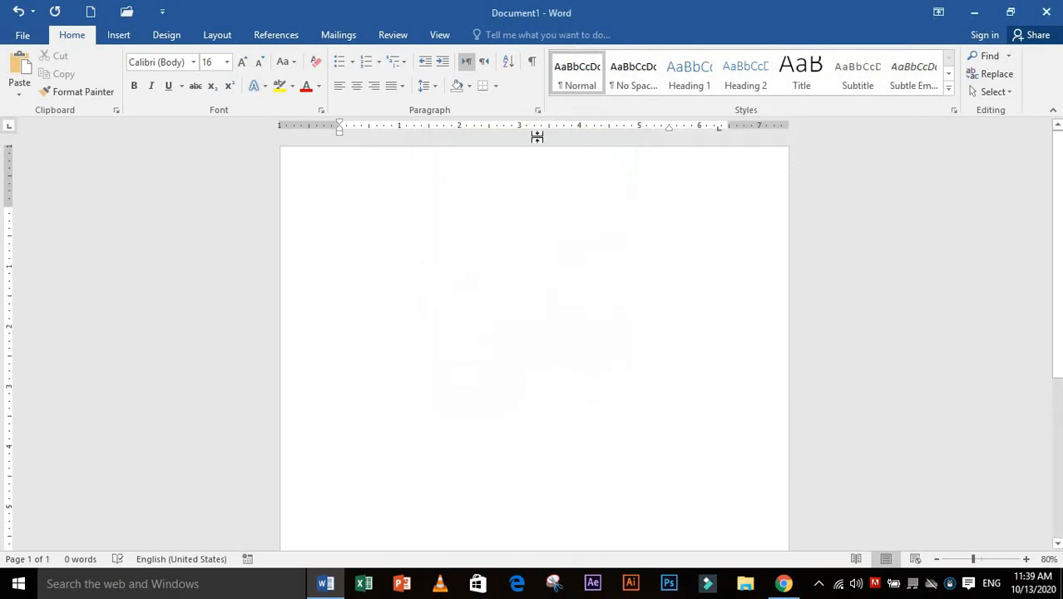
Add a center-aligned tab stop at 3" and advance the text cursor to it on the first line
left_click(540, 112)
left_click(622, 456)
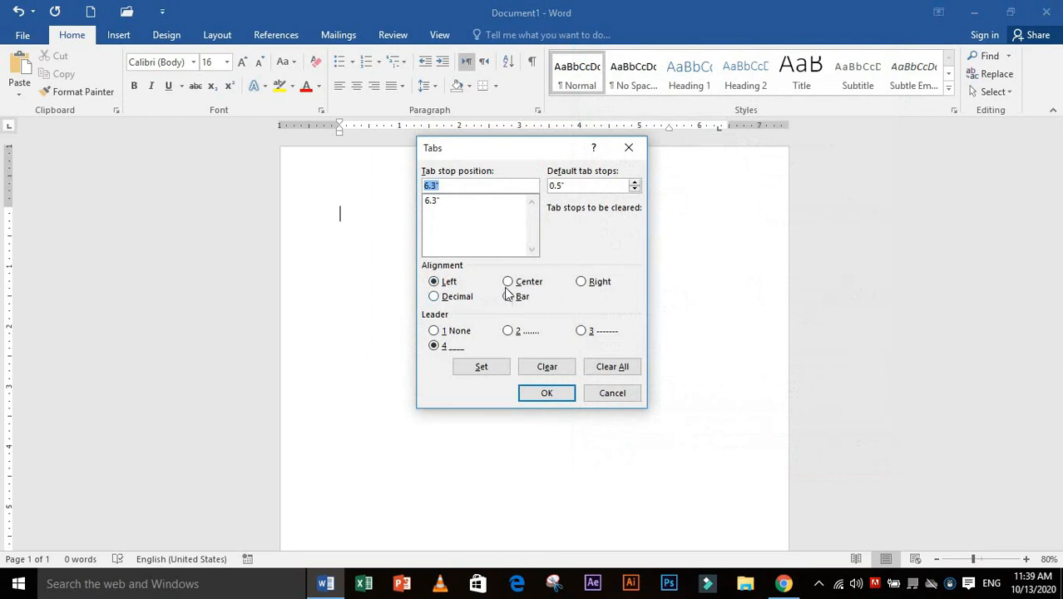
left_click(516, 285)
type("3")
left_click(482, 367)
left_click(545, 393)
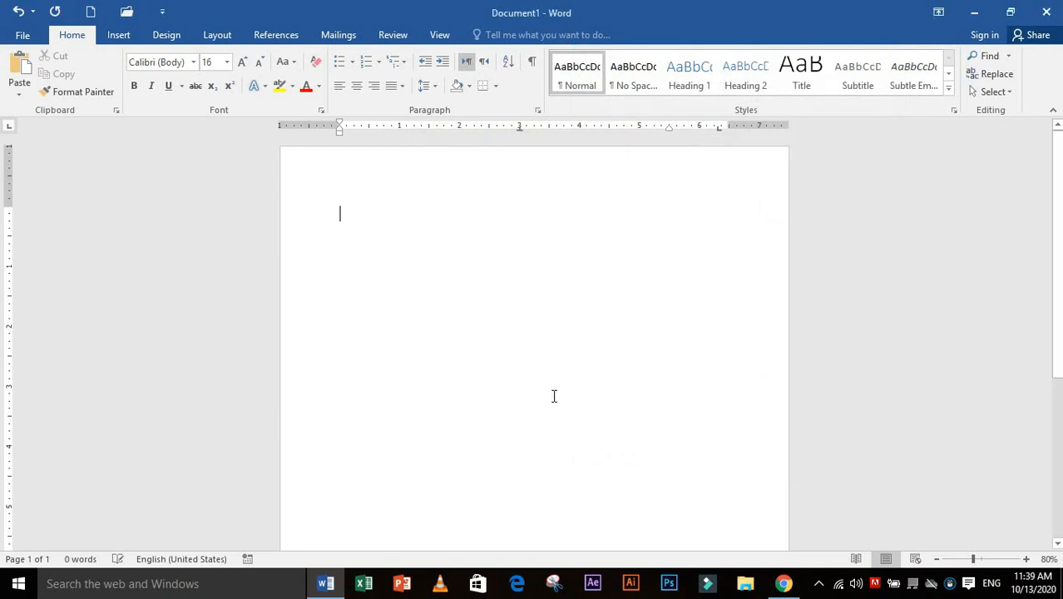
key("Tab")
Clear all existing tab stops and set a Bar tab stop at 3"
left_click(537, 110)
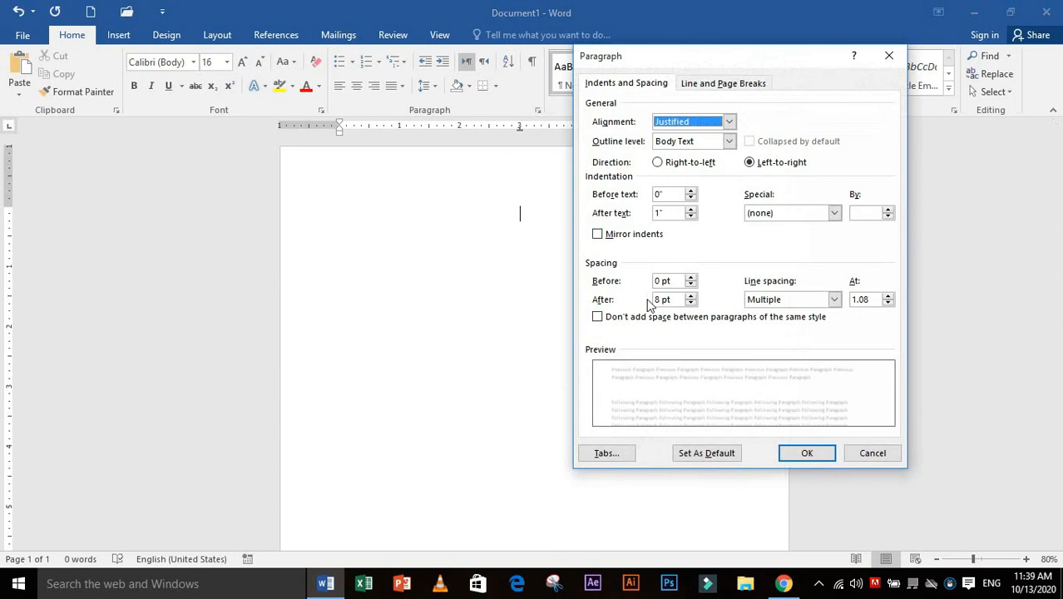
left_click(612, 456)
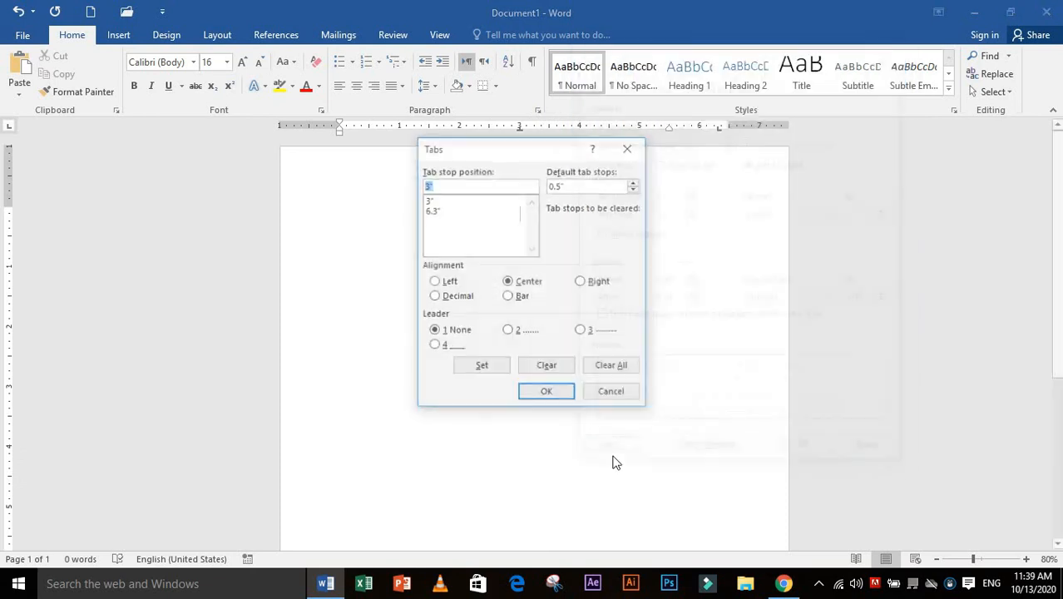
left_click(613, 369)
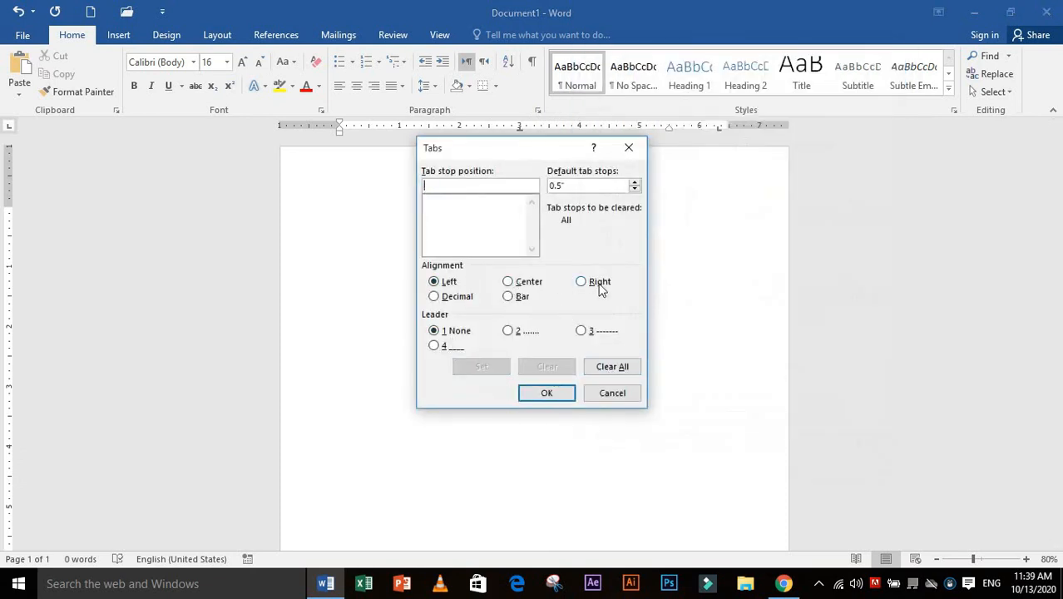
left_click(510, 297)
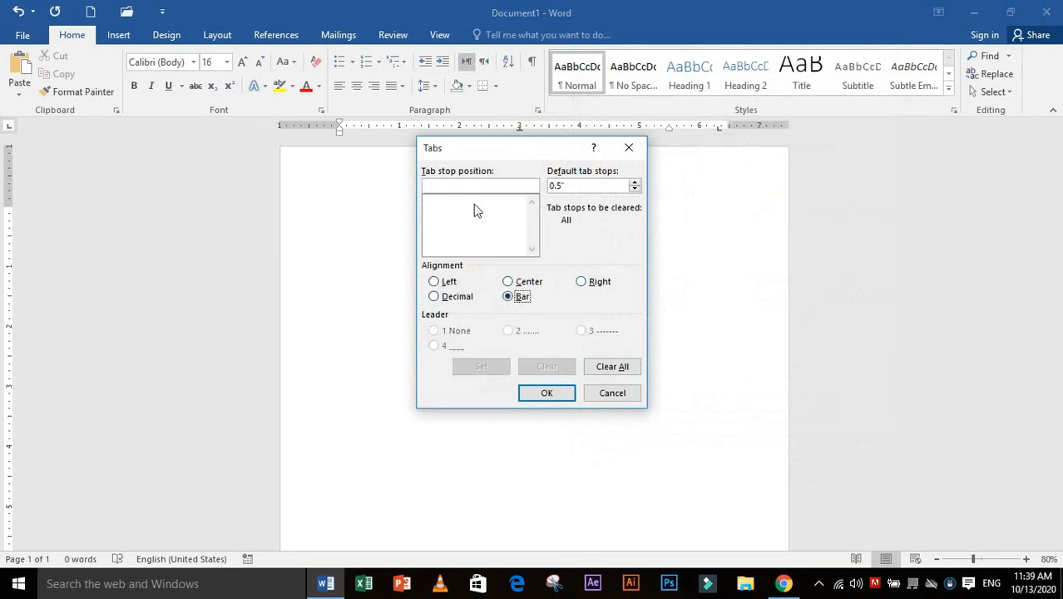
type("3")
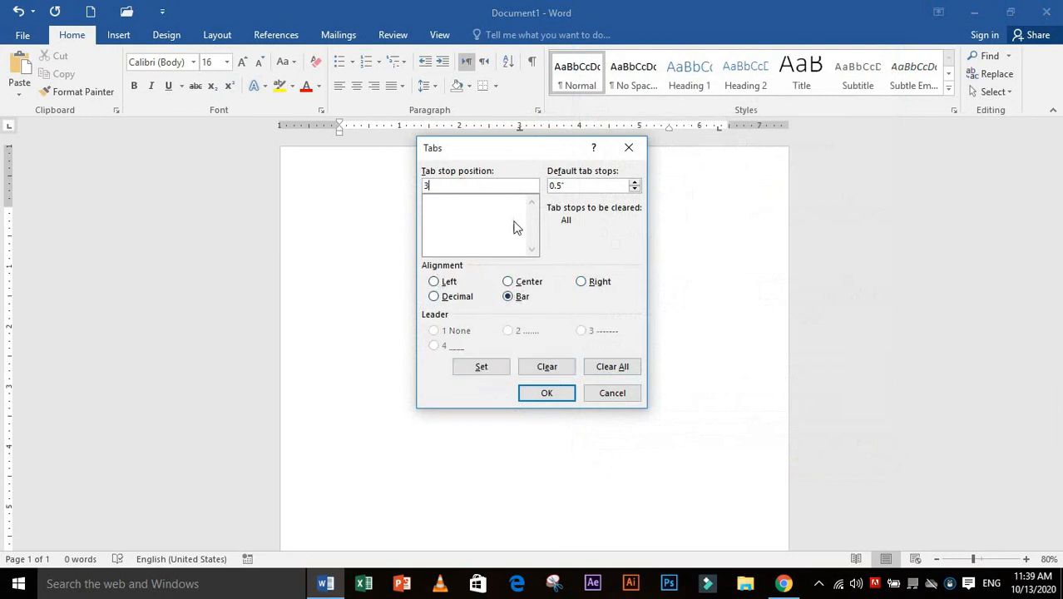
left_click(490, 372)
left_click(541, 393)
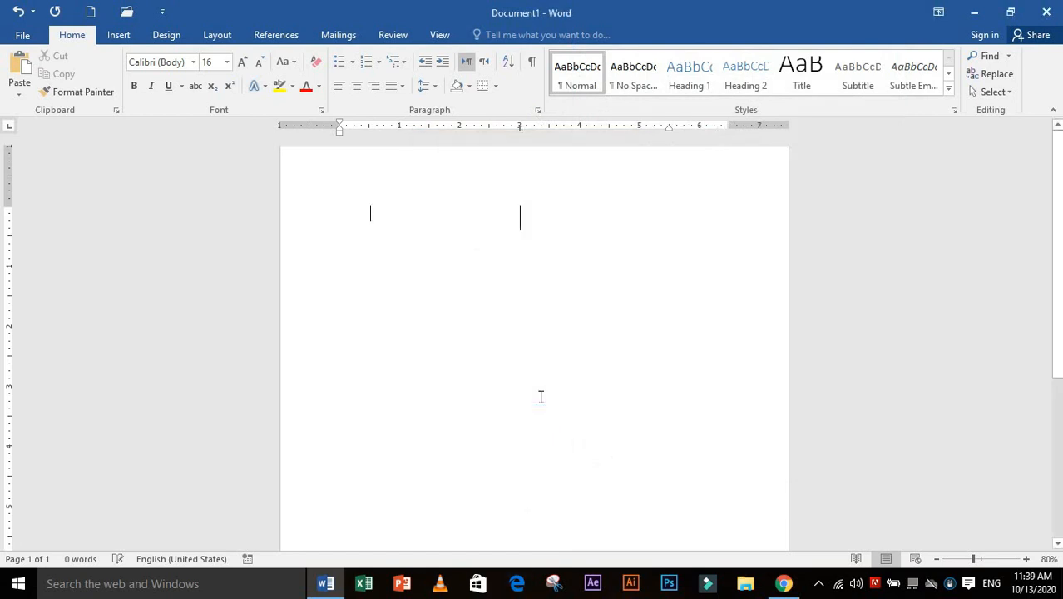
Extend the vertical bar line down to about the 5" mark by adding empty paragraphs
key("Return")
key("Return")
key("Return")
key("Return")
key("Return")
key("Return")
key("Return")
key("Return")
key("Return")
key("Return")
key("Return")
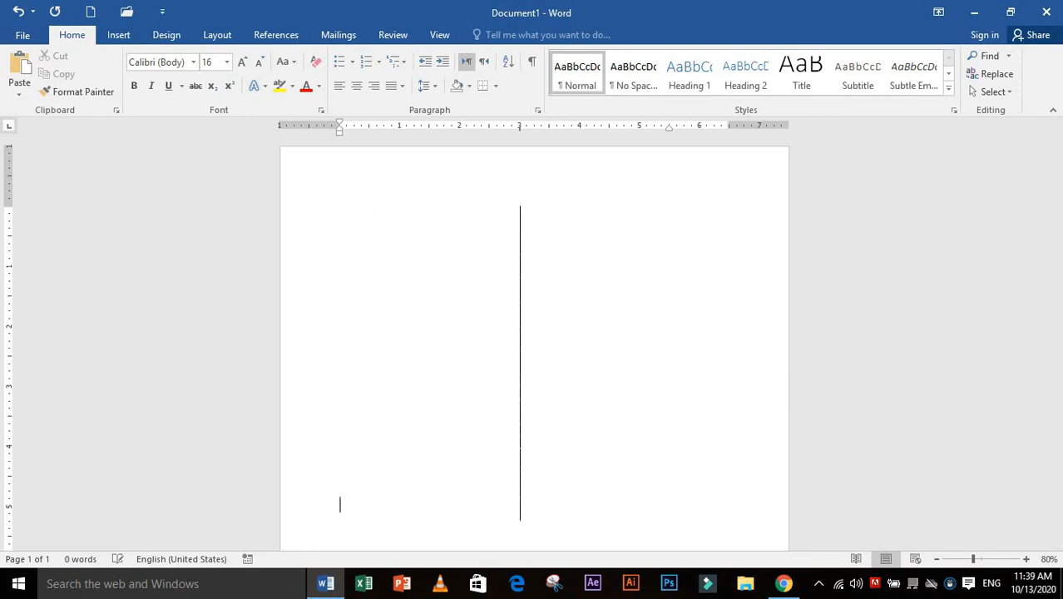
scroll(536, 358, "down", 4)
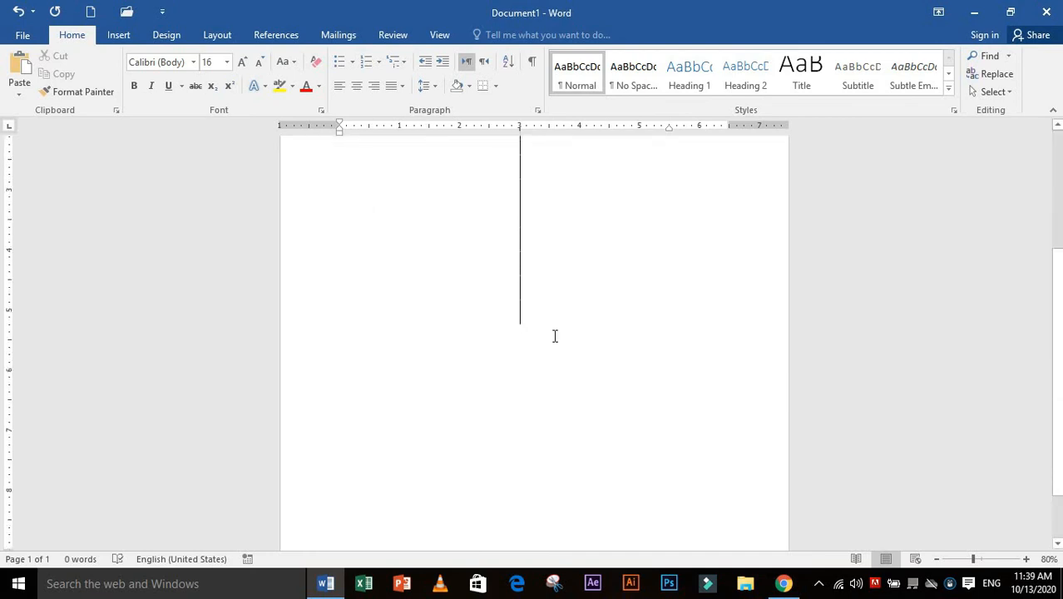
scroll(555, 336, "up", 4)
Clear all tab stops from the last paragraph to end the vertical bar above it
left_click(537, 110)
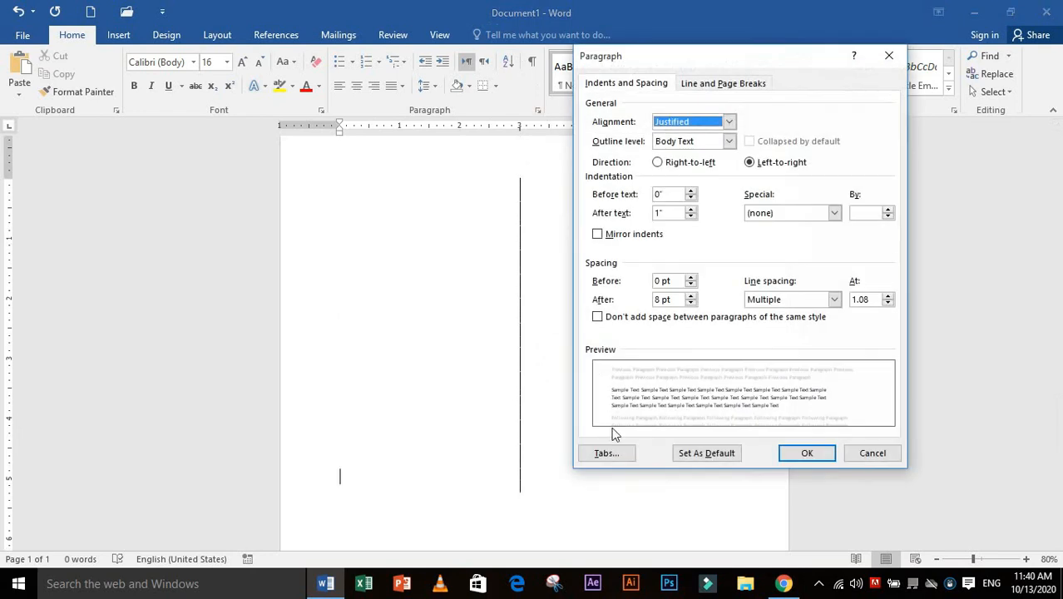
left_click(612, 453)
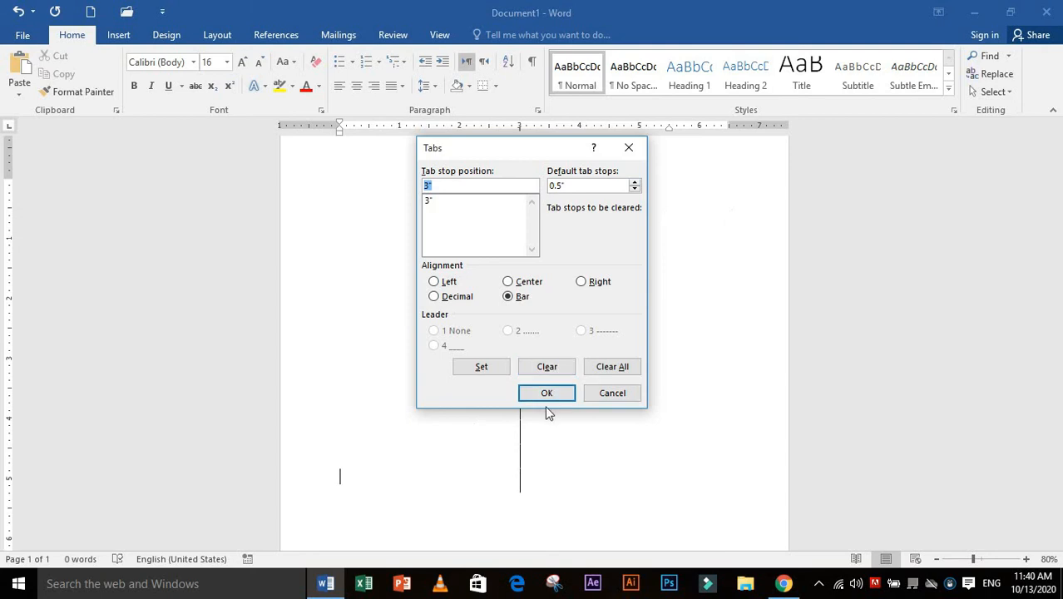
left_click(607, 372)
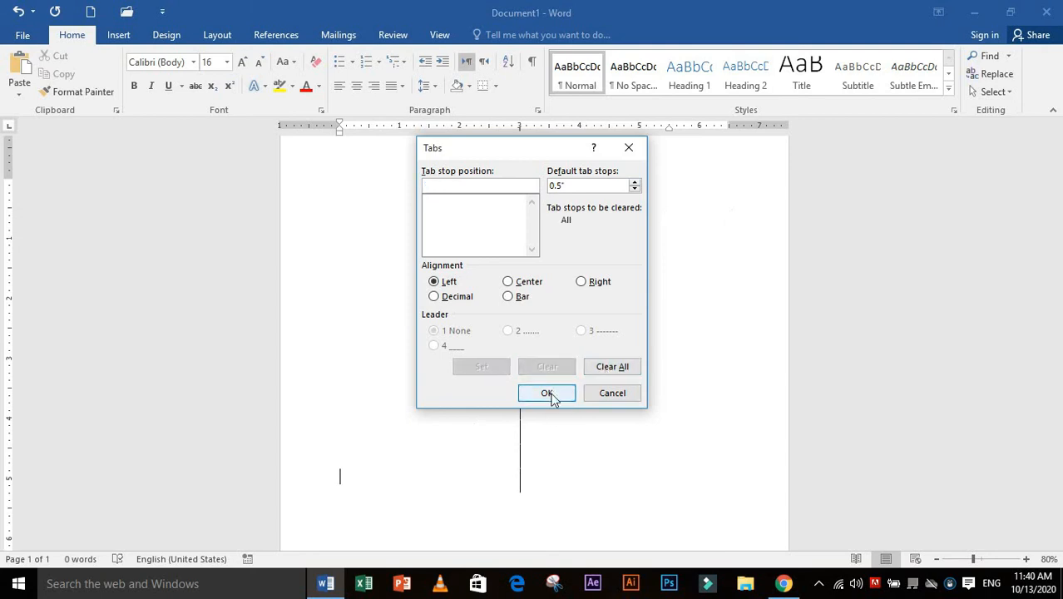
left_click(548, 395)
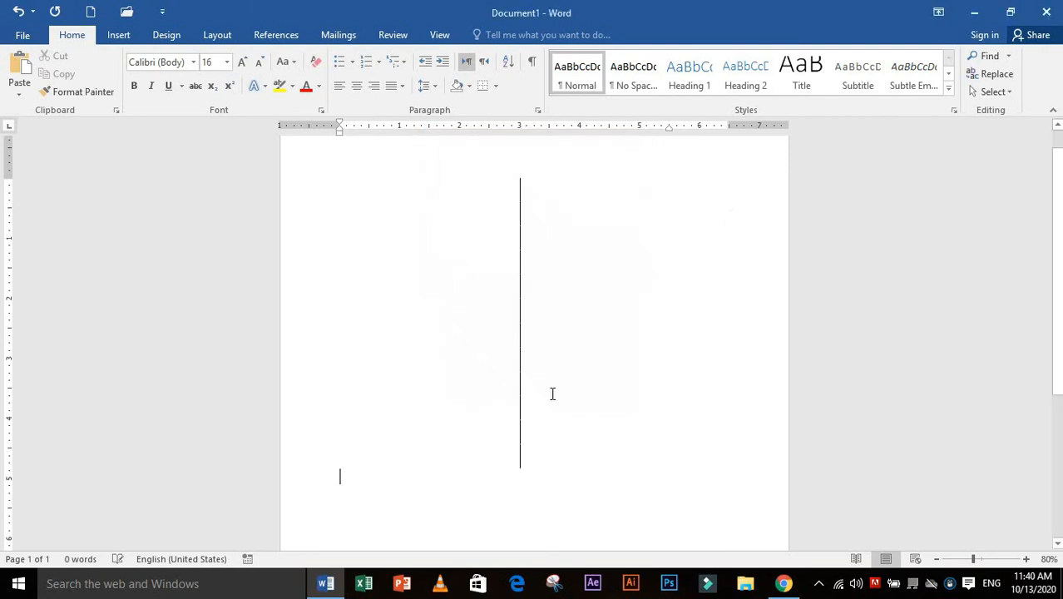
Review the paragraph's Line and Page Breaks options and close the settings without changes
left_click(538, 112)
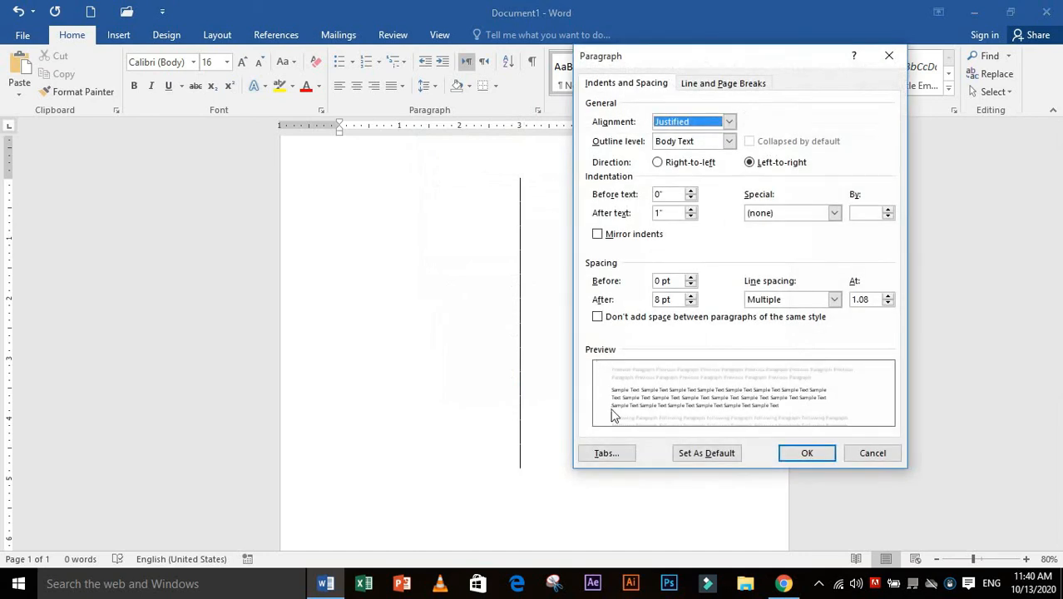
left_click(723, 84)
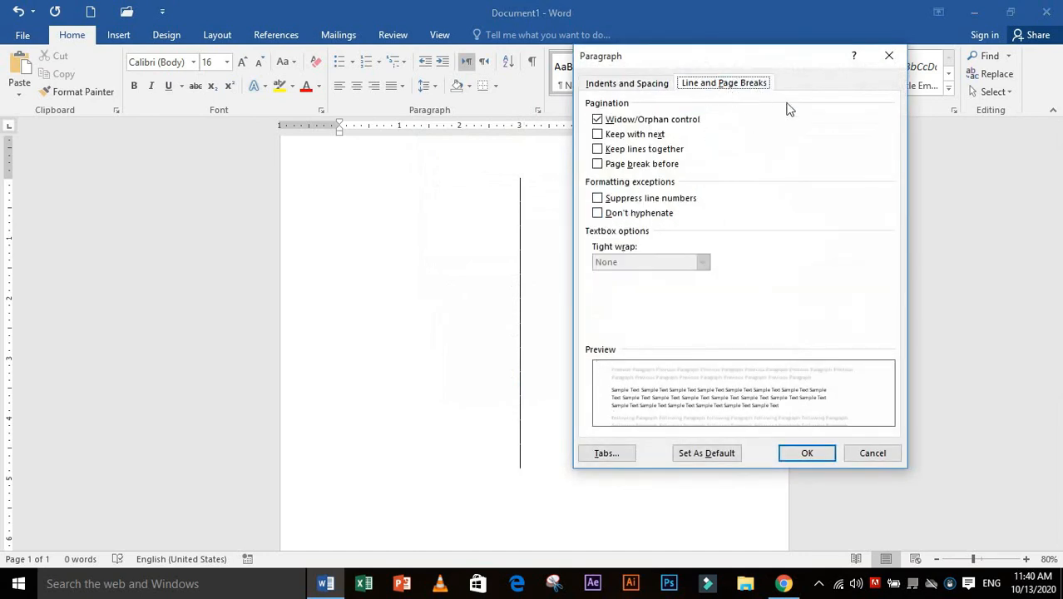
left_click(873, 453)
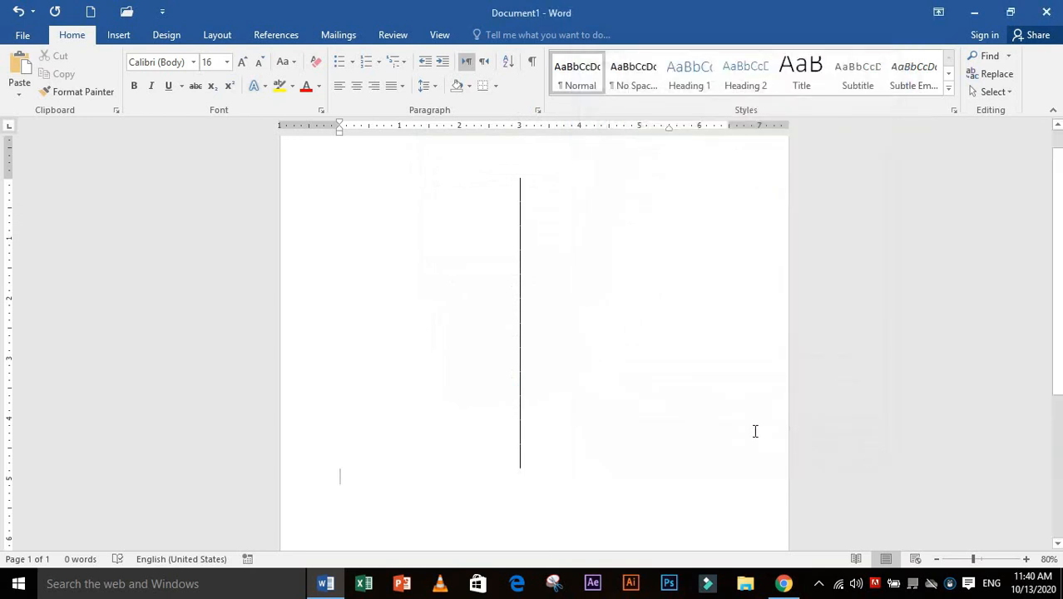